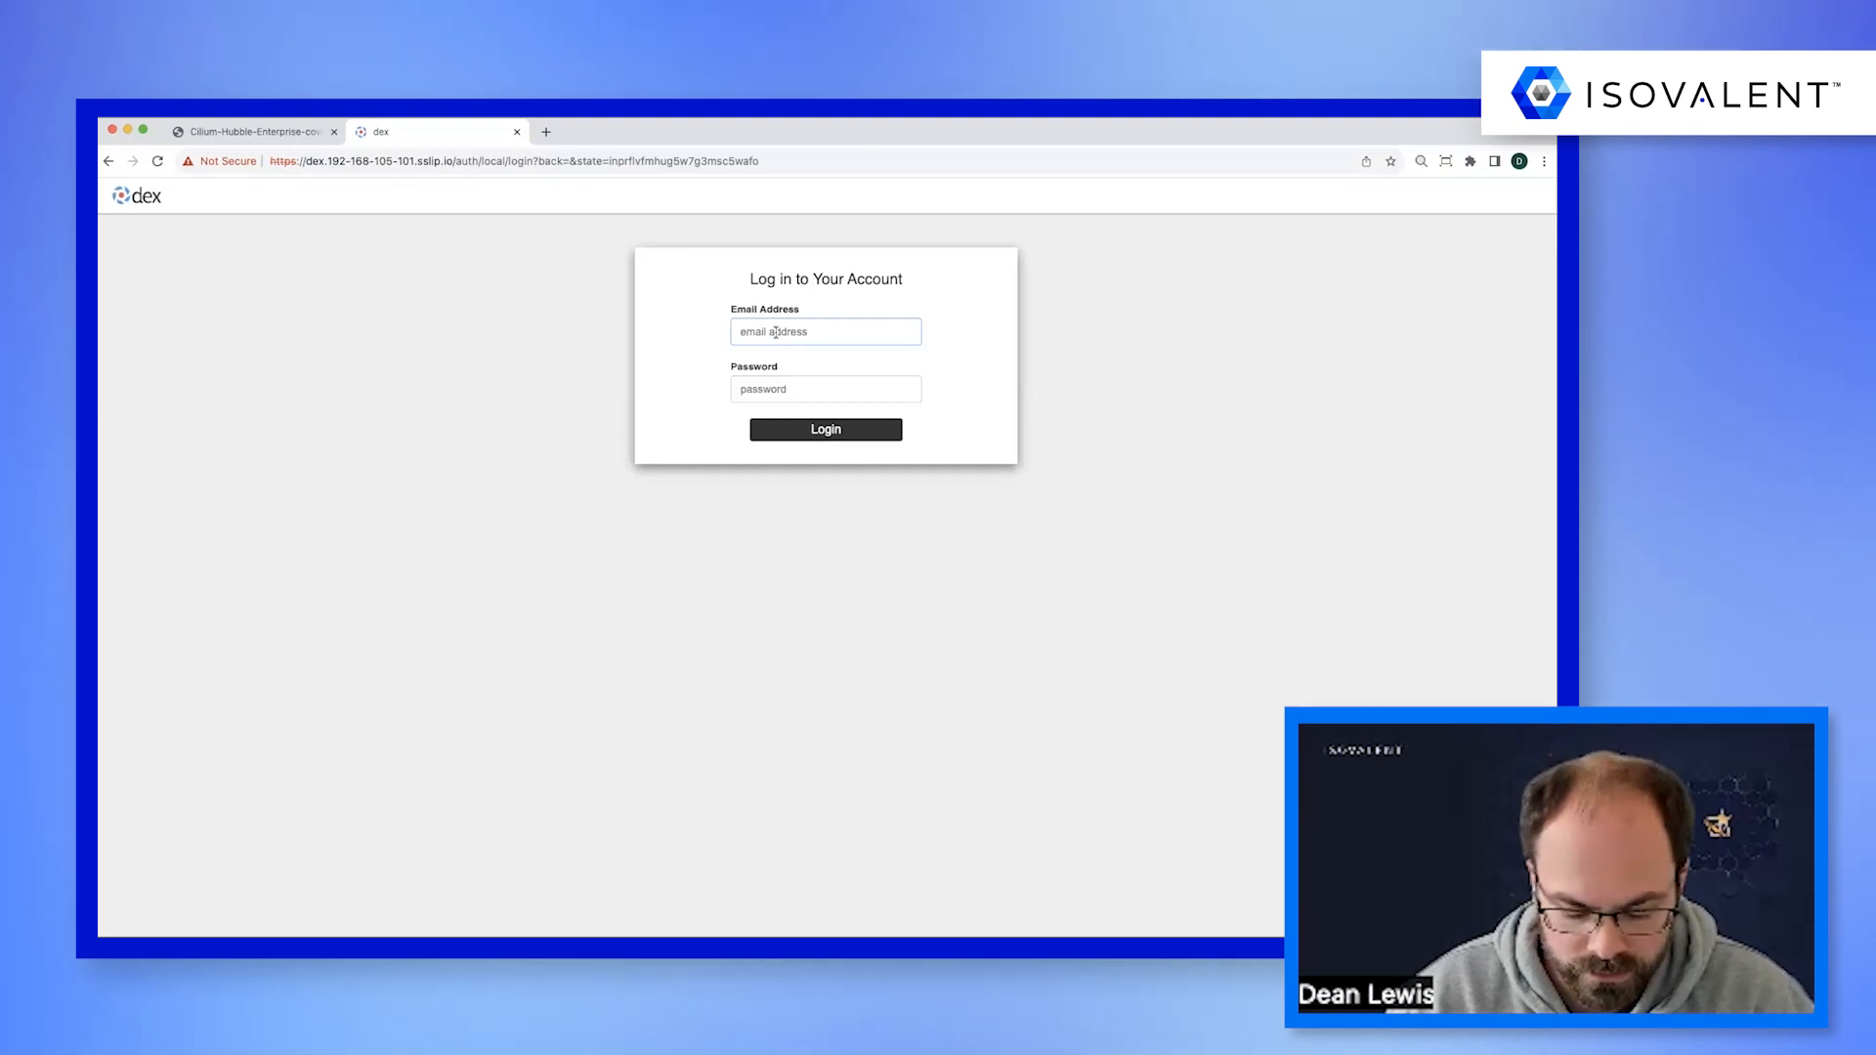
Log in to the account with the administrator's e-mail address and the account password.
text(in)
key(Up)
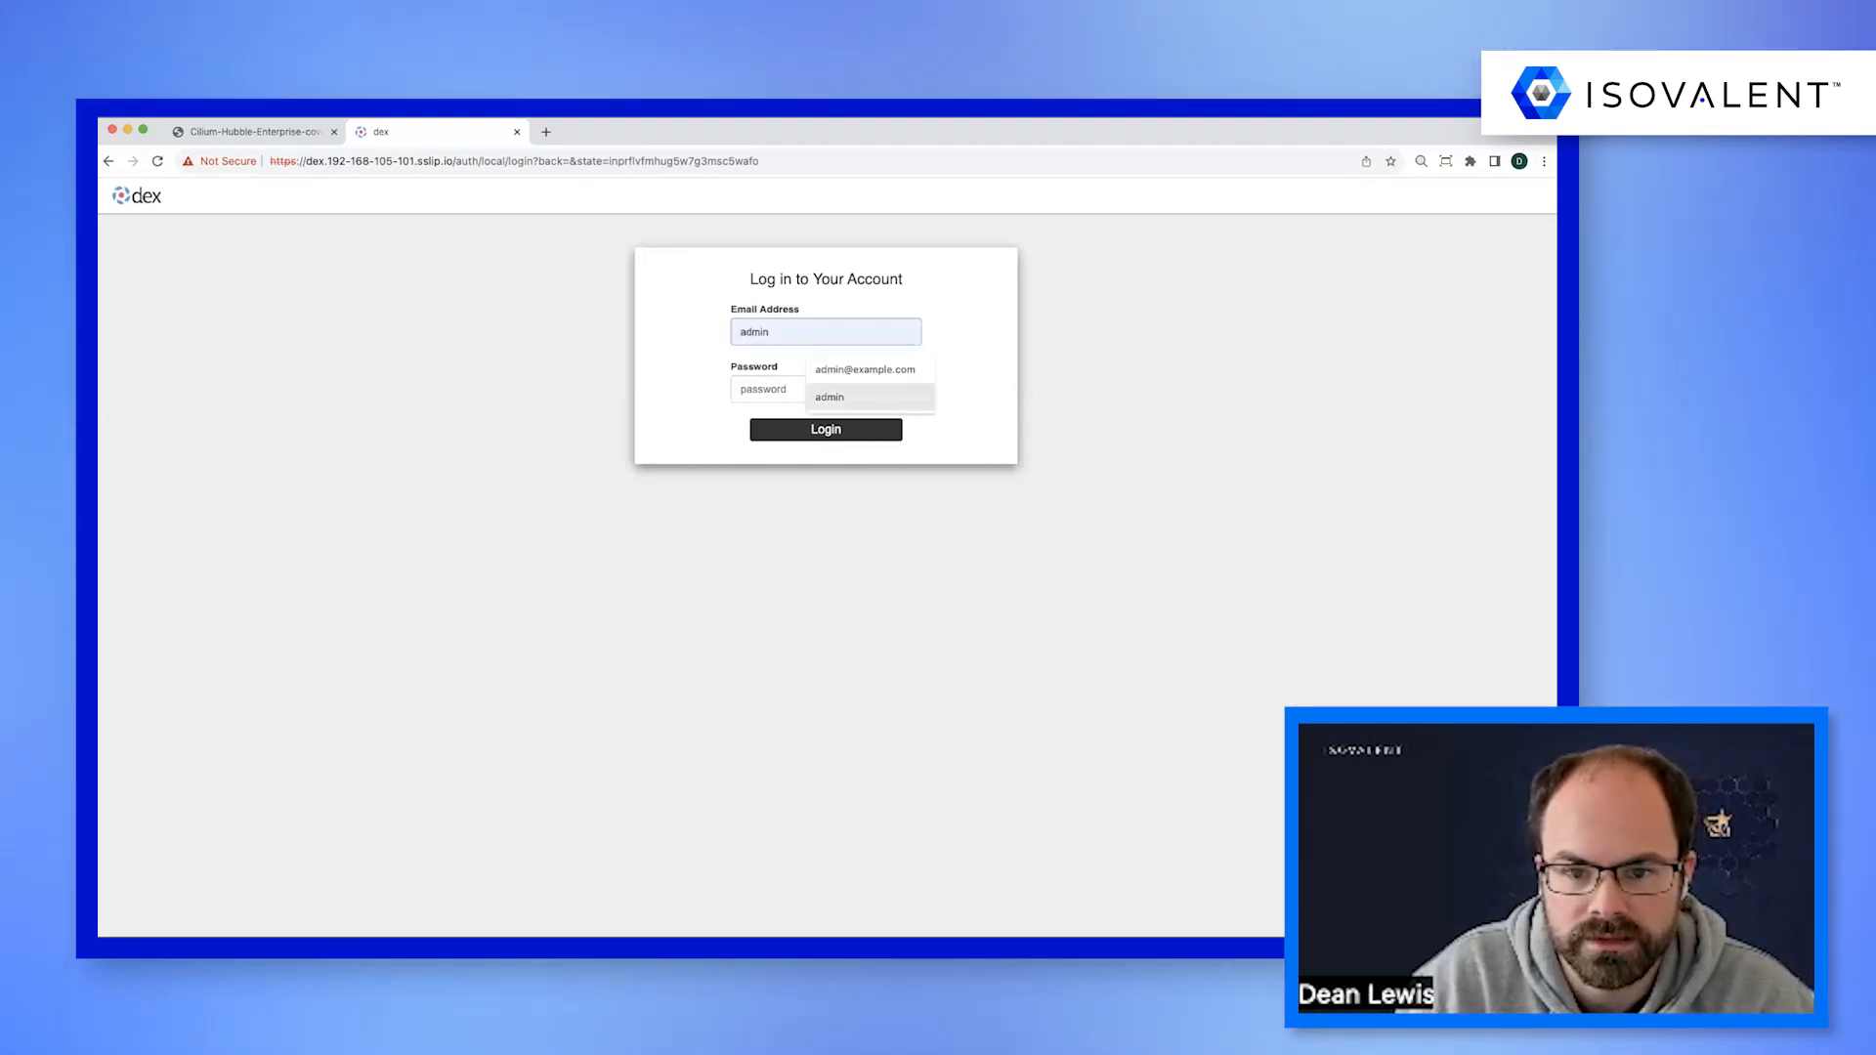
key(Up)
key(Tab)
text(password)
key(Return)
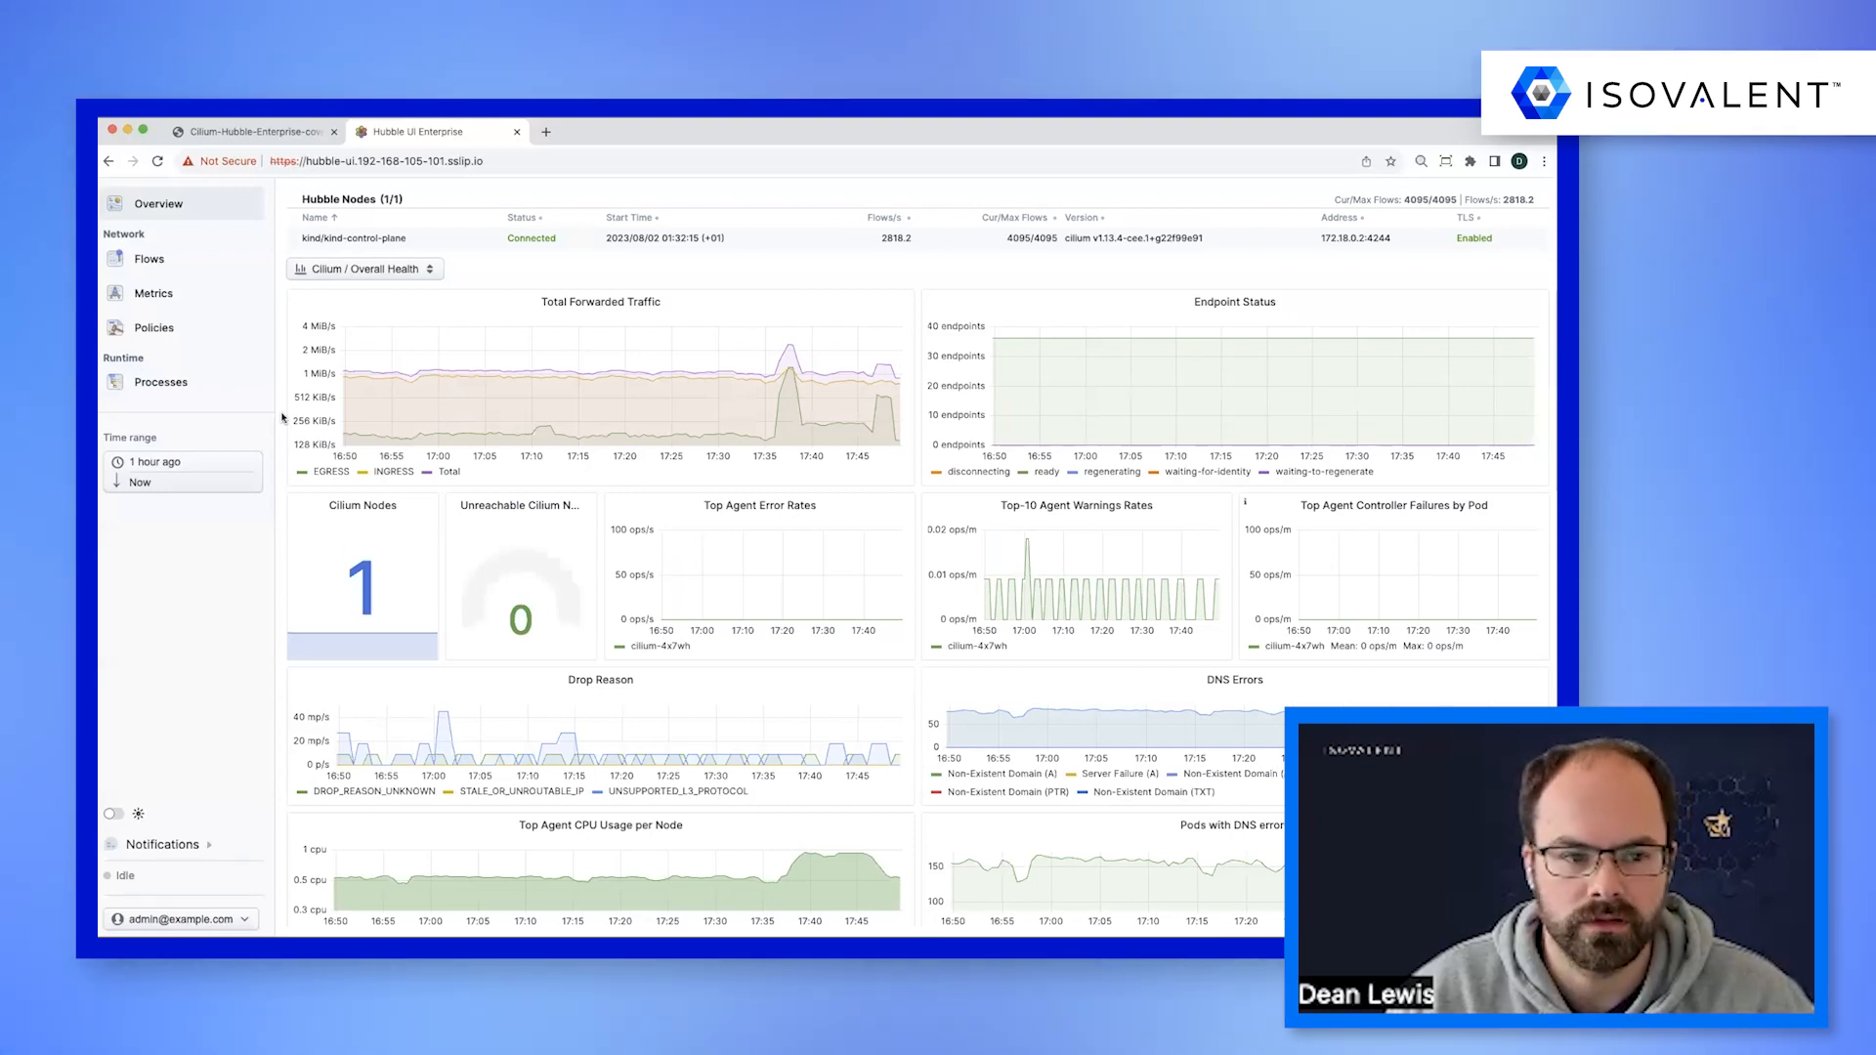
View the namespace list on the network Flows page and sign out of the administrator account.
click(181, 276)
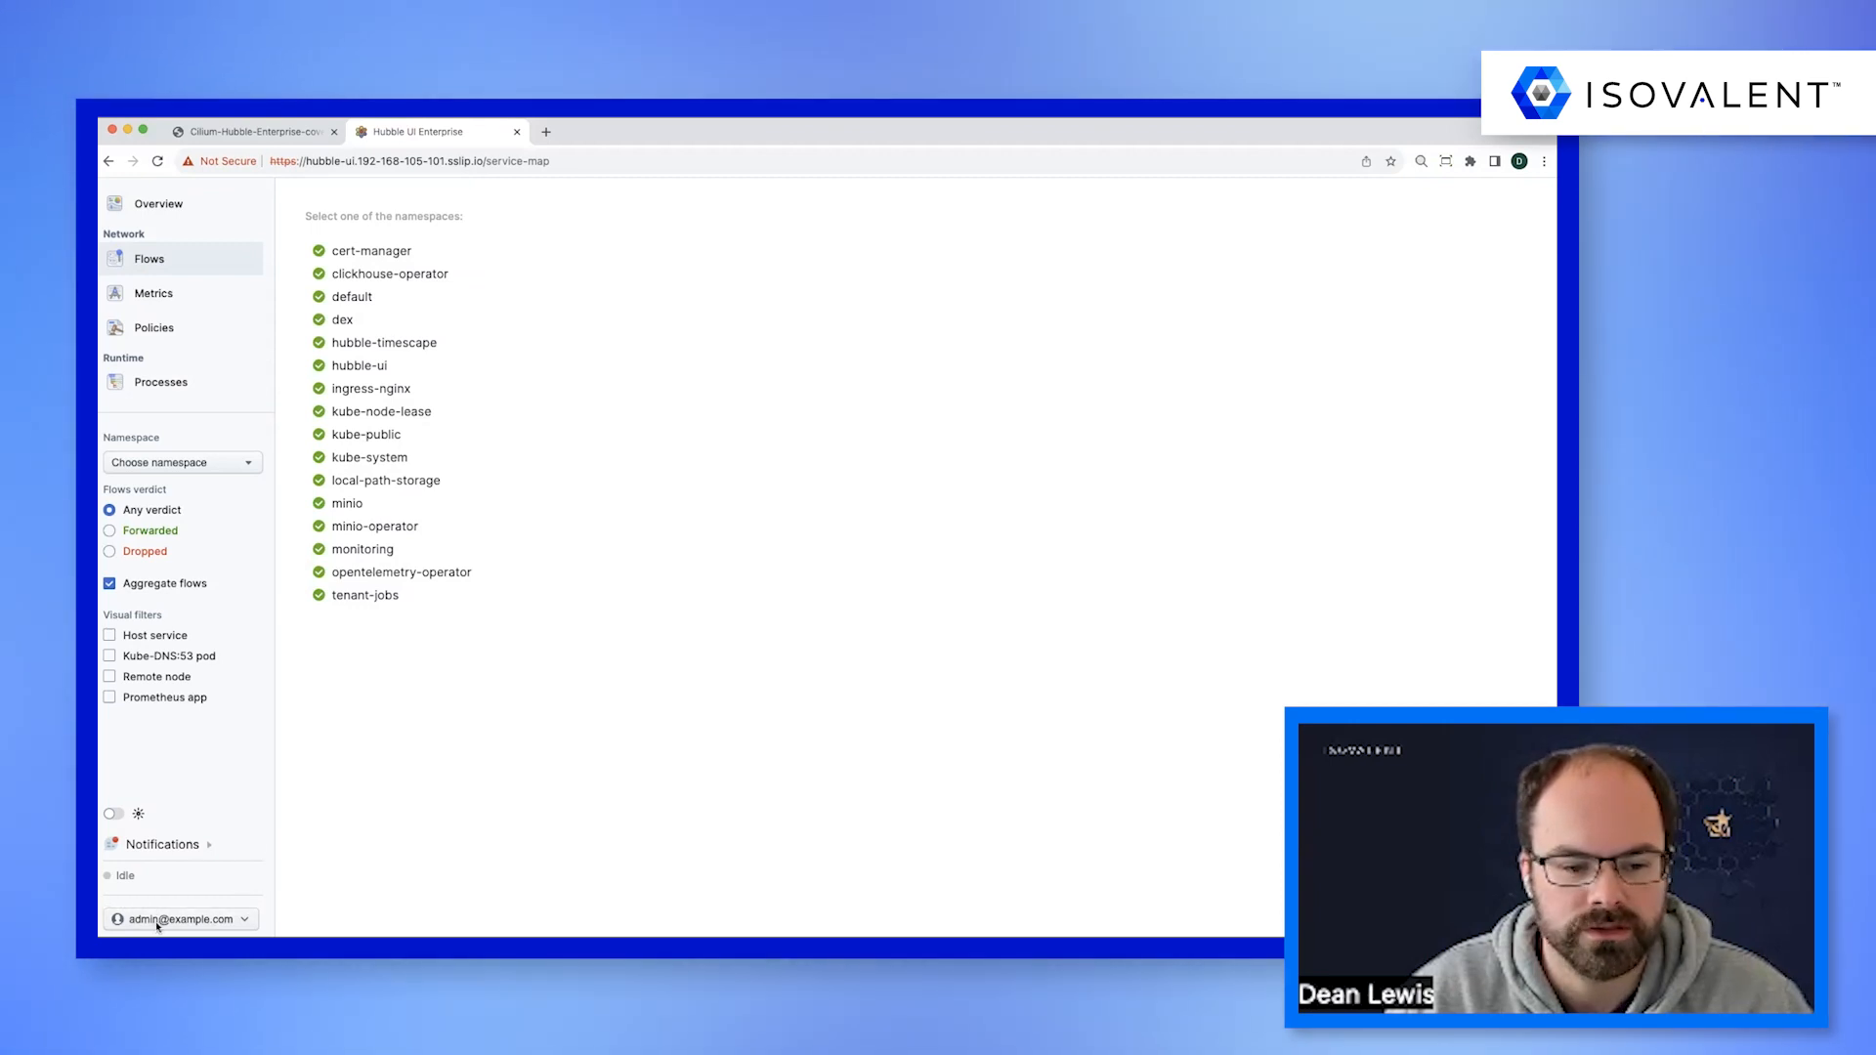
click(217, 924)
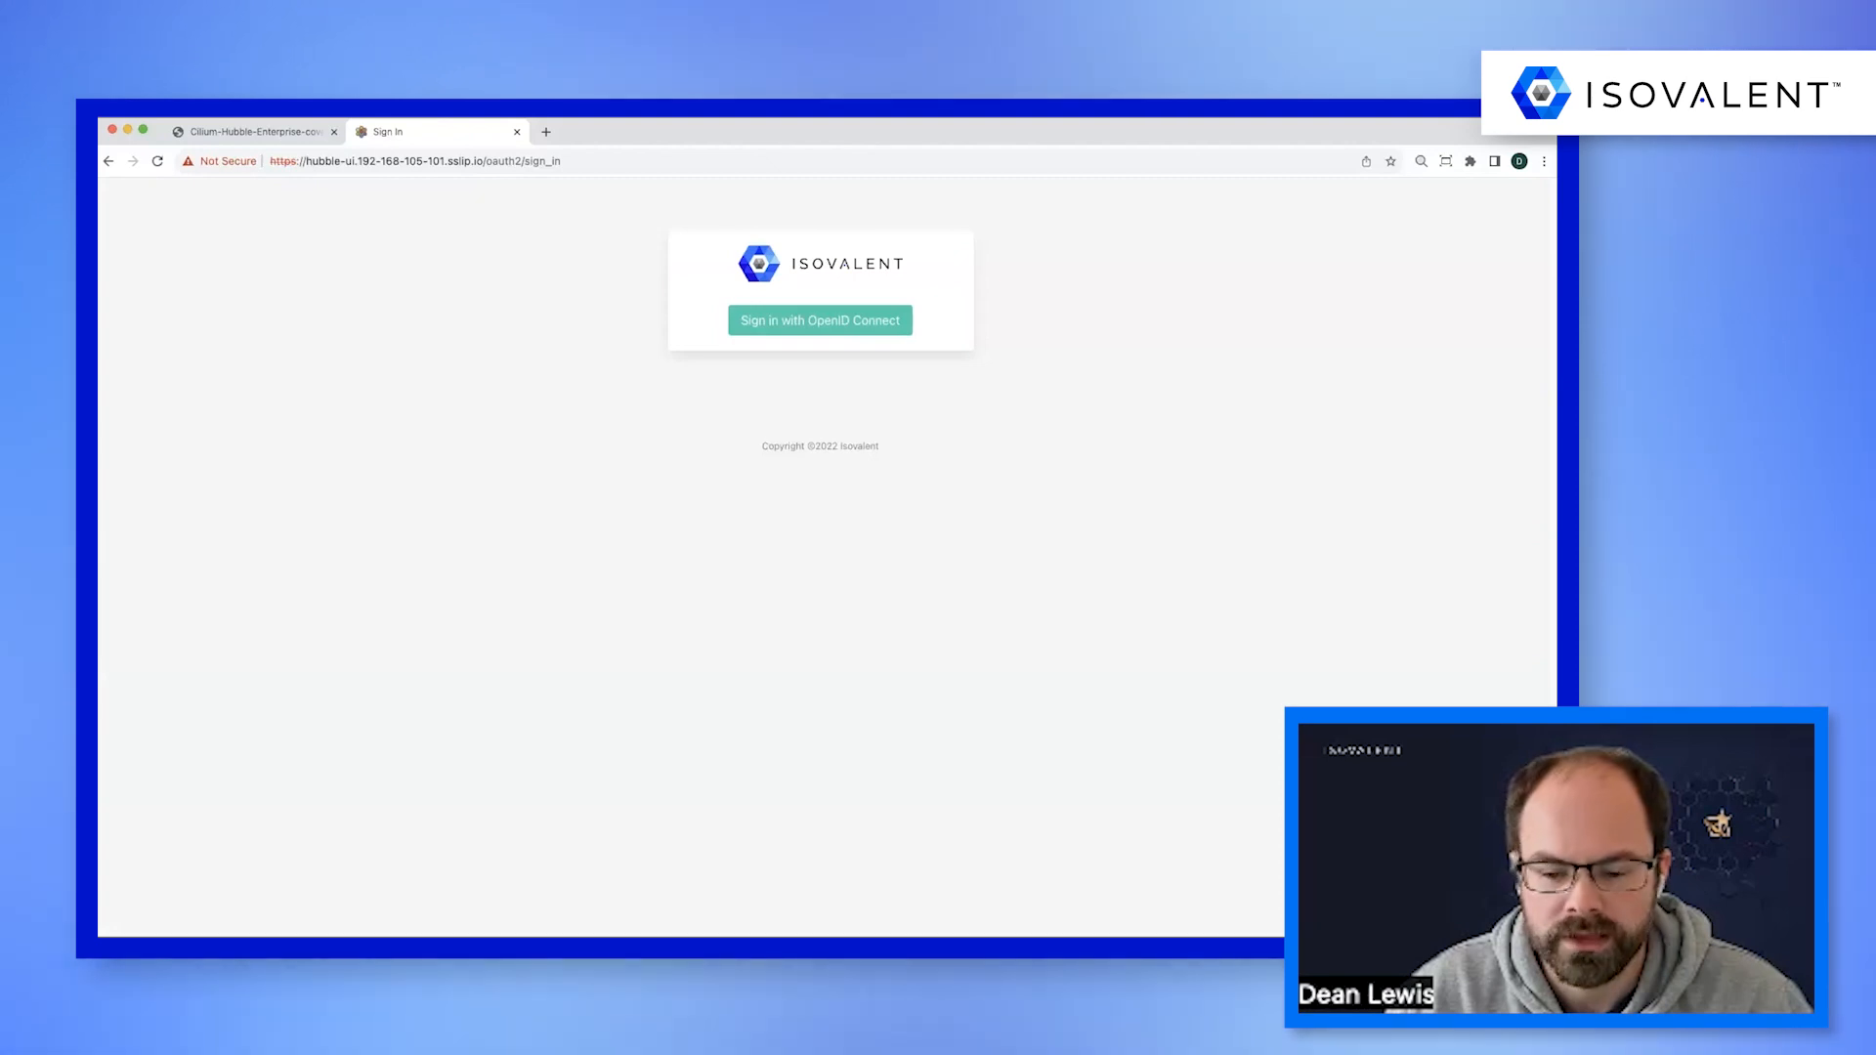
Switch to Visual Studio Code and examine the RBAC observerProxy OIDC settings and CA config map in hubble-enterprise-values.yaml.
key(super+Tab)
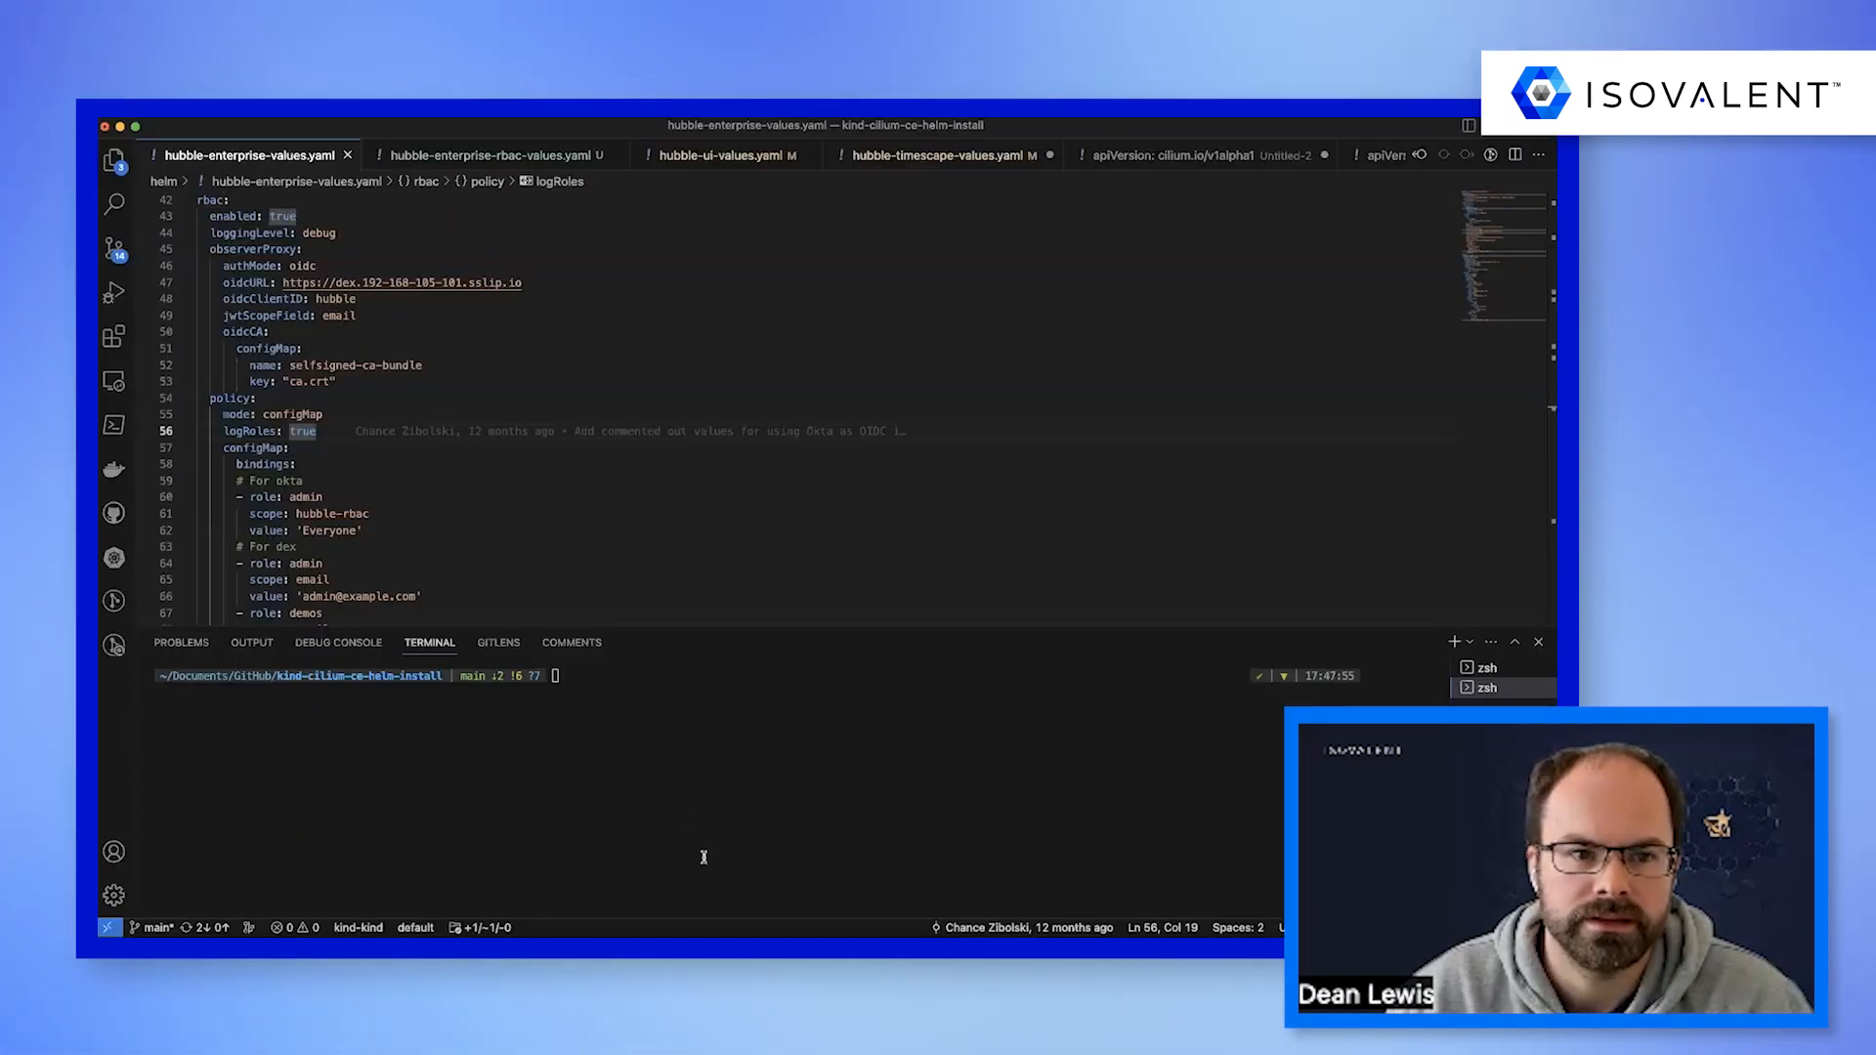
click(650, 737)
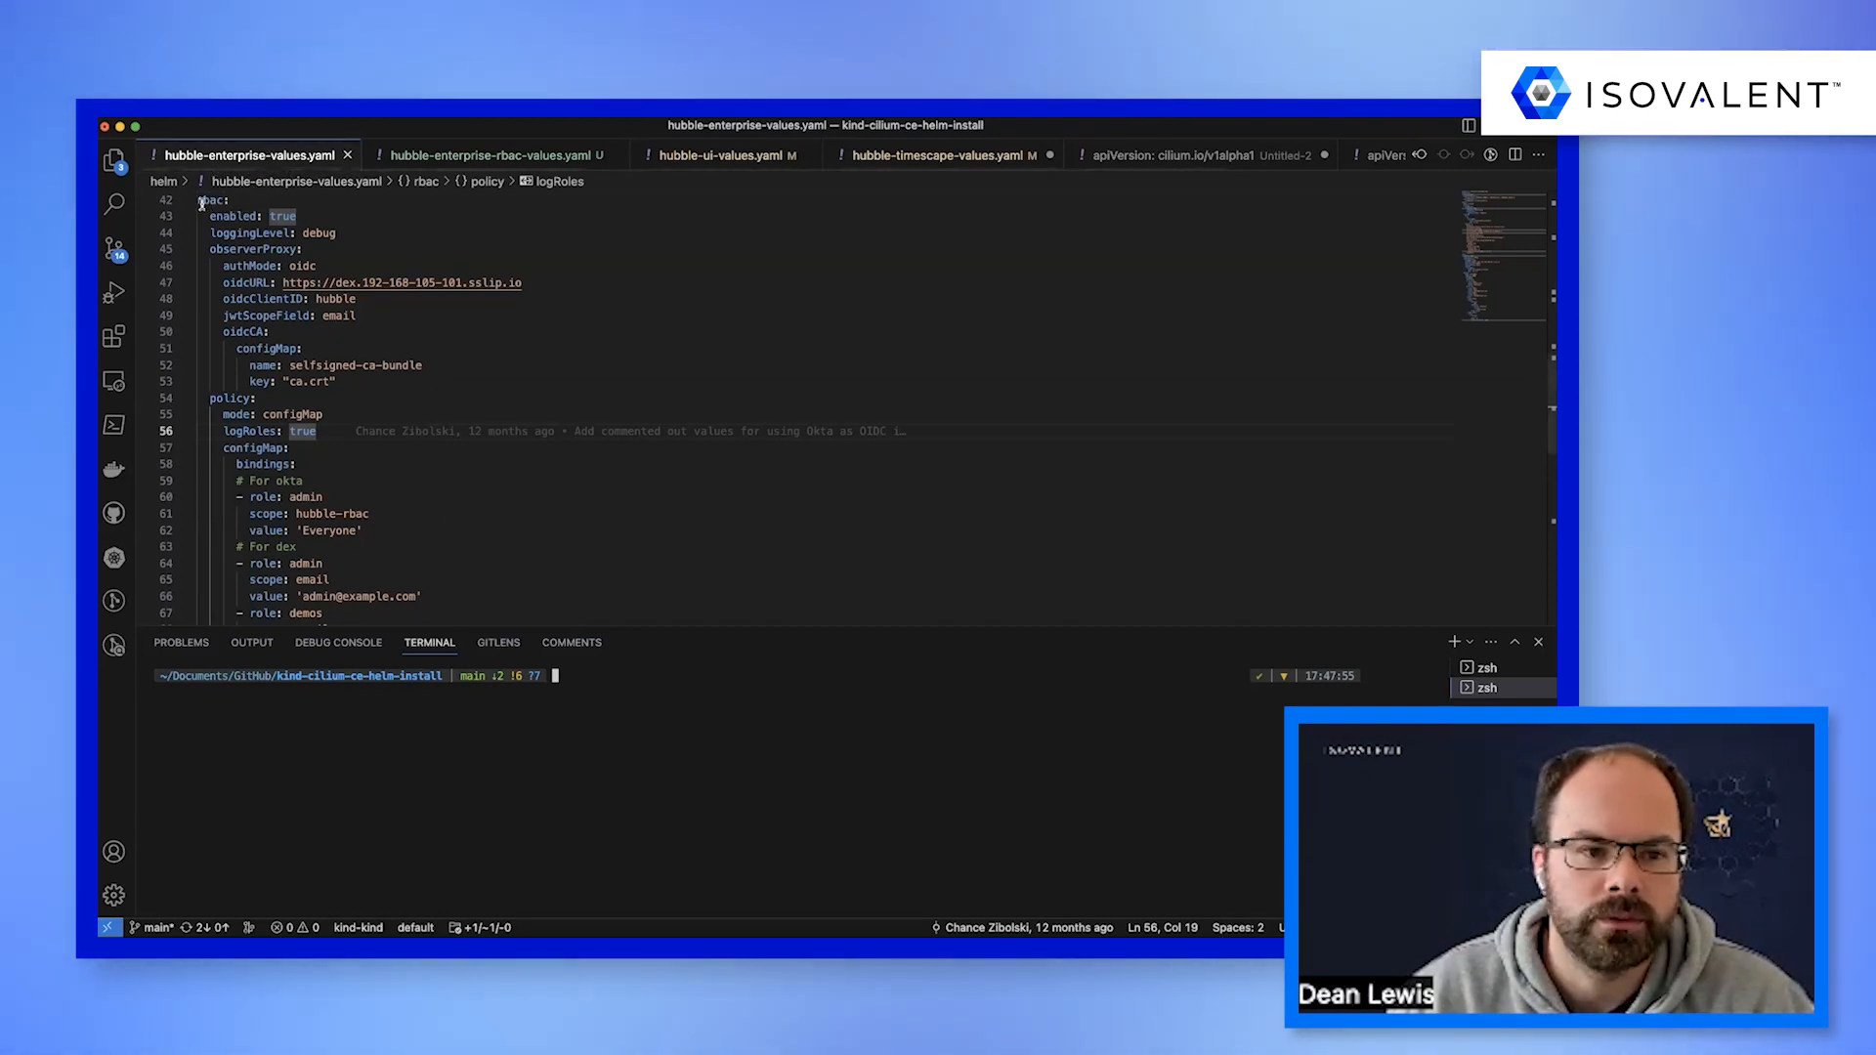
drag(196, 200, 297, 215)
drag(203, 250, 548, 282)
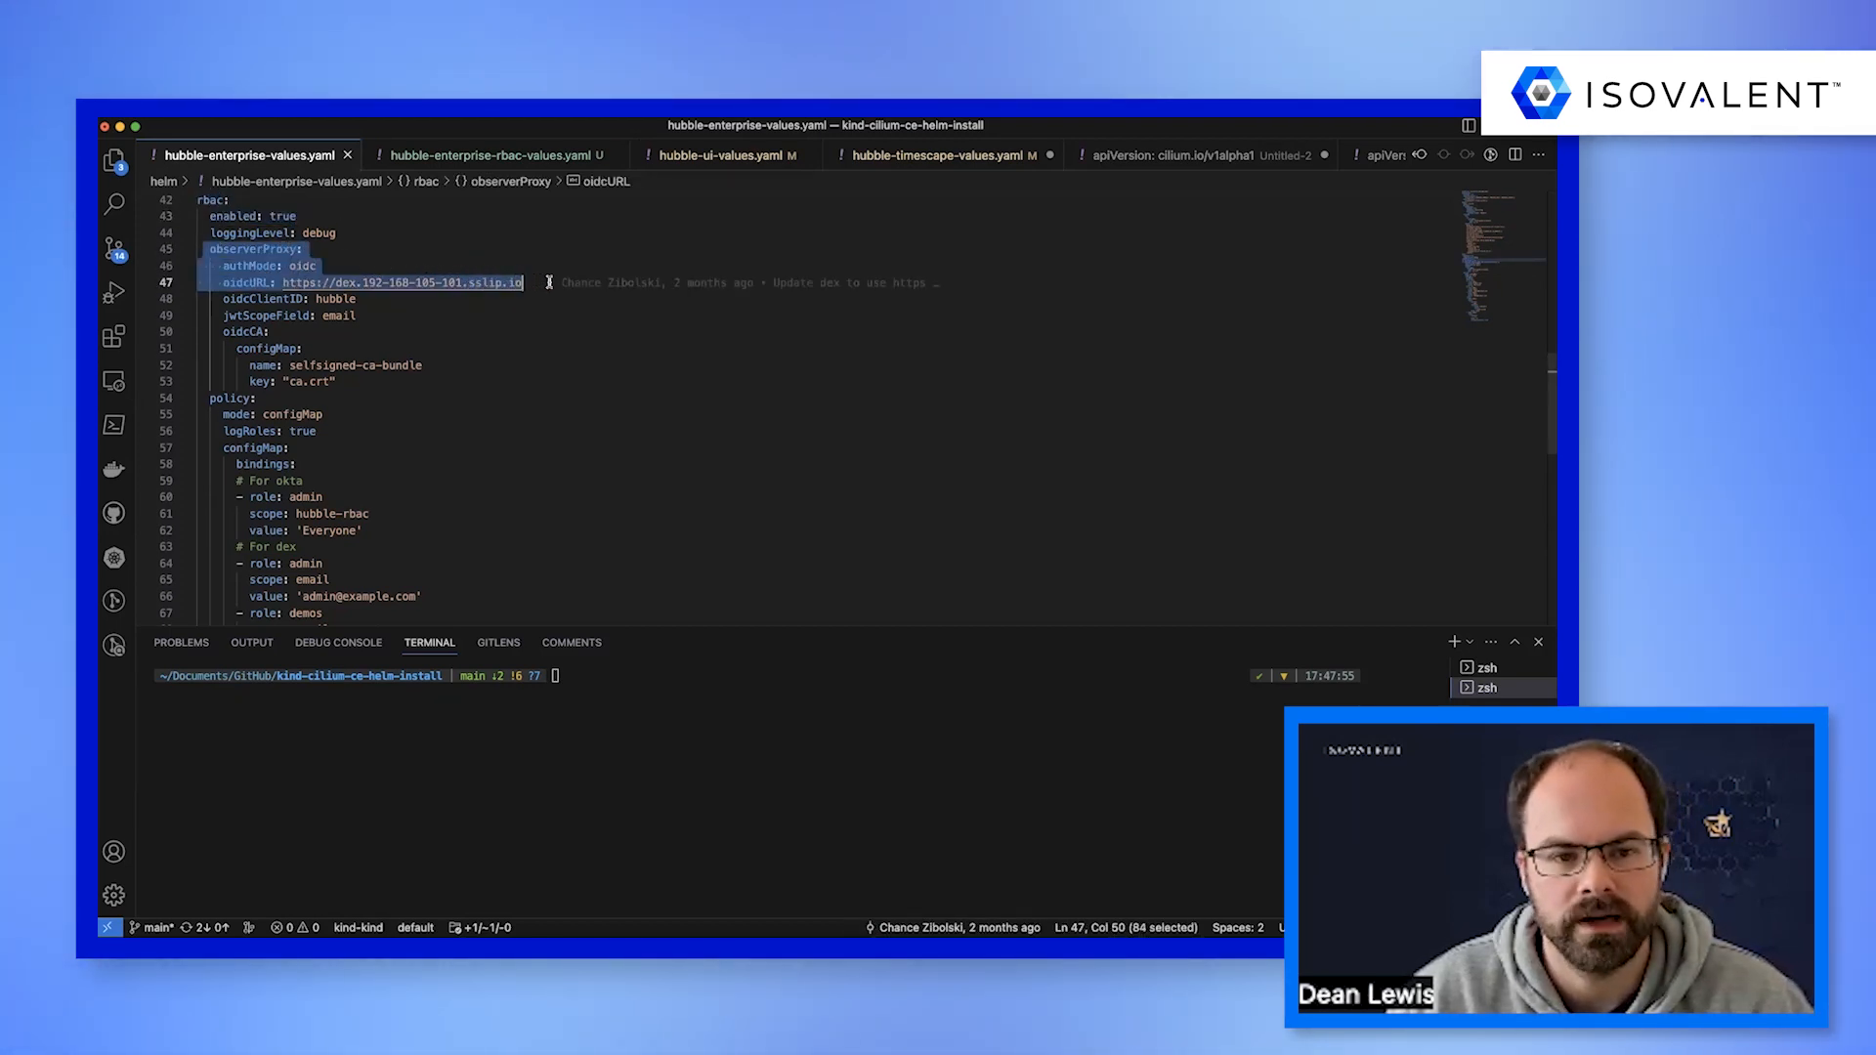
click(611, 281)
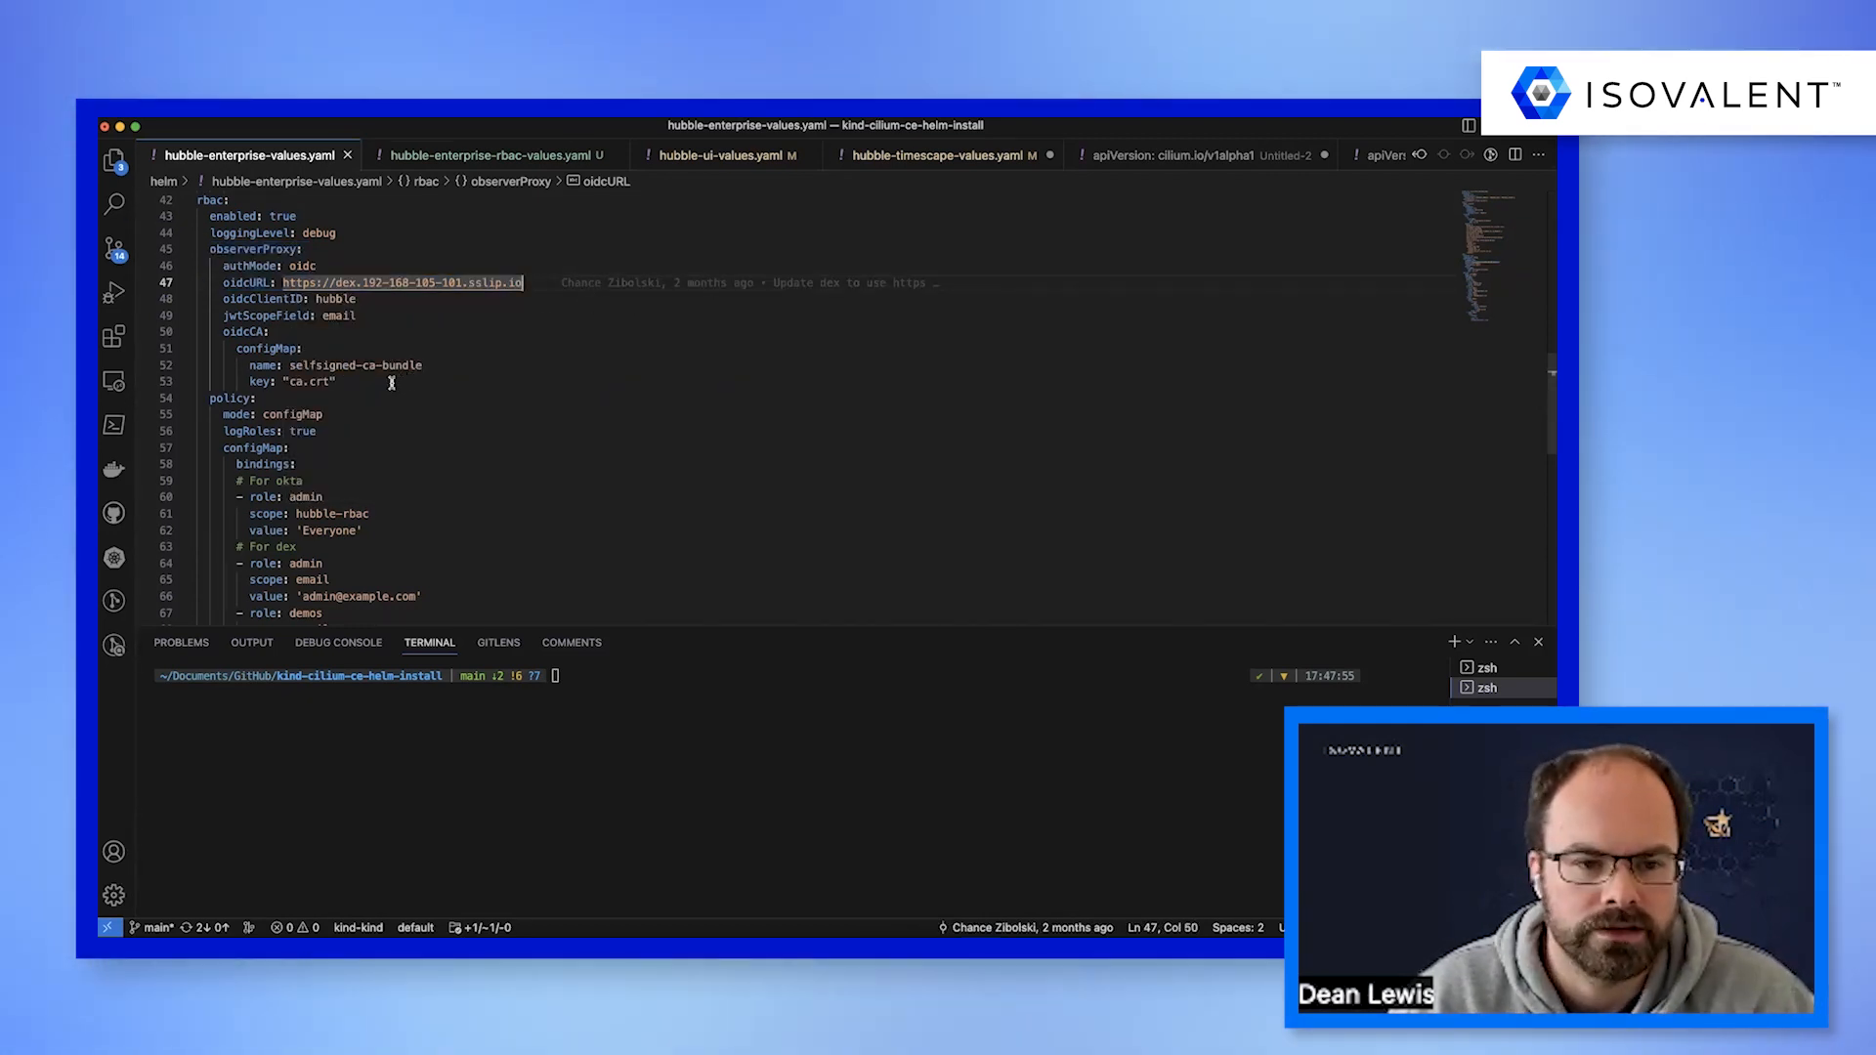
drag(283, 381, 352, 381)
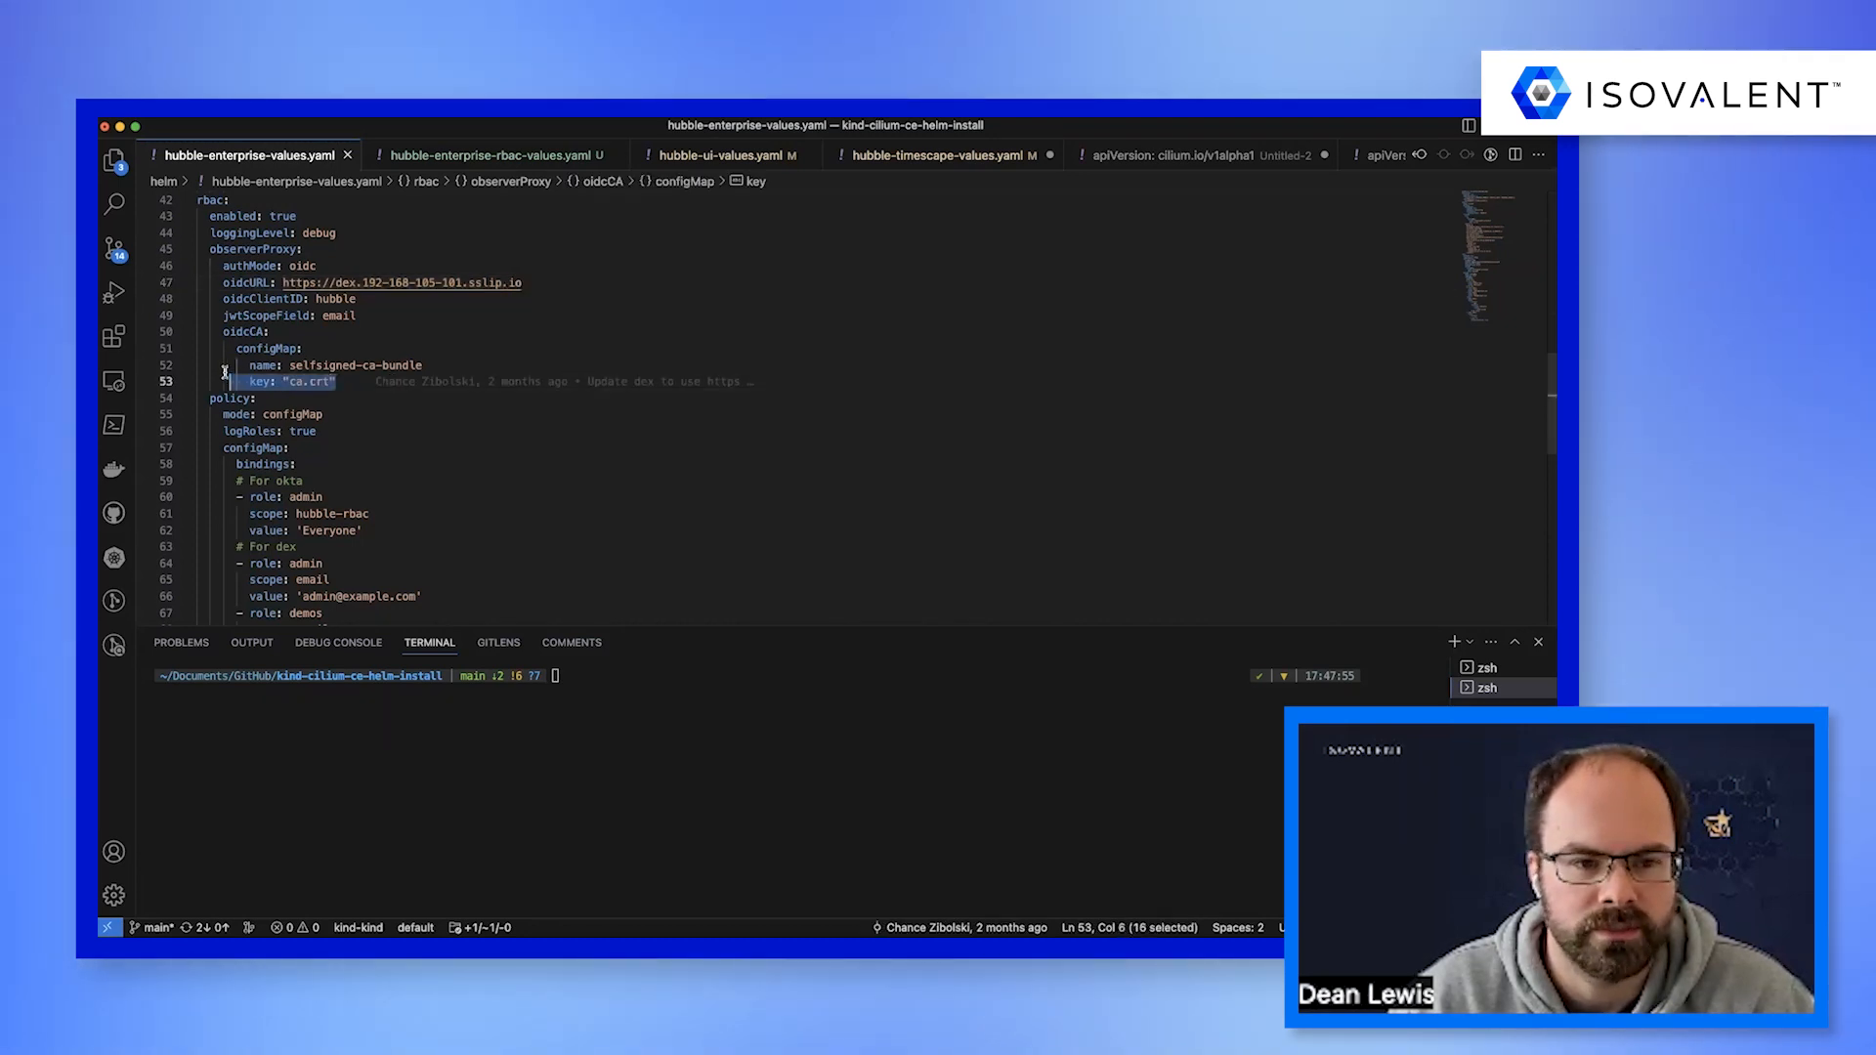
drag(207, 357, 199, 349)
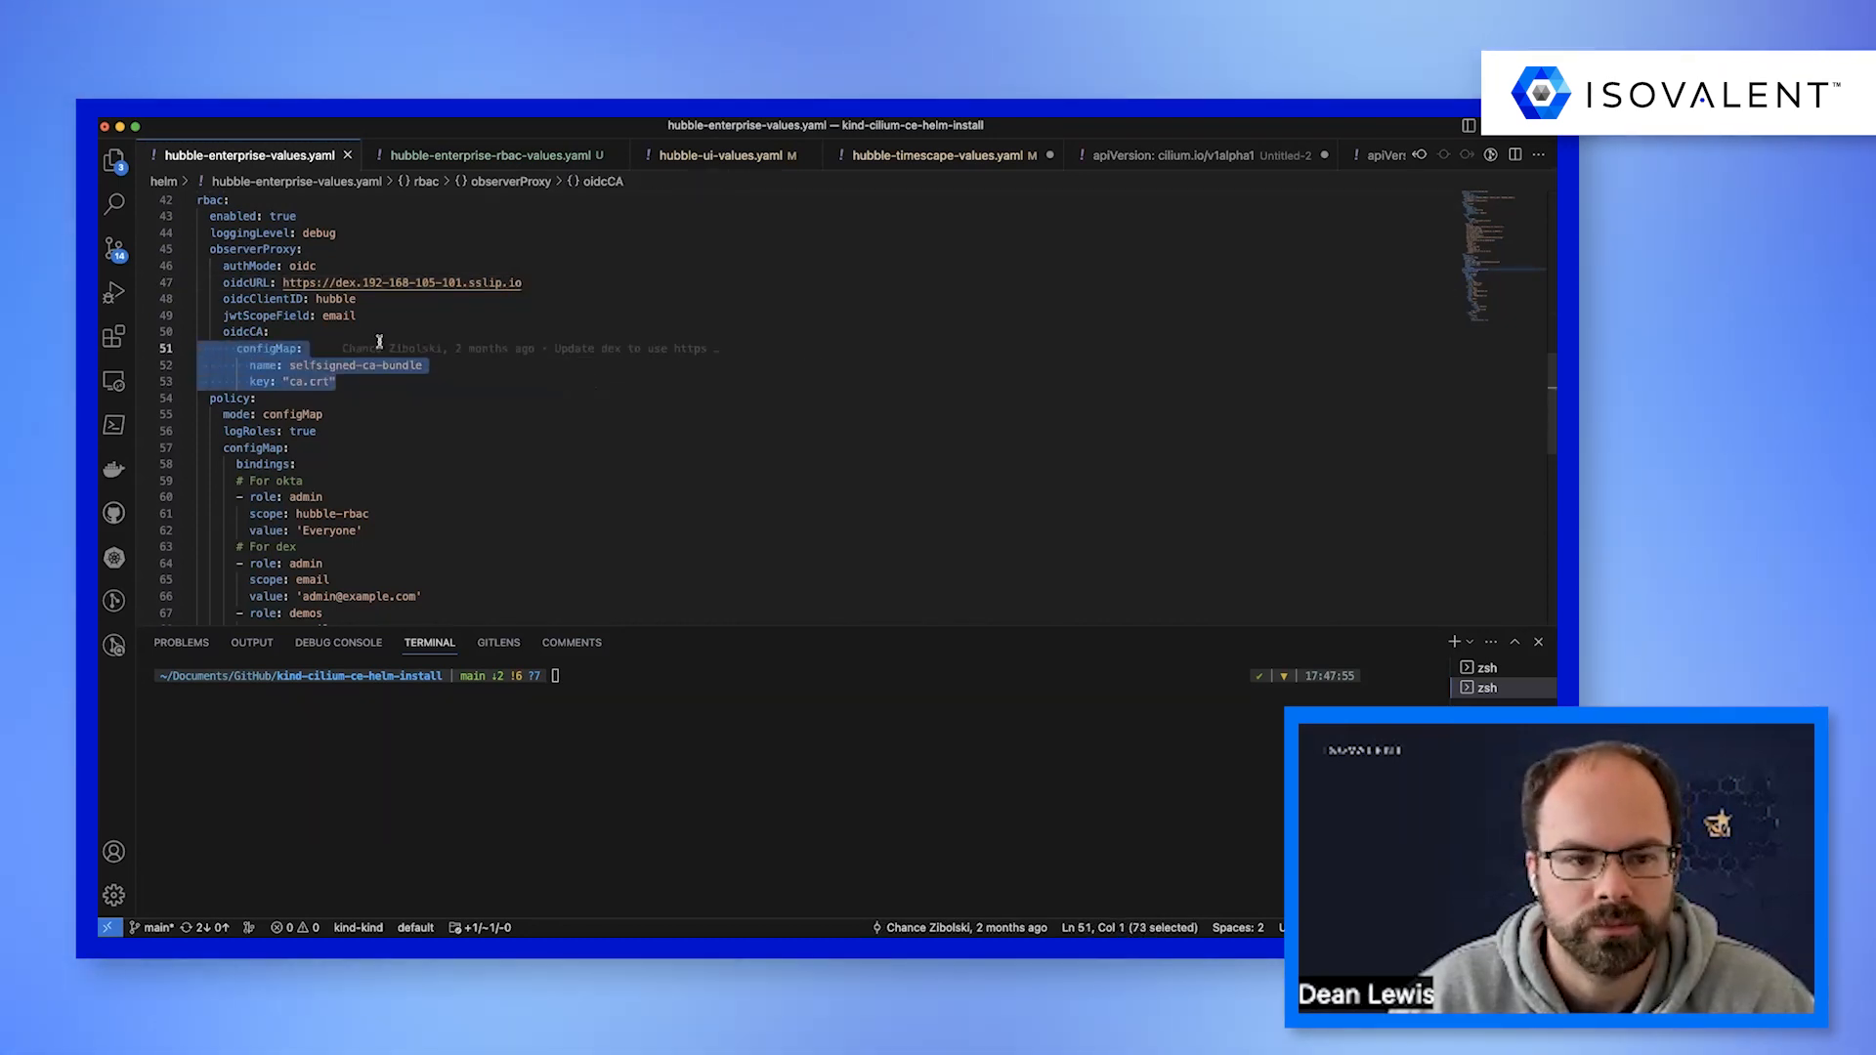
Examine the RBAC policy's configMap mode and its role bindings for Okta and Dex in hubble-enterprise-values.yaml.
mouse_move(414, 338)
click(464, 428)
scroll(466, 418, down, 3)
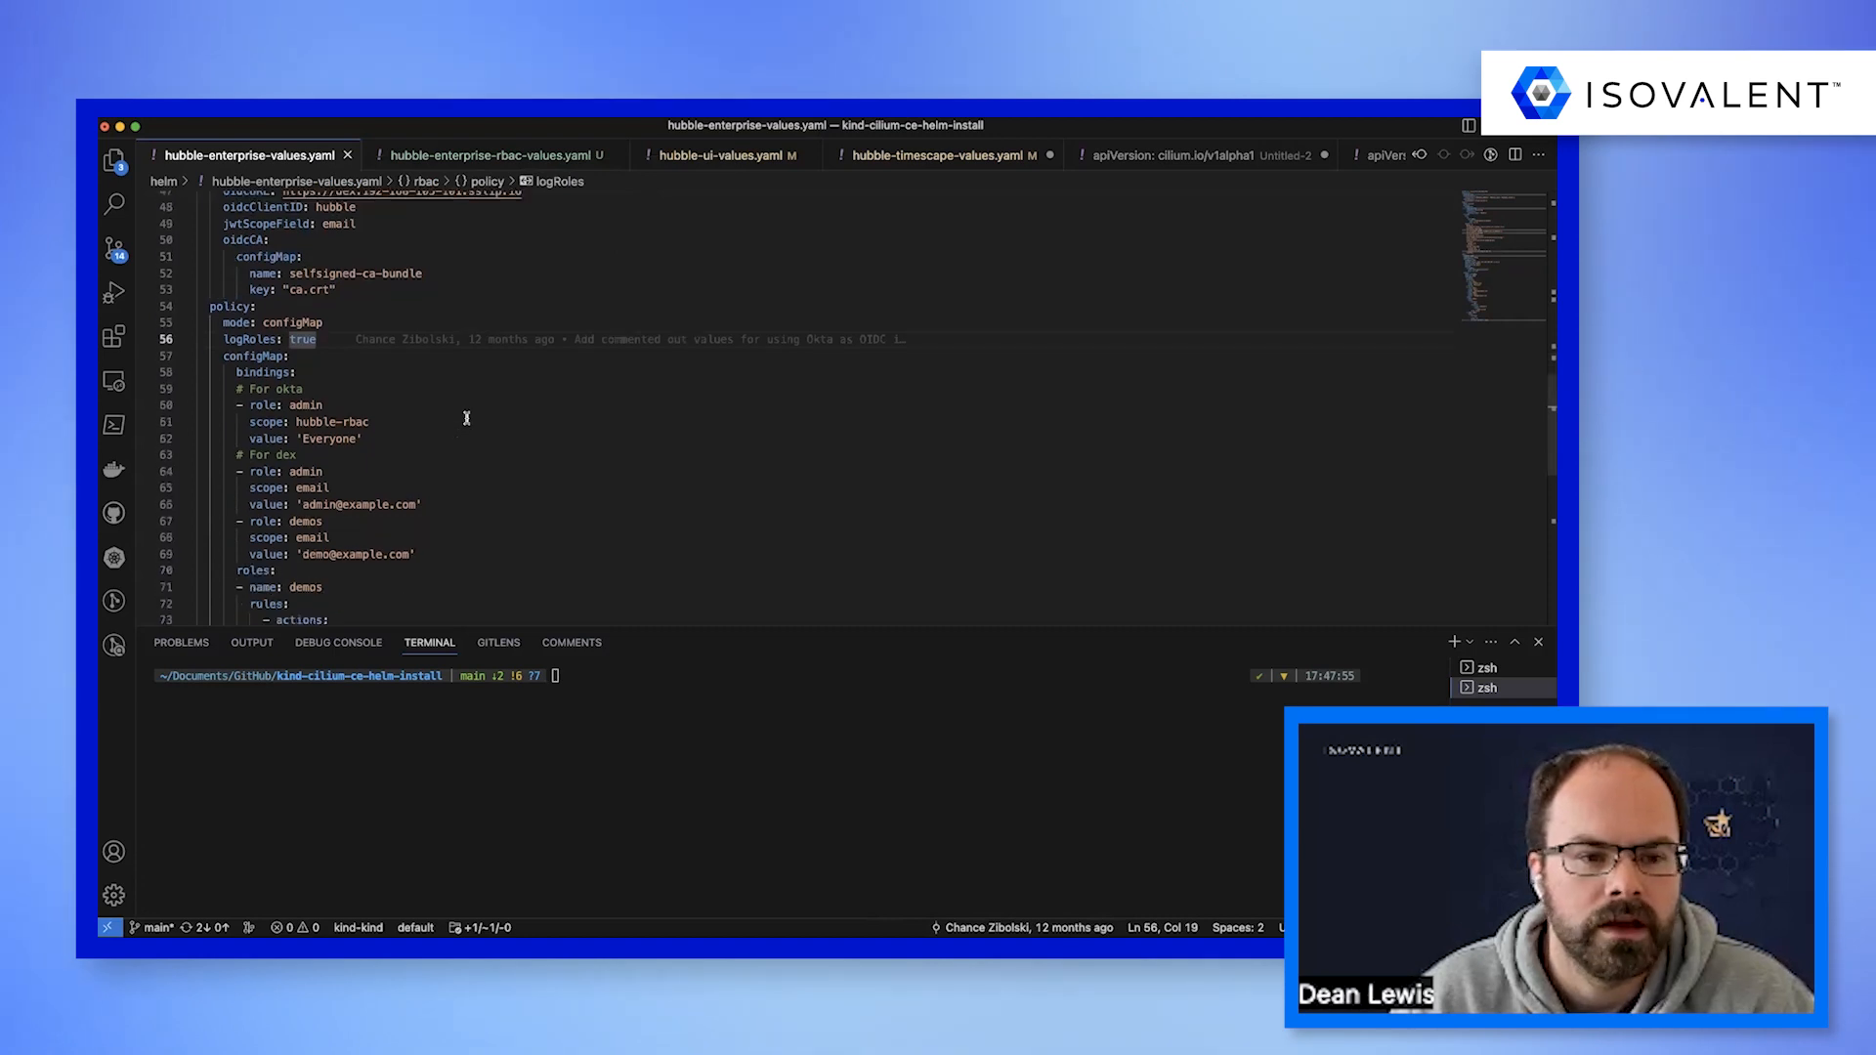
scroll(466, 418, down, 1)
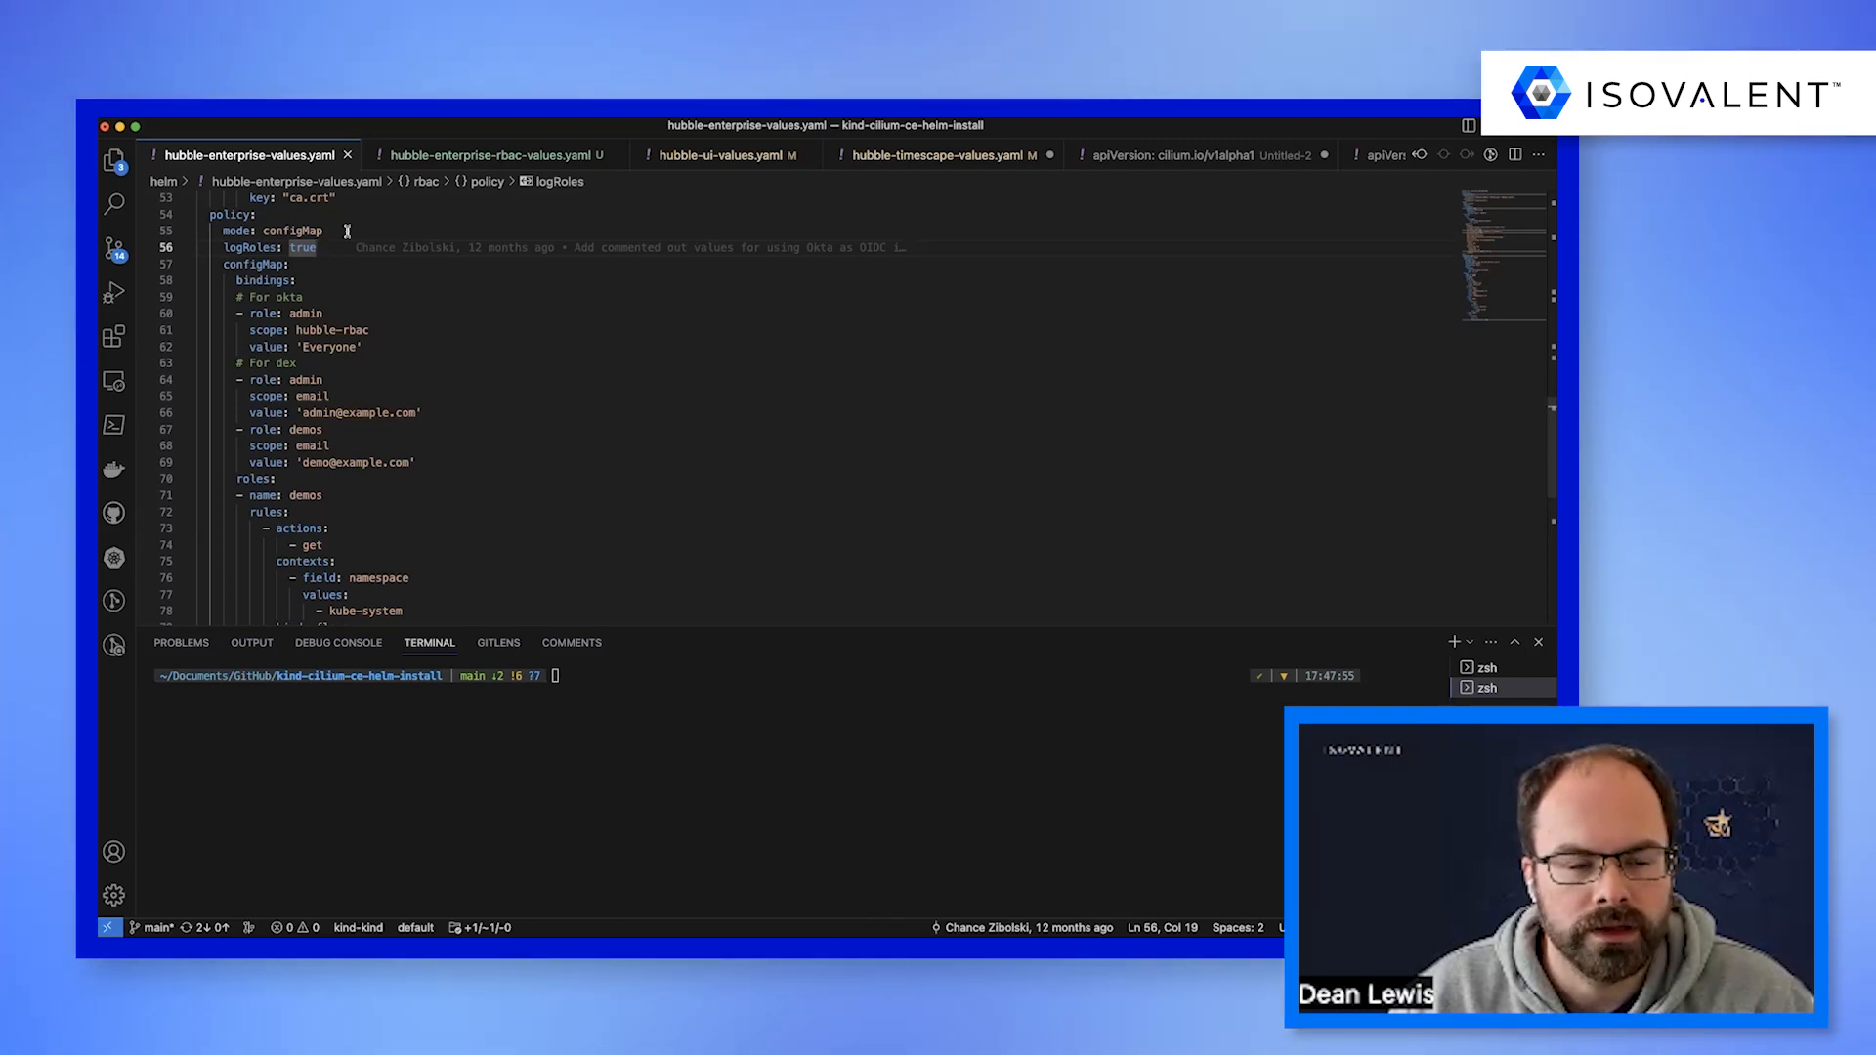
drag(347, 230, 283, 230)
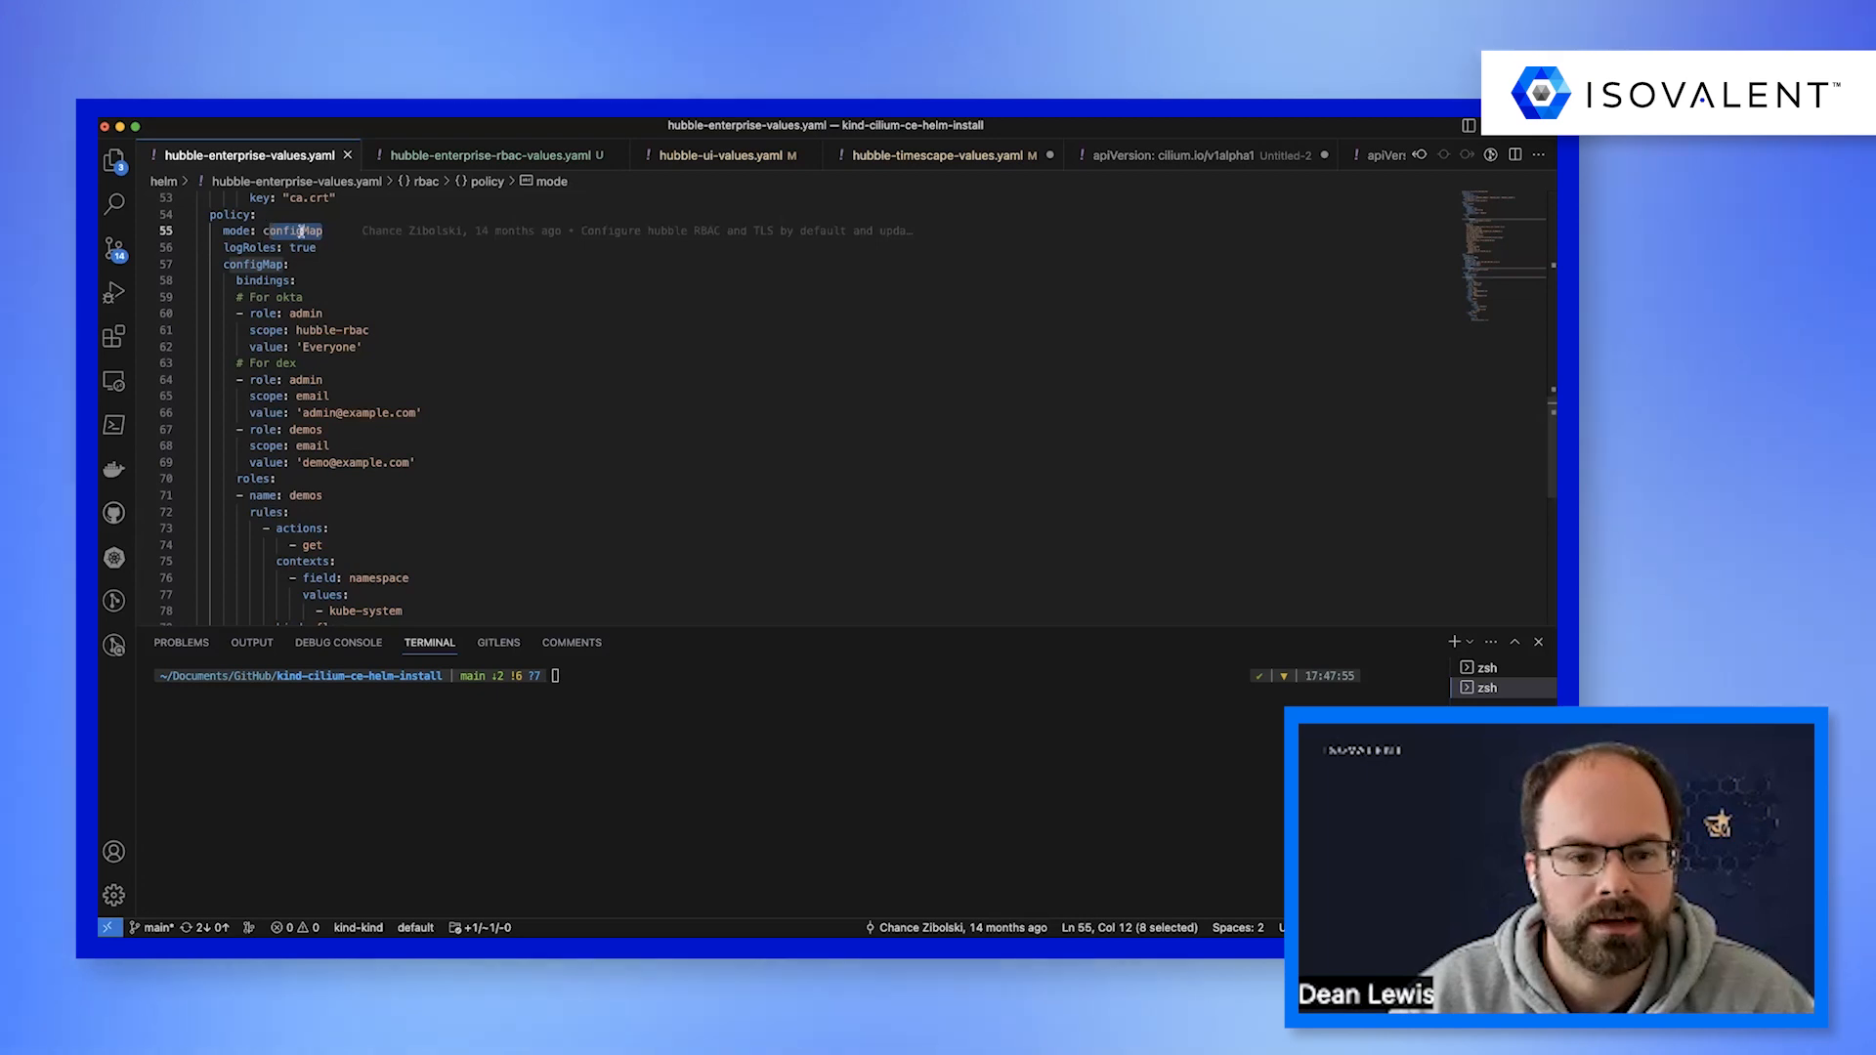
click(404, 232)
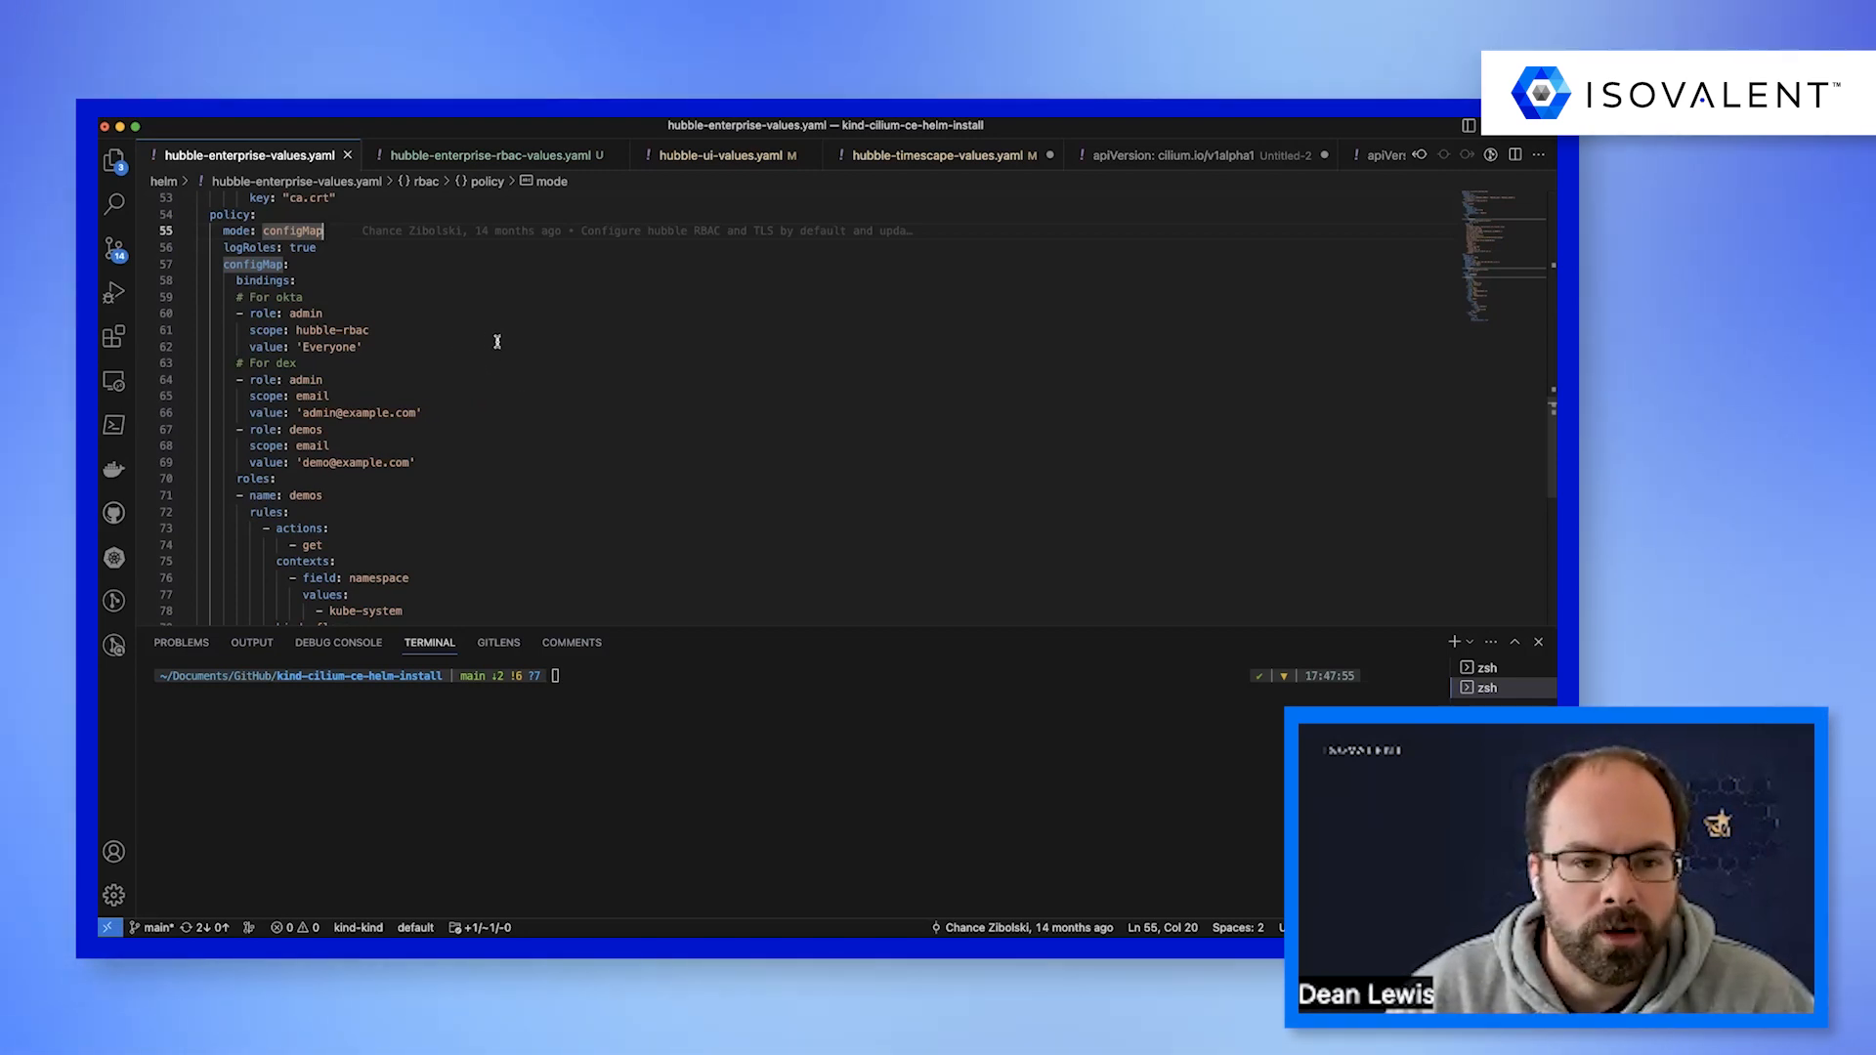
drag(296, 280, 187, 286)
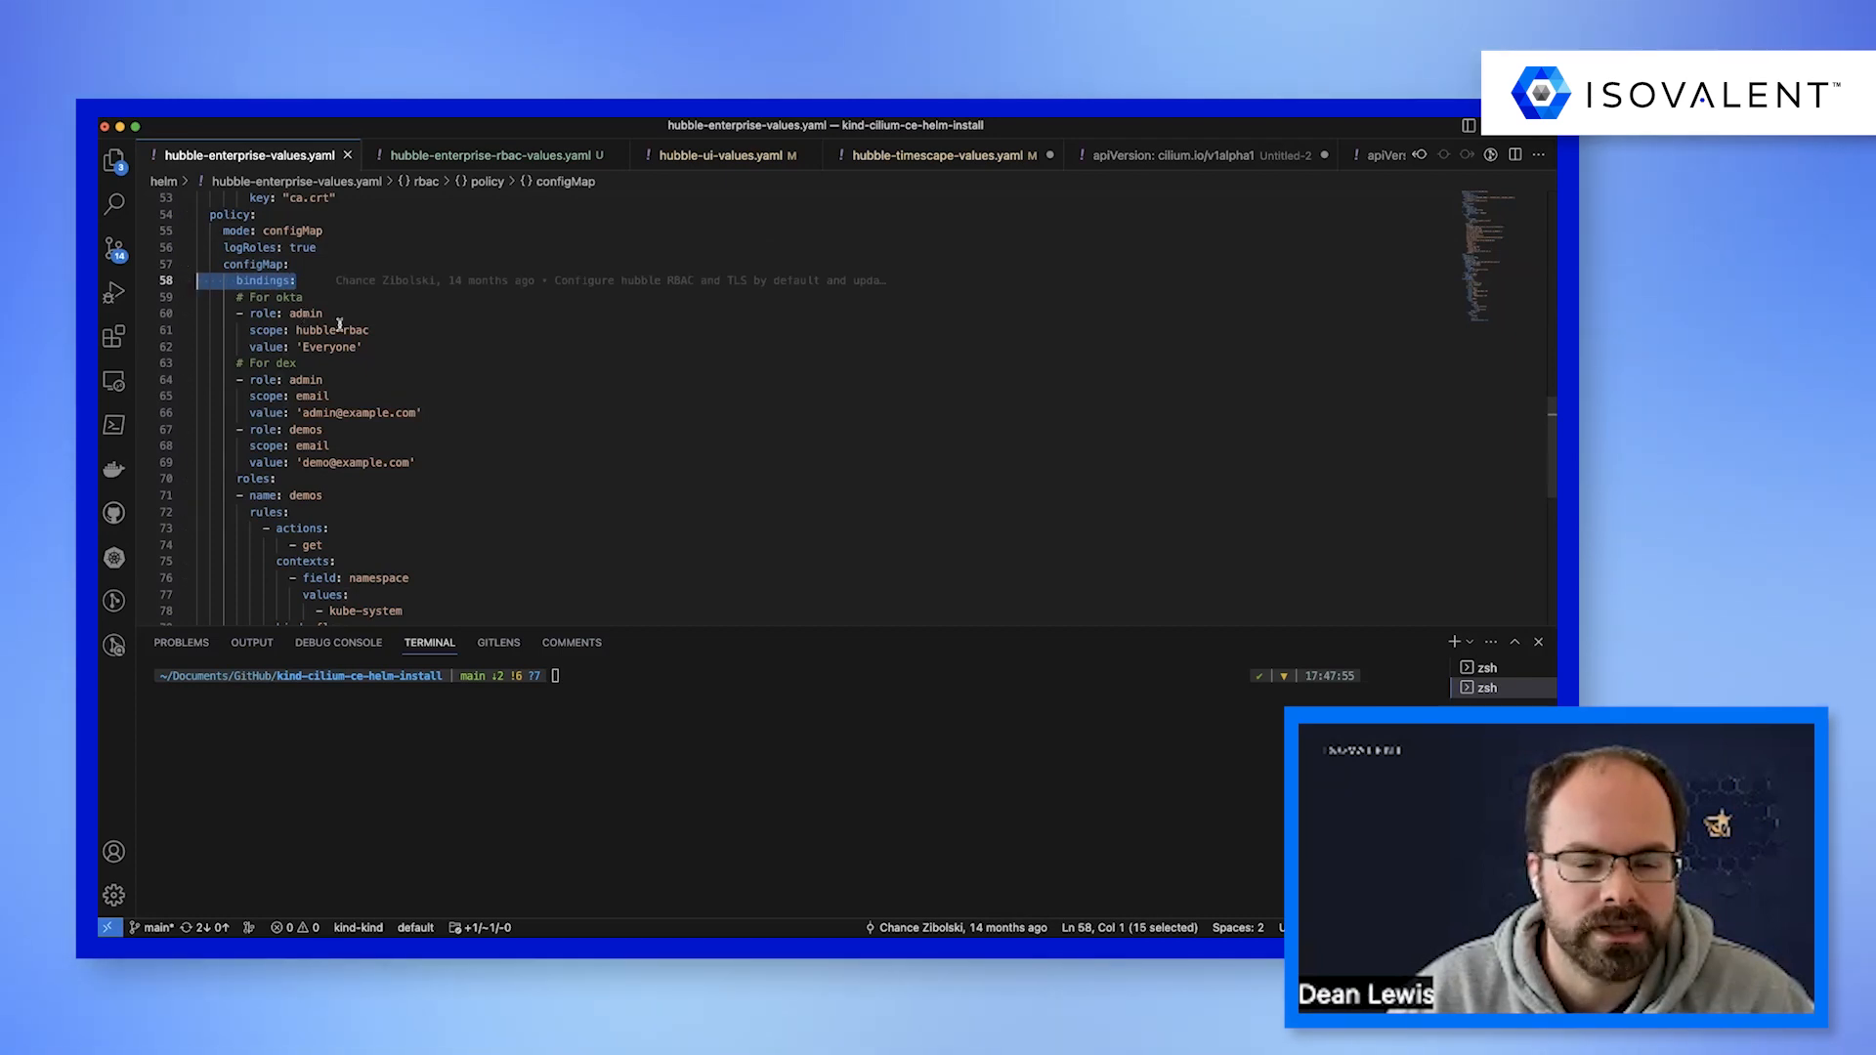
key(shift+Home)
key(shift+Home)
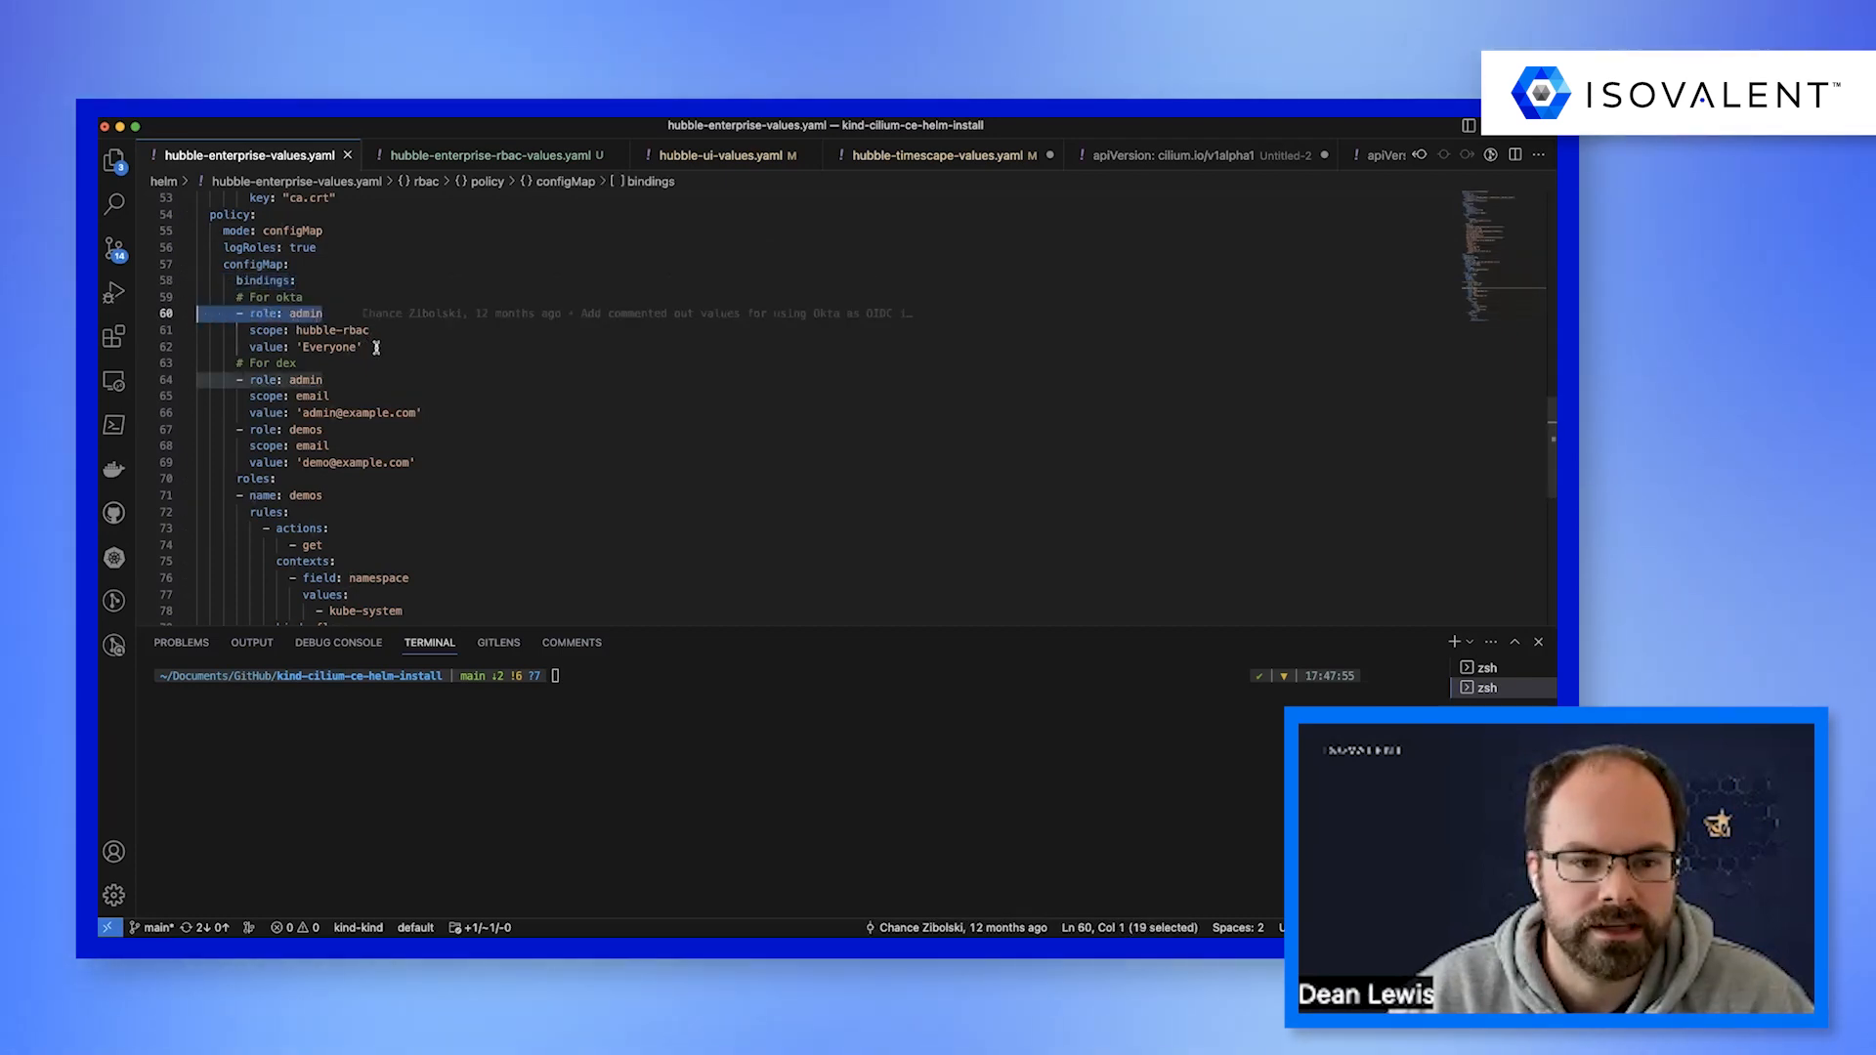
drag(422, 415, 197, 404)
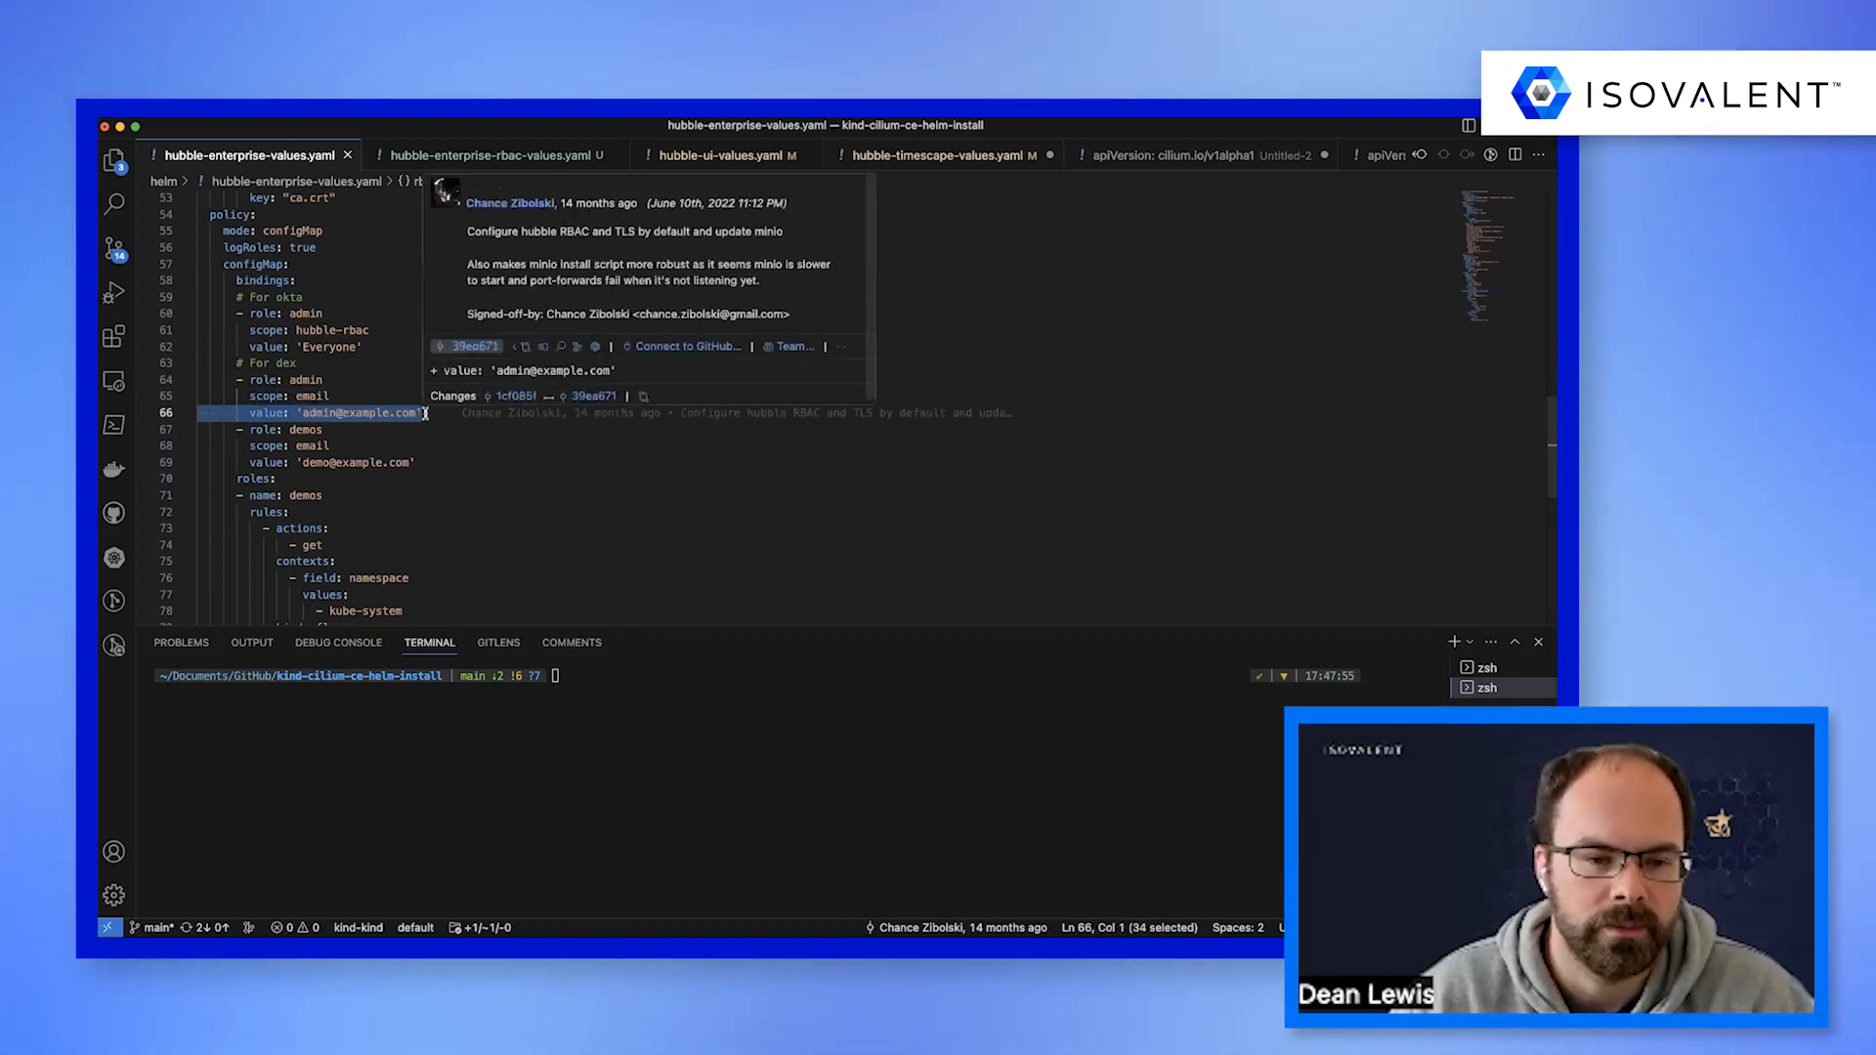
drag(340, 375, 206, 374)
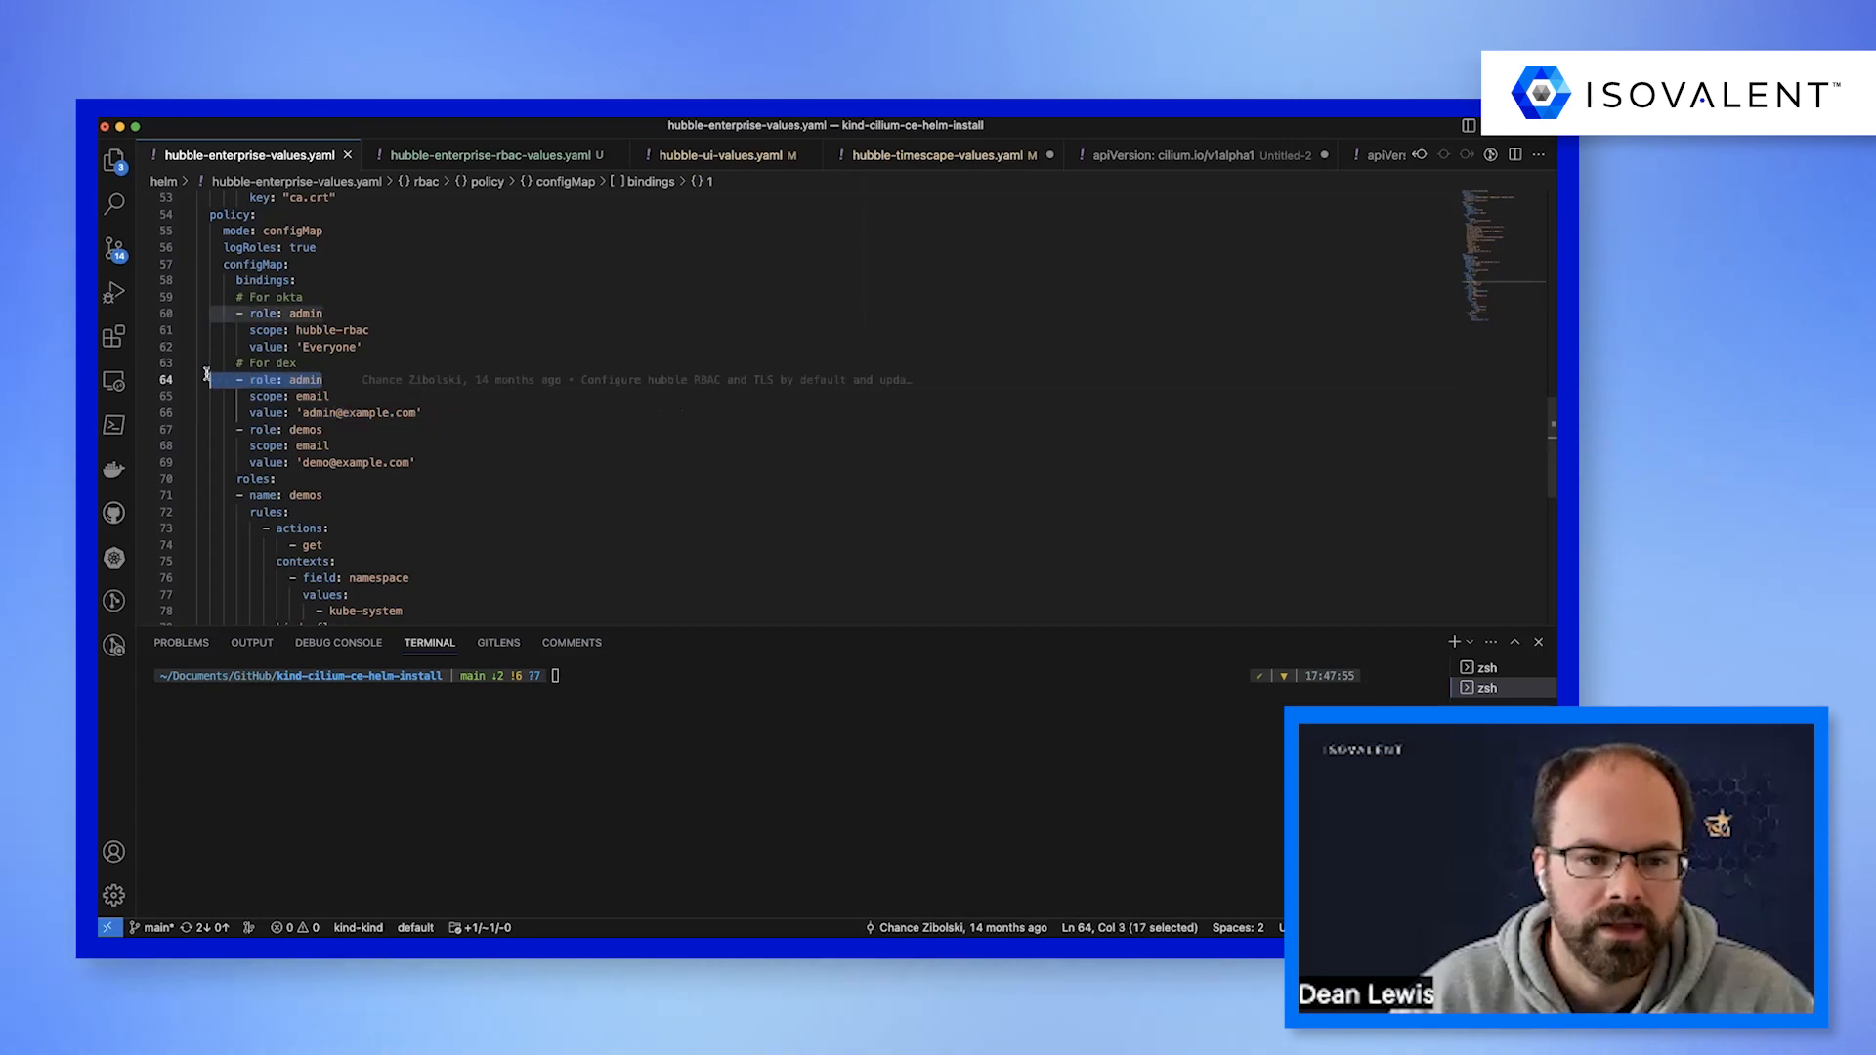
Compare the rules of the admin role with those of the demos role under the policy's roles.
scroll(234, 391, down, 4)
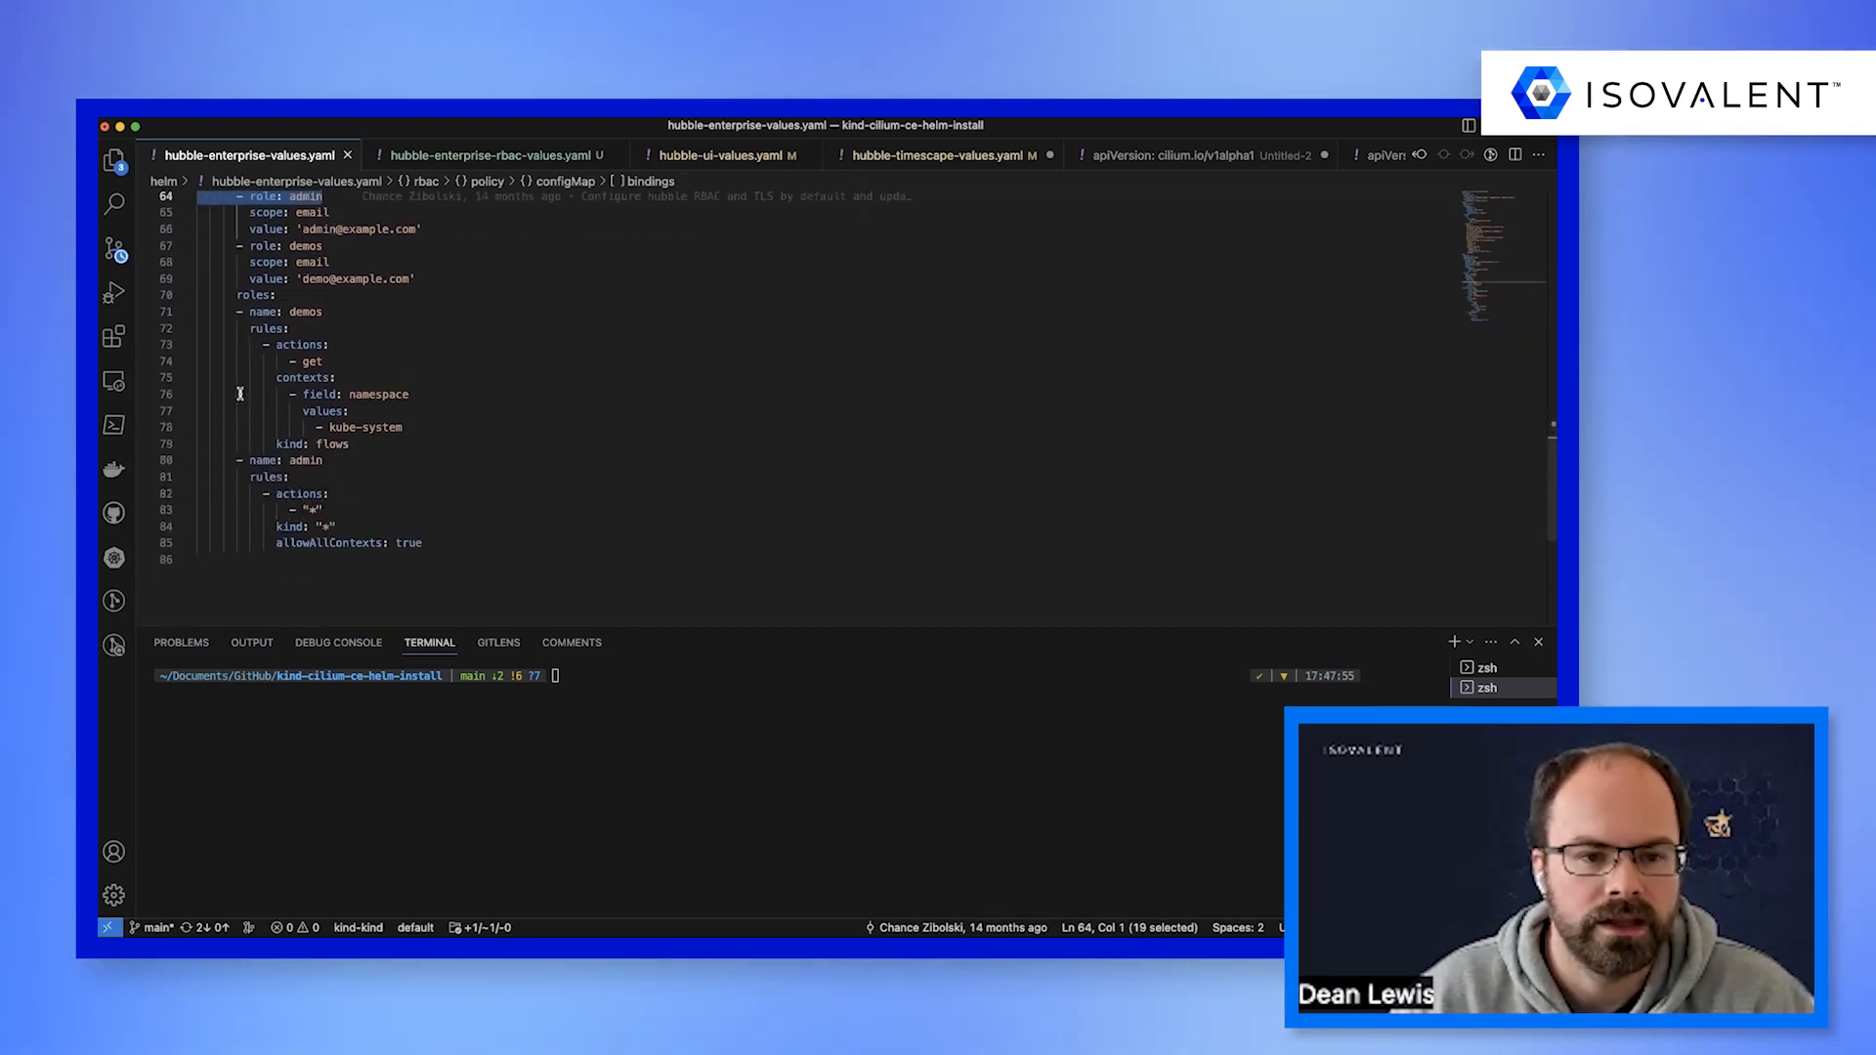
drag(430, 544, 172, 456)
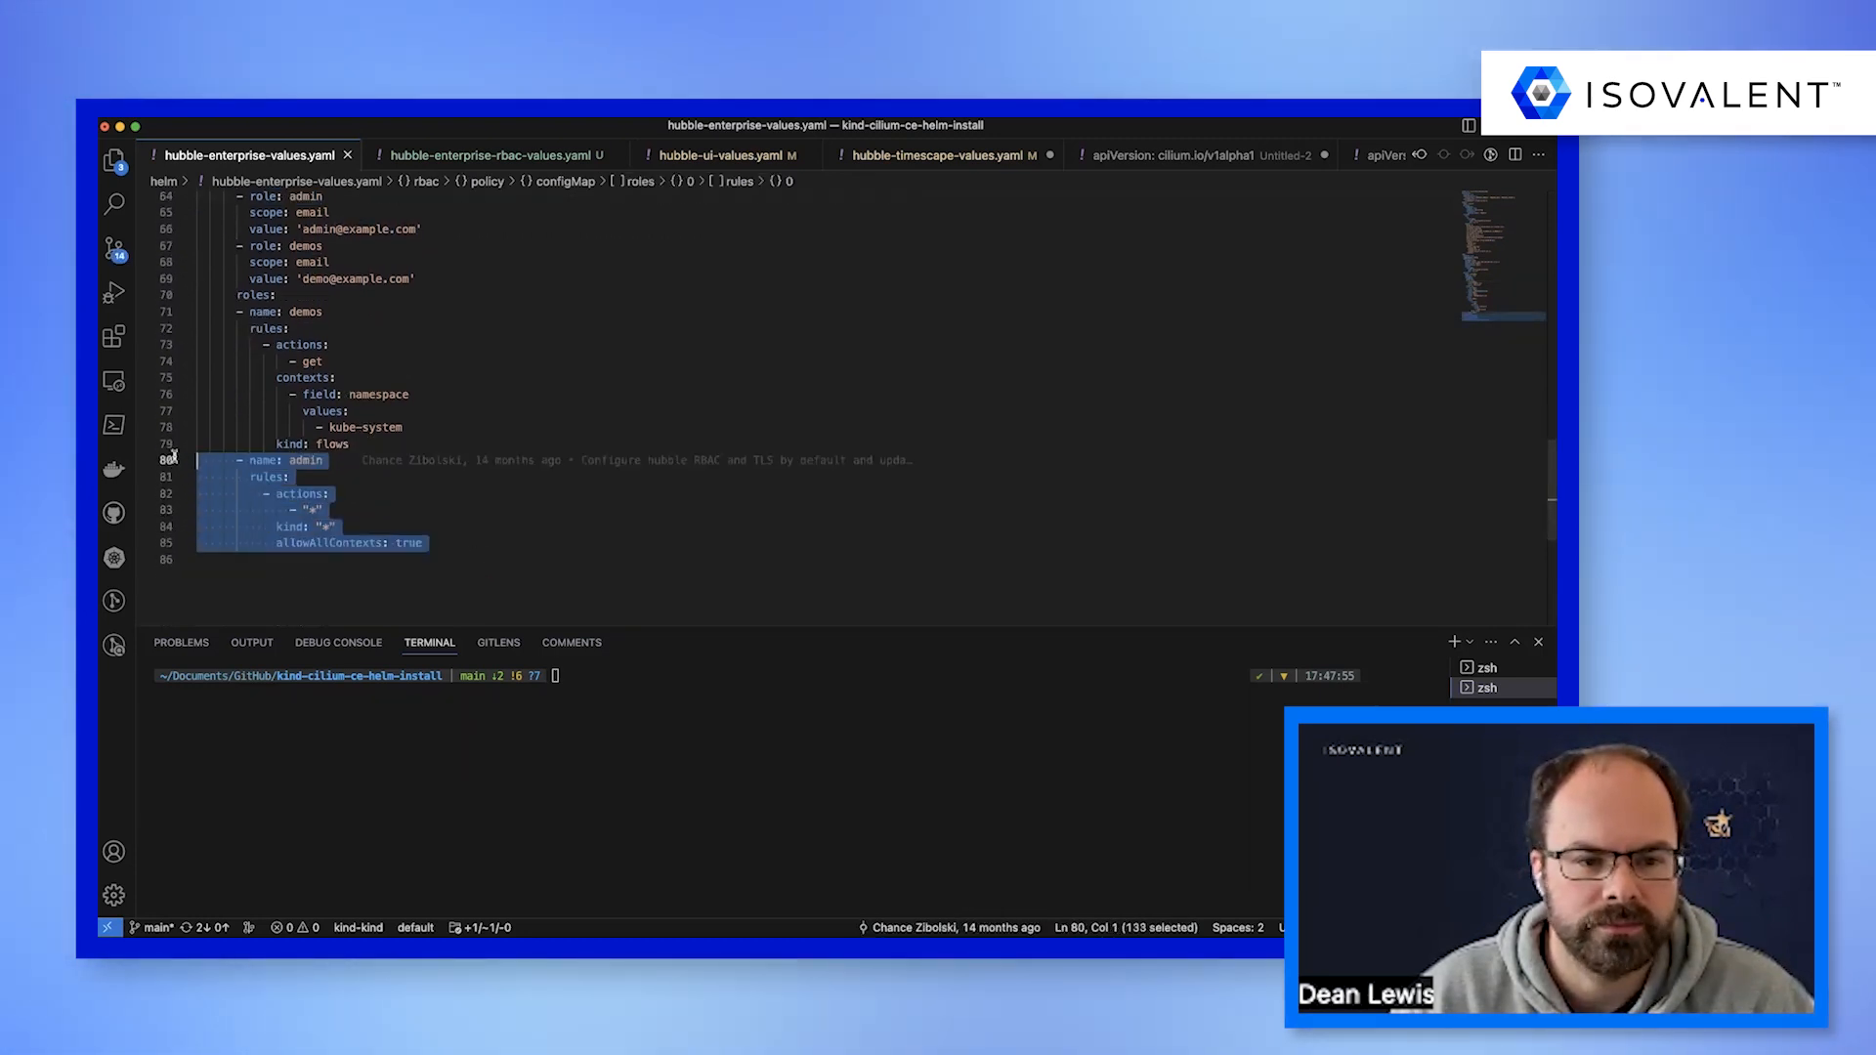
click(330, 525)
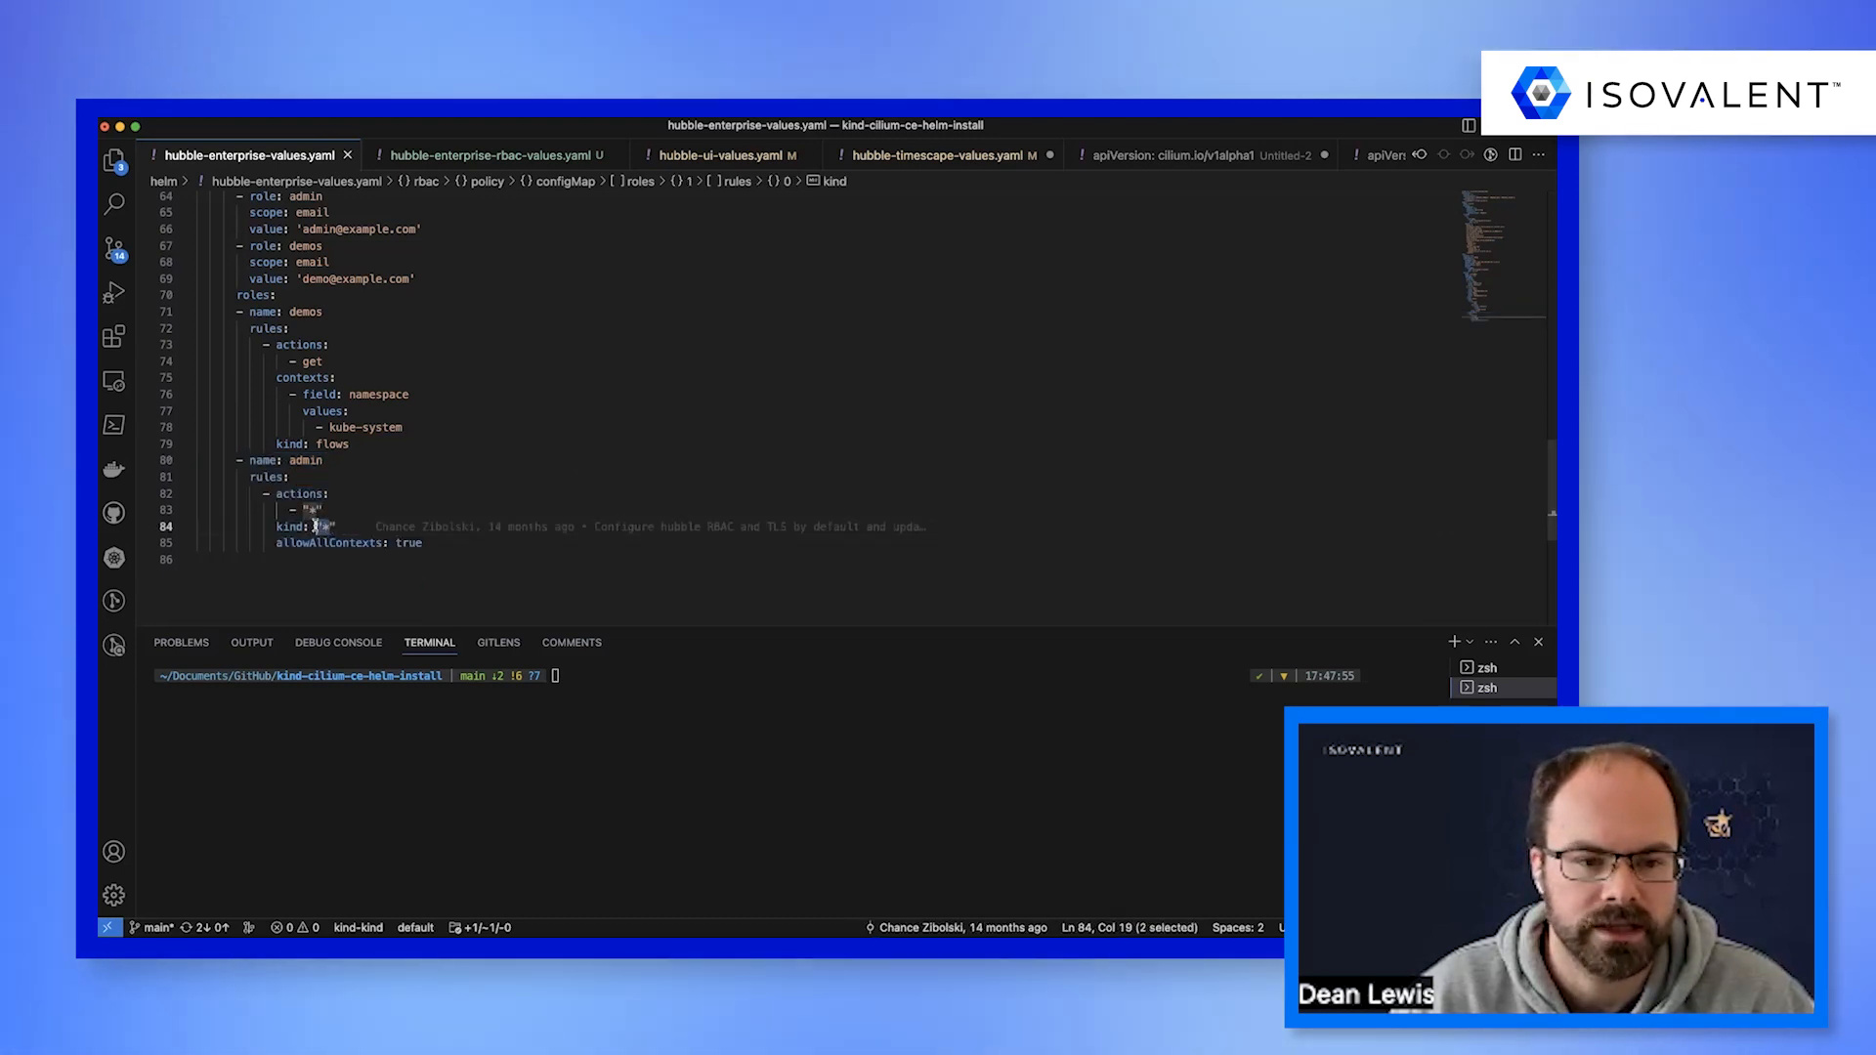
drag(427, 543, 169, 466)
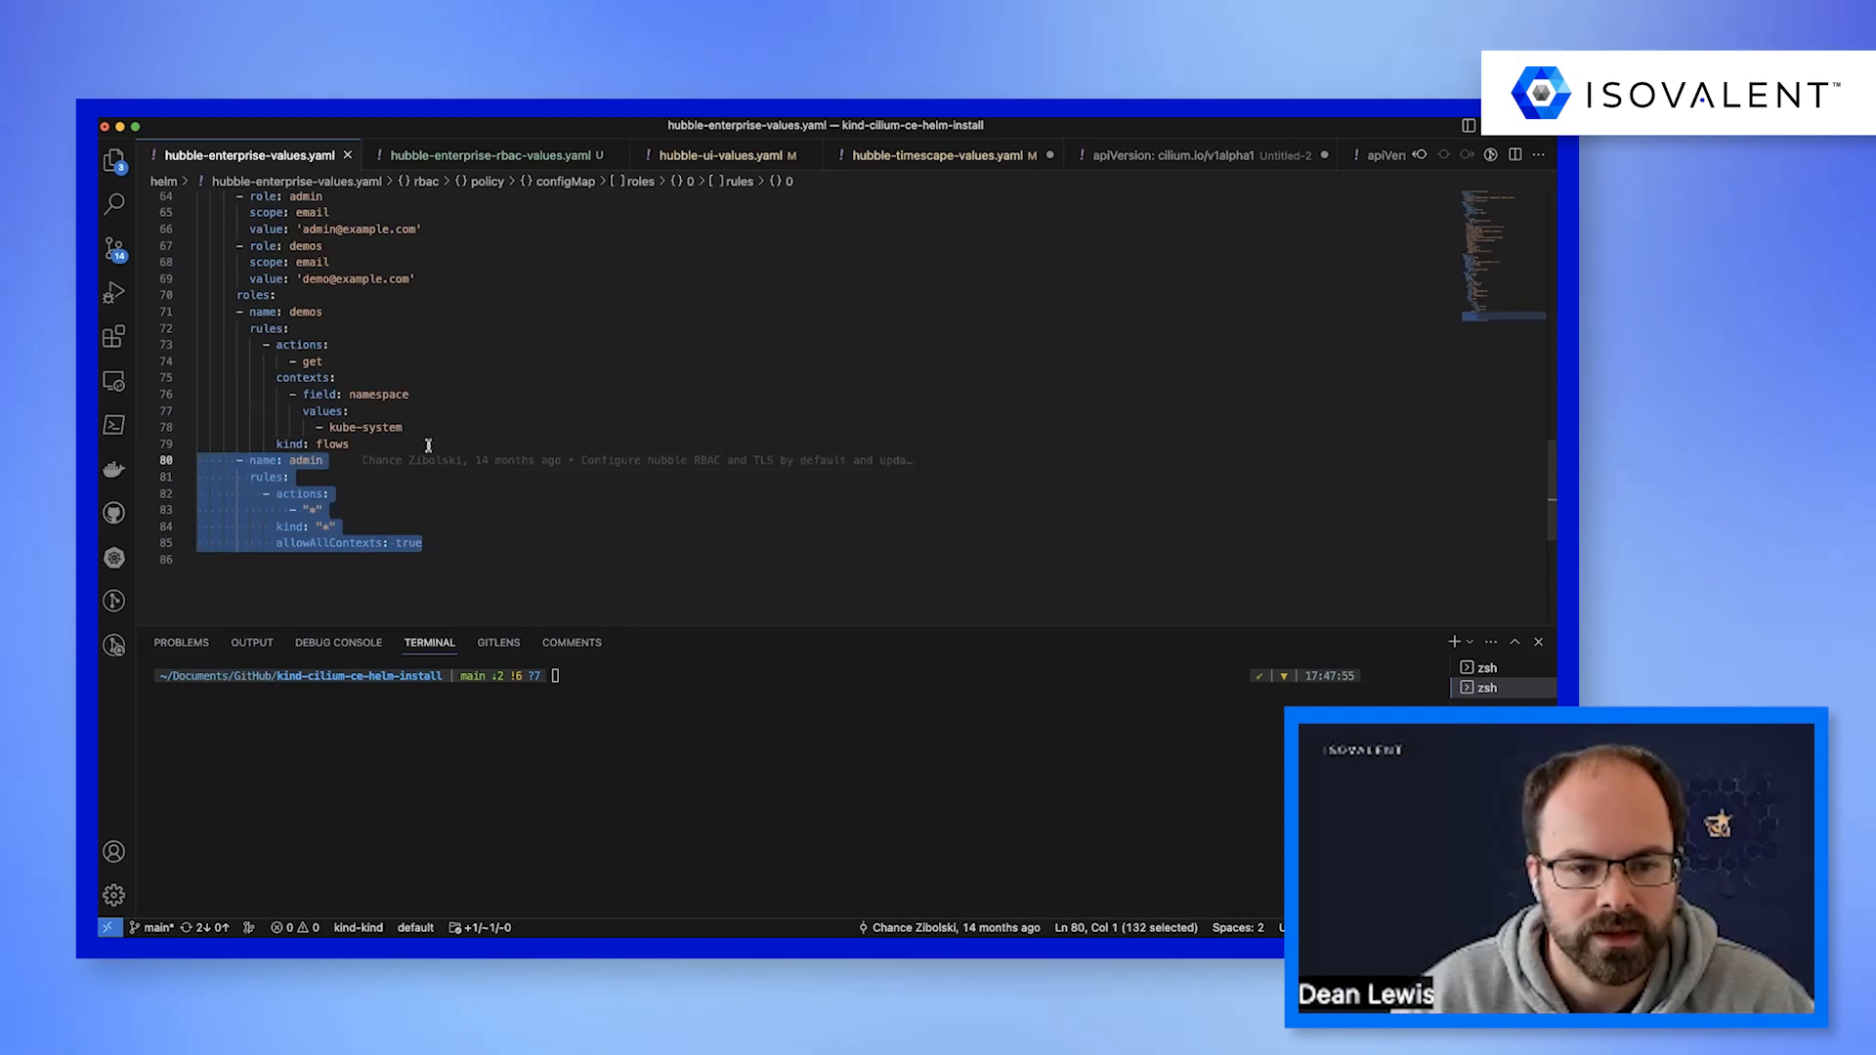
drag(378, 443, 187, 345)
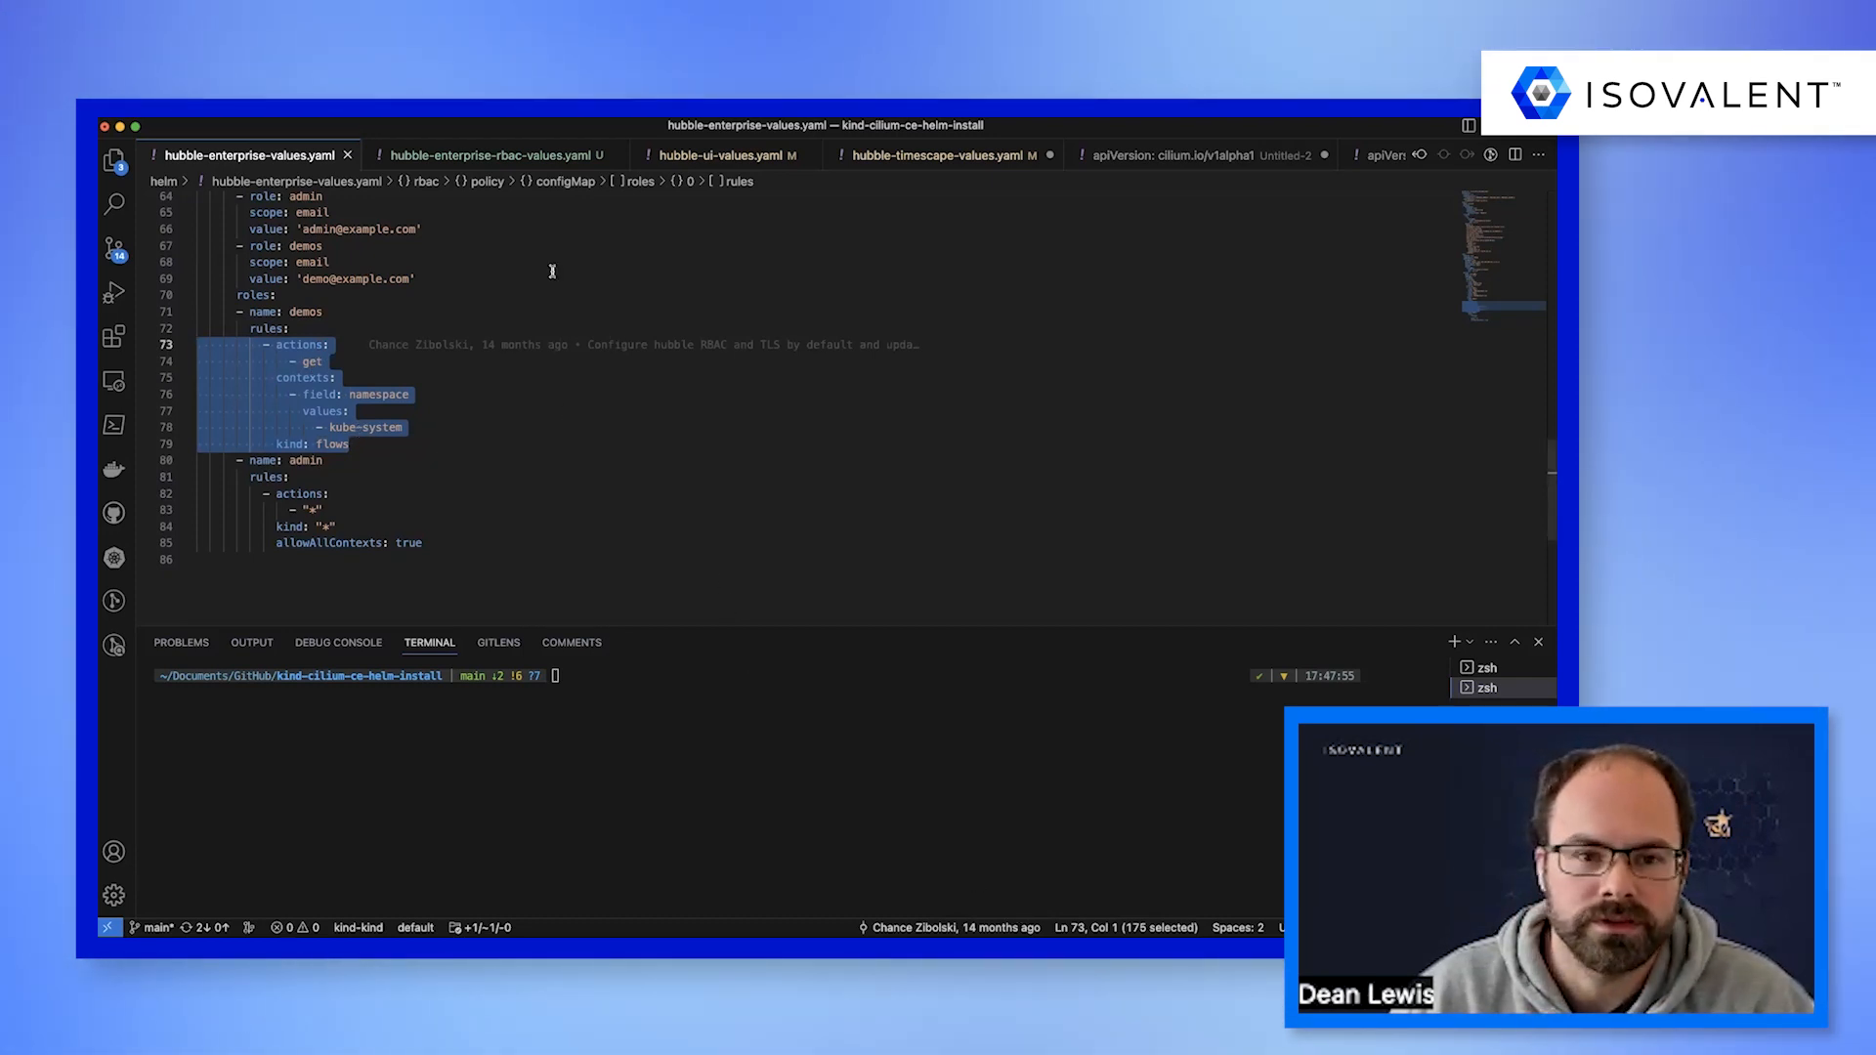
Open hubble-enterprise-rbac-values.yaml and examine the tenant-jobs-dev role's e-mail binding and namespace-restricted rules.
click(499, 159)
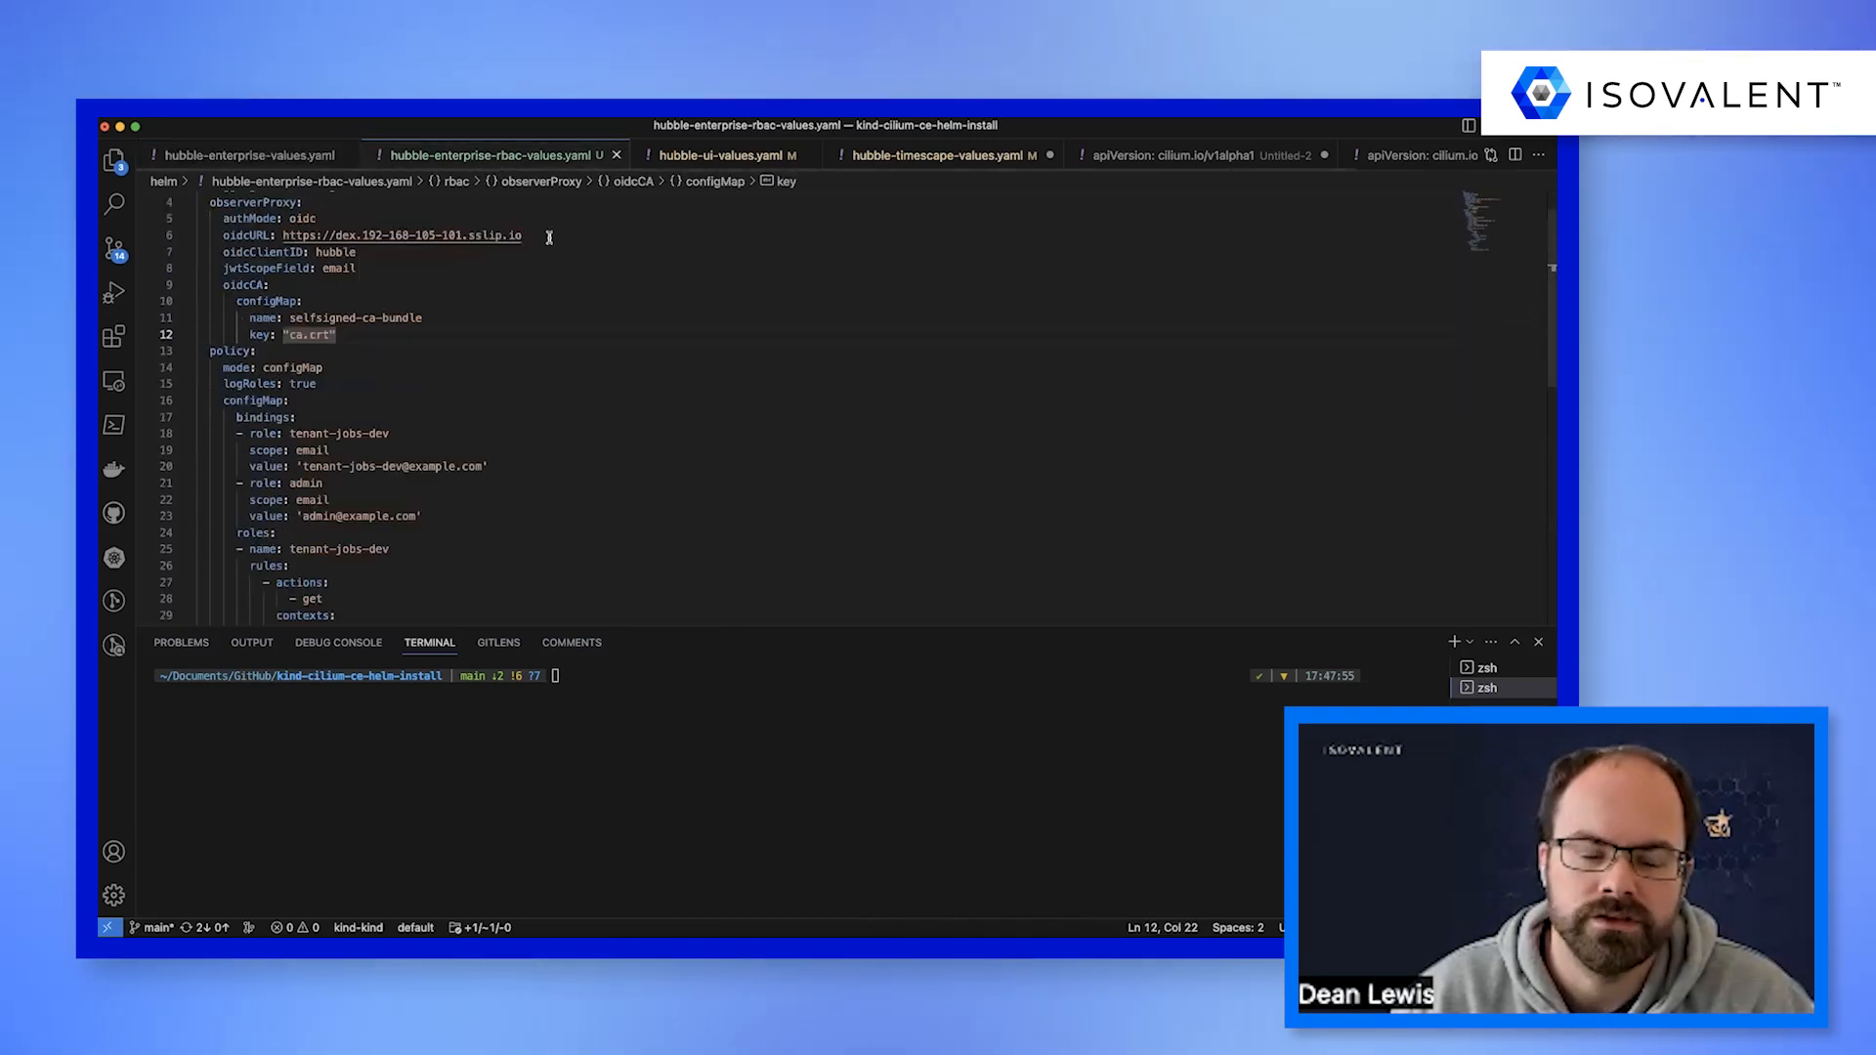
scroll(502, 273, up, 1)
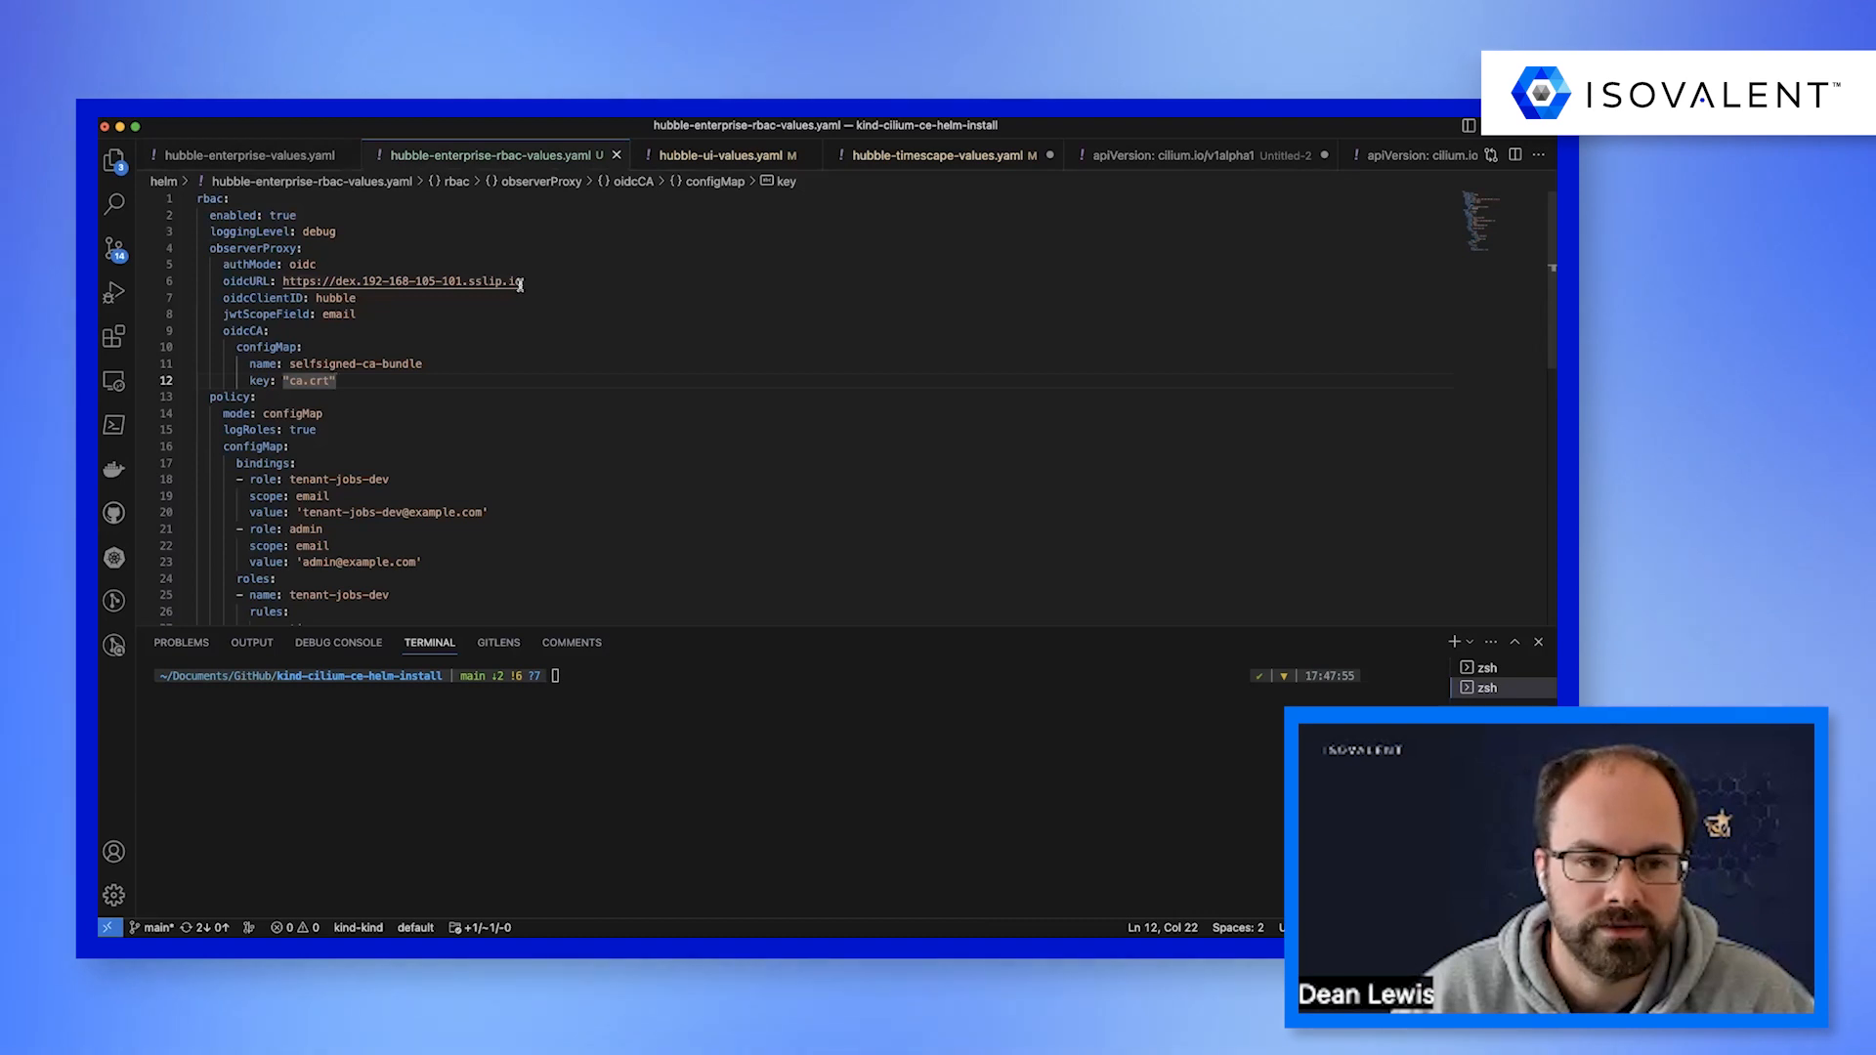
scroll(528, 305, down, 4)
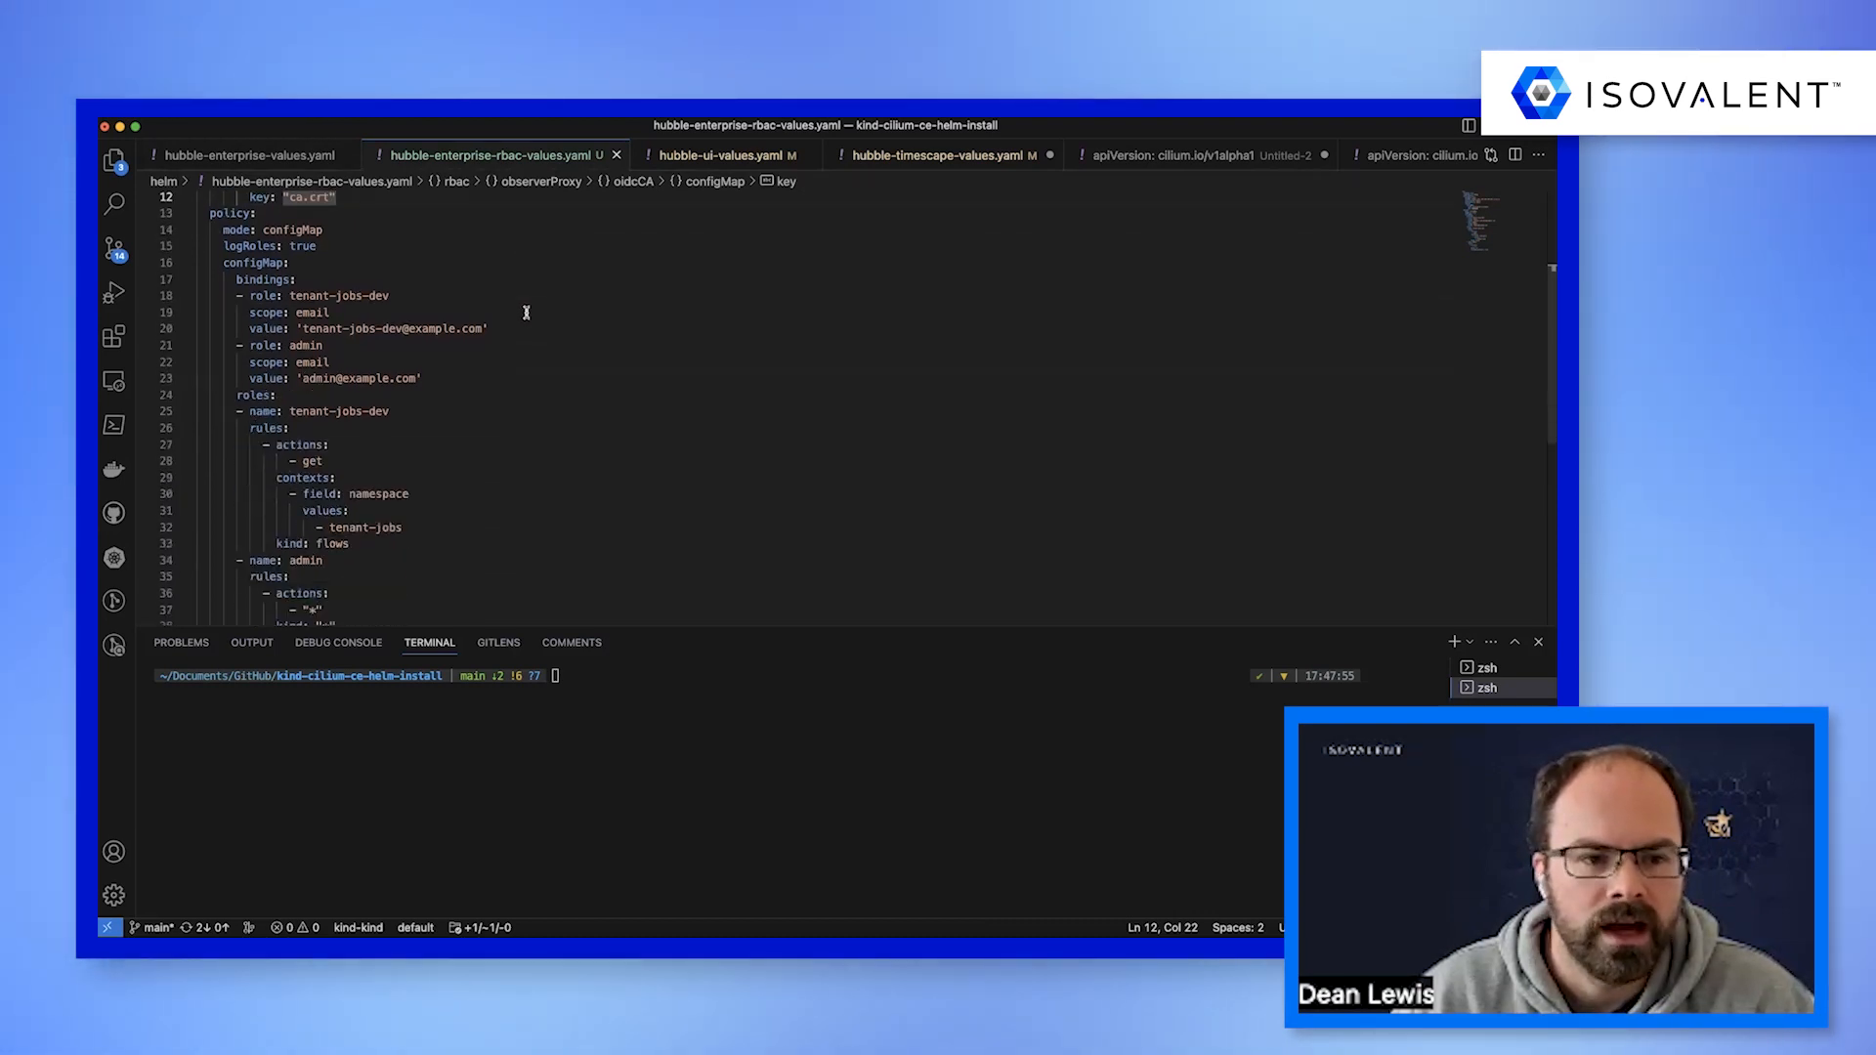
scroll(500, 313, down, 1)
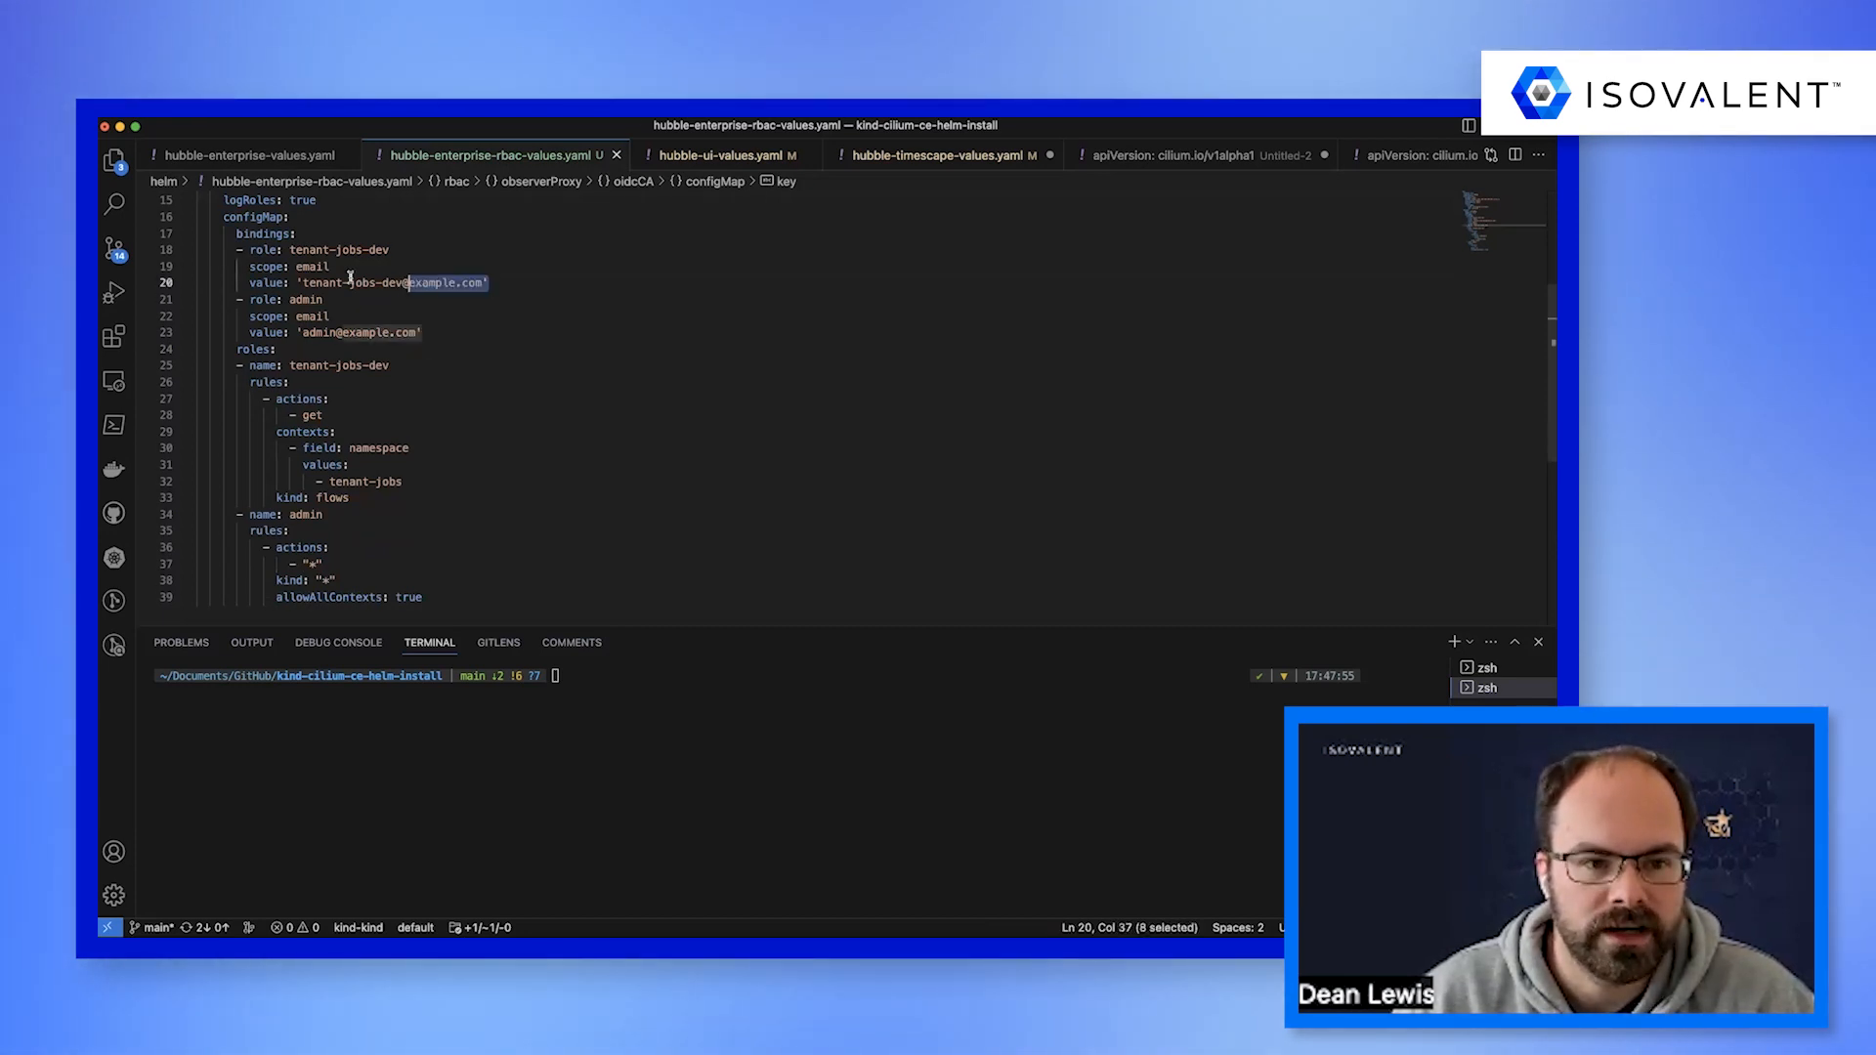
drag(419, 281, 197, 250)
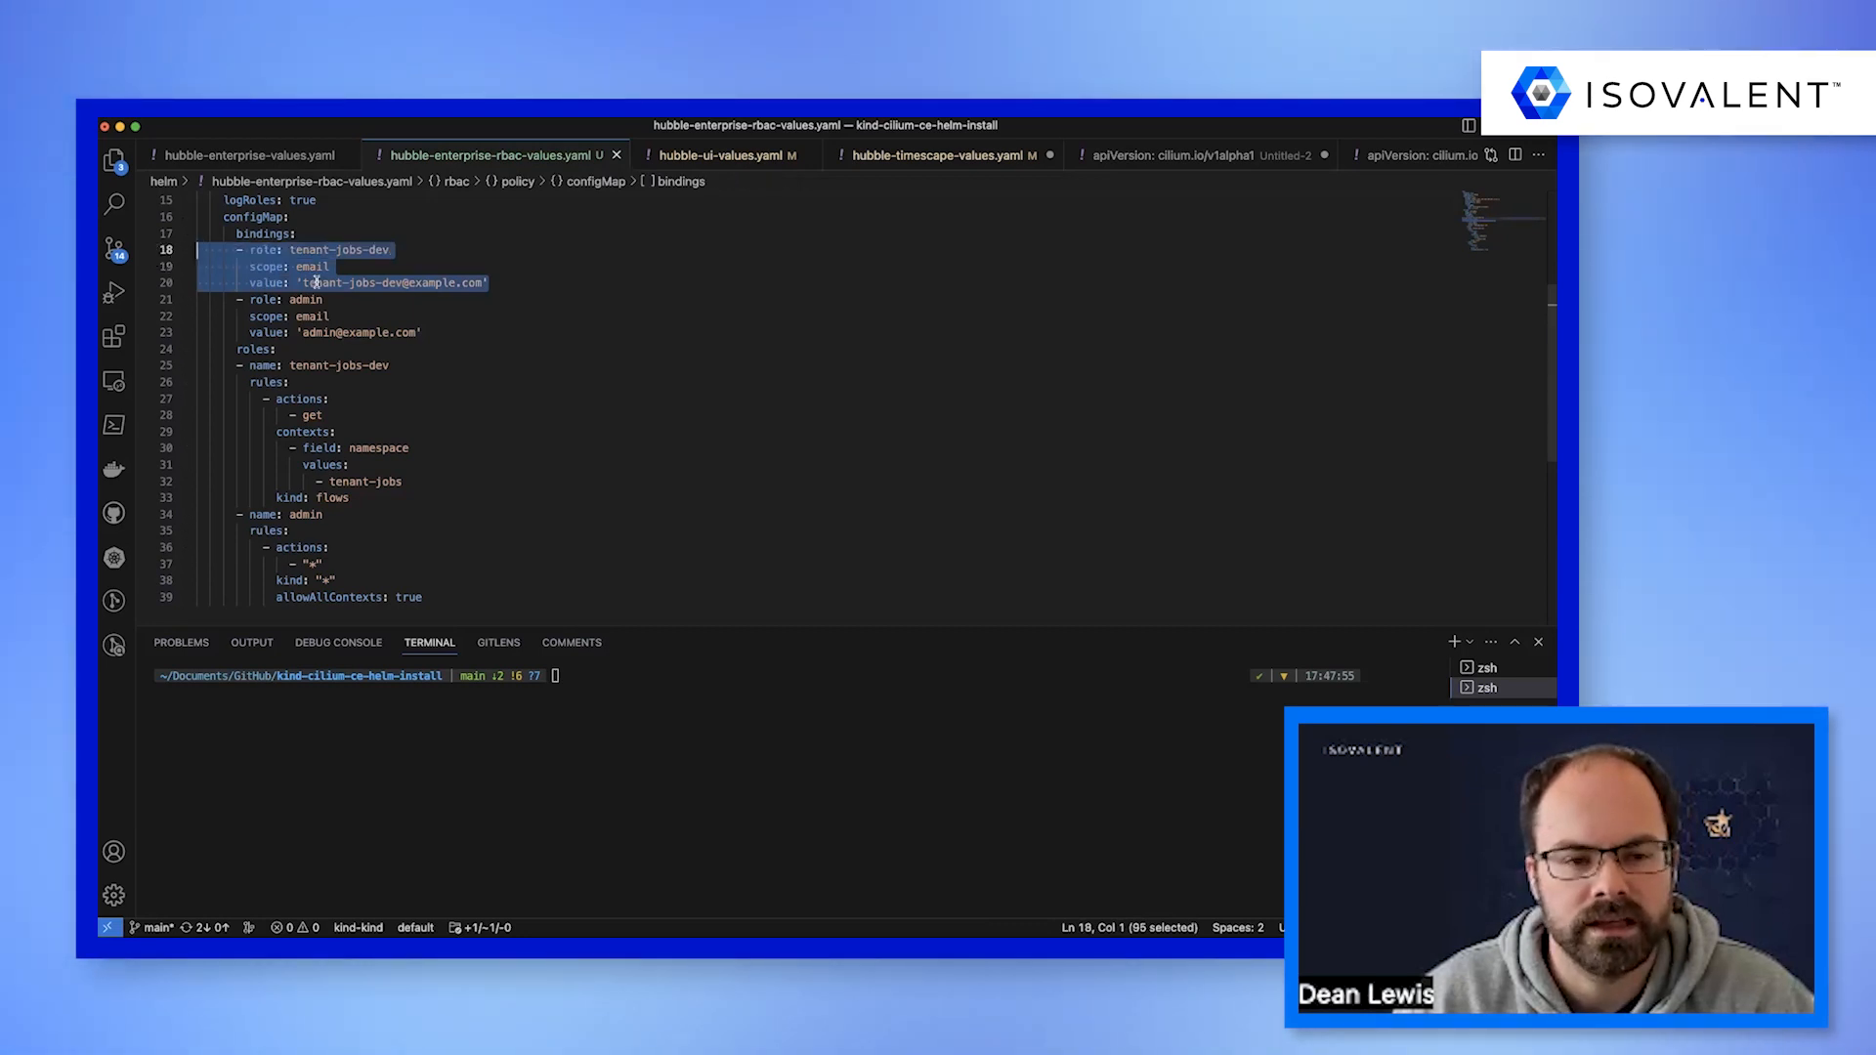
scroll(352, 344, down, 2)
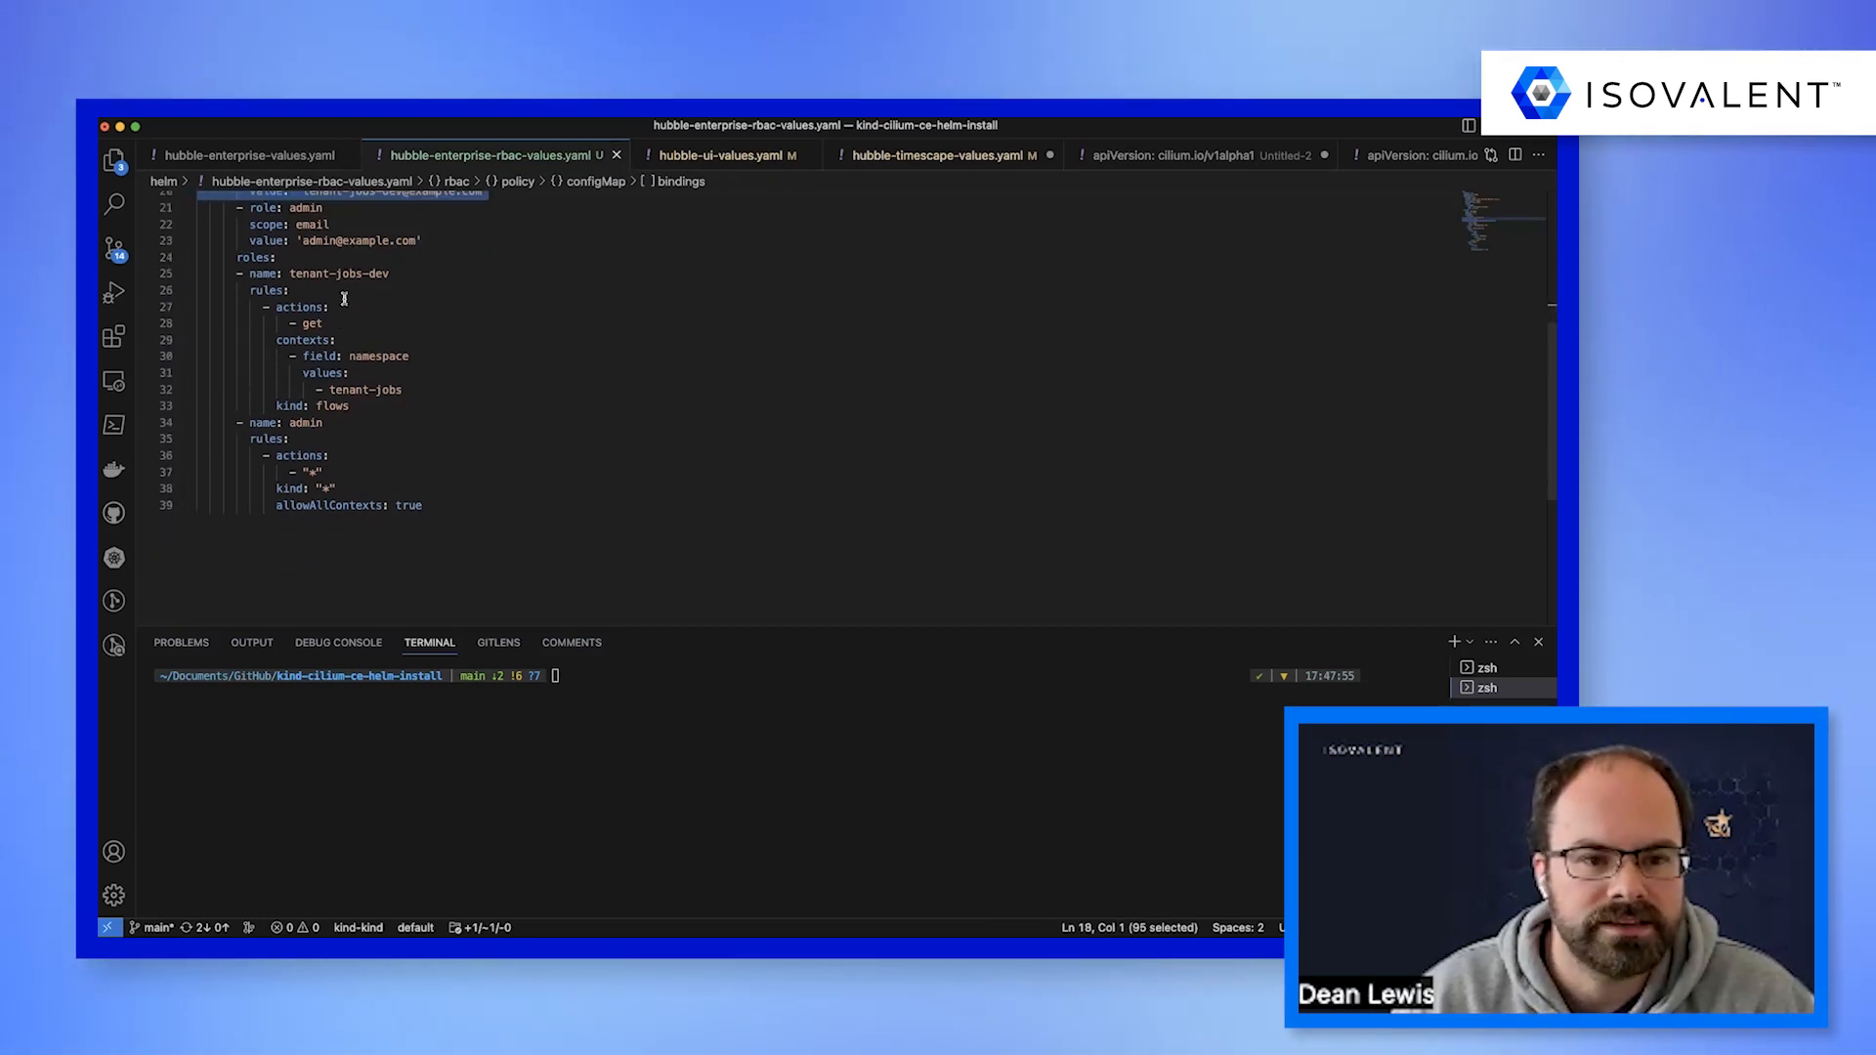
drag(354, 408, 177, 349)
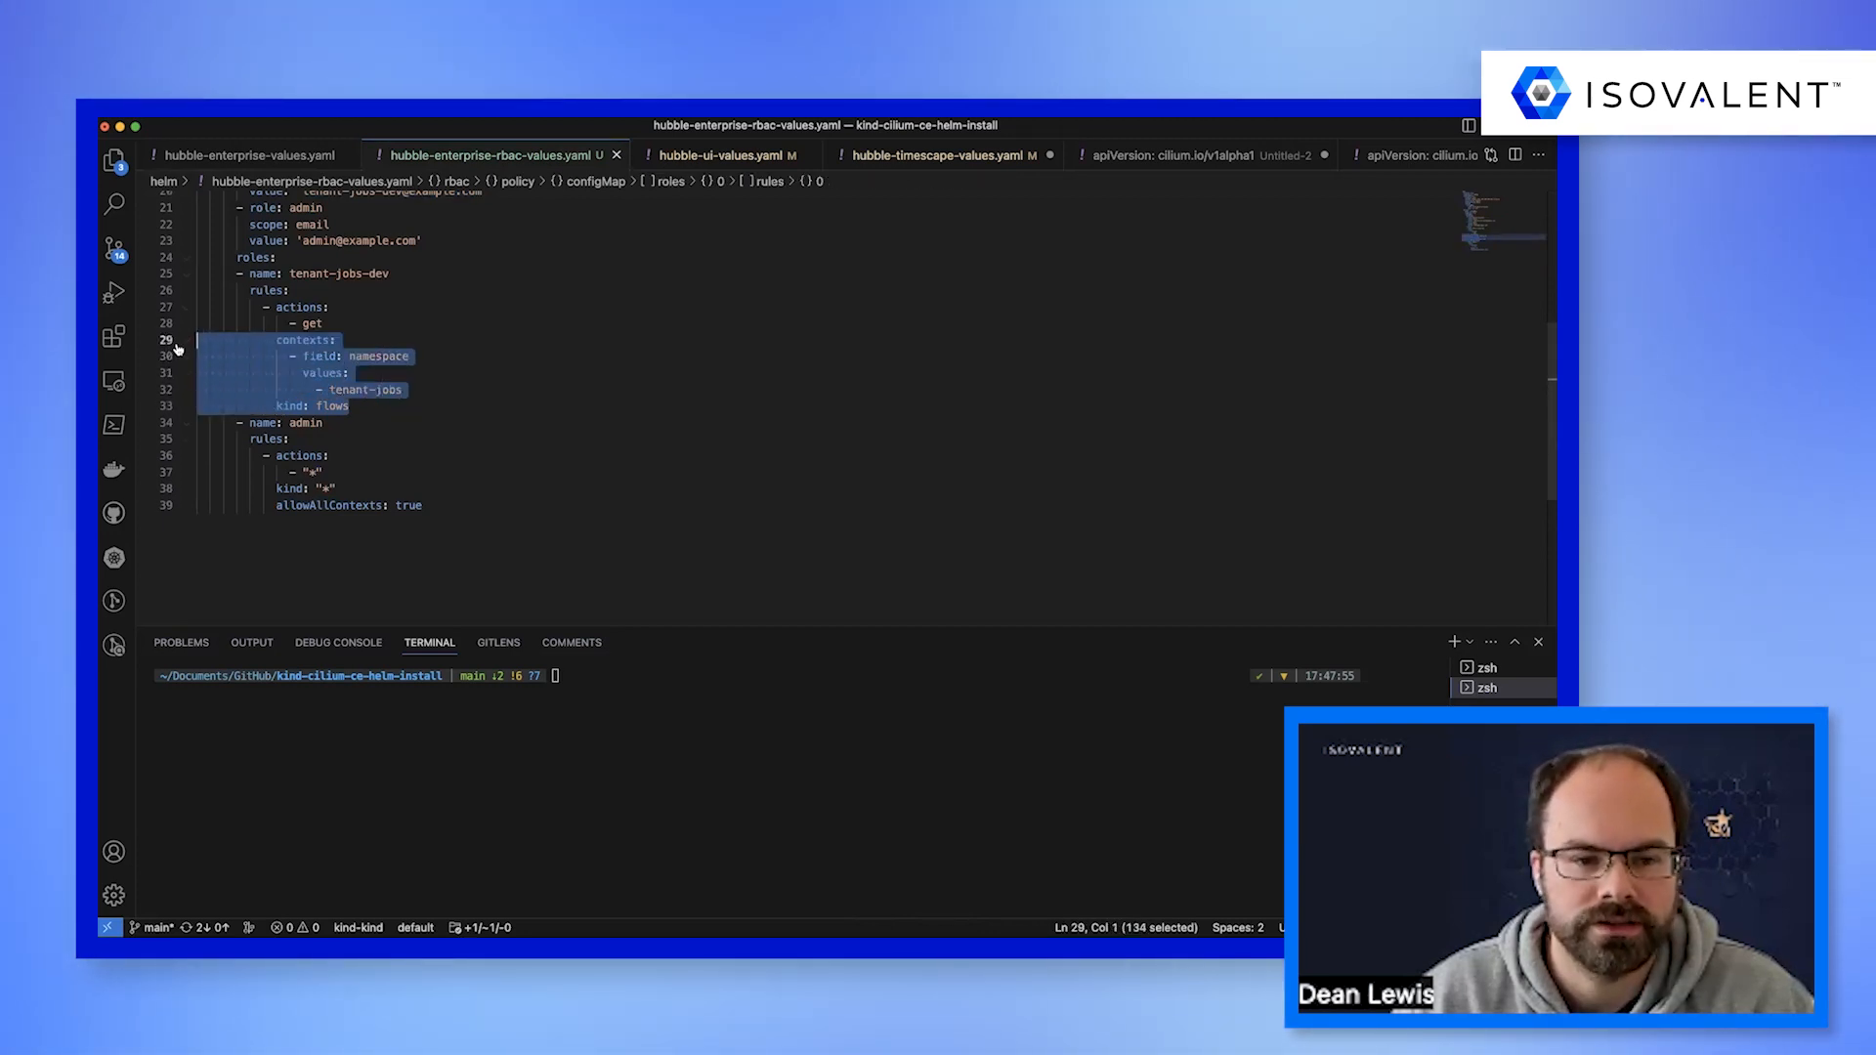
Try adding the default namespace below tenant-jobs in the tenant-jobs-dev role's context values, and undo the addition.
click(415, 380)
key(Return)
text(-)
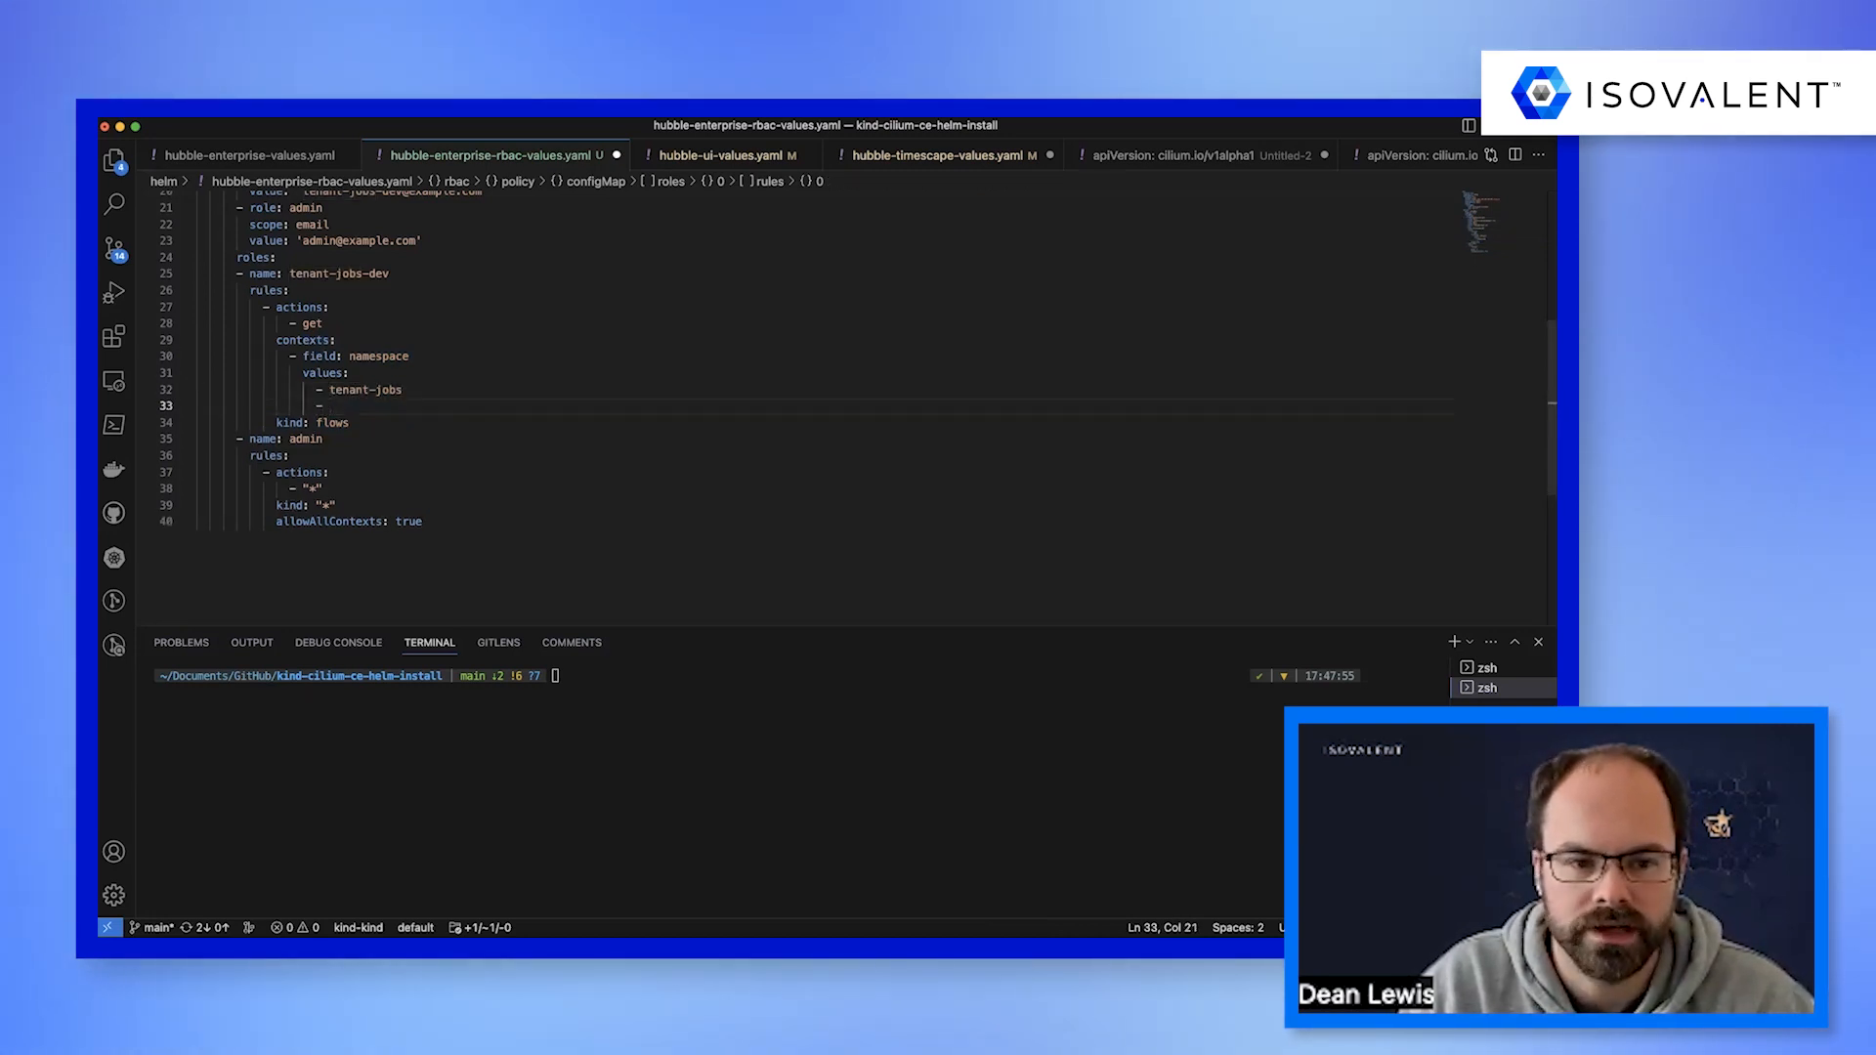
text( default)
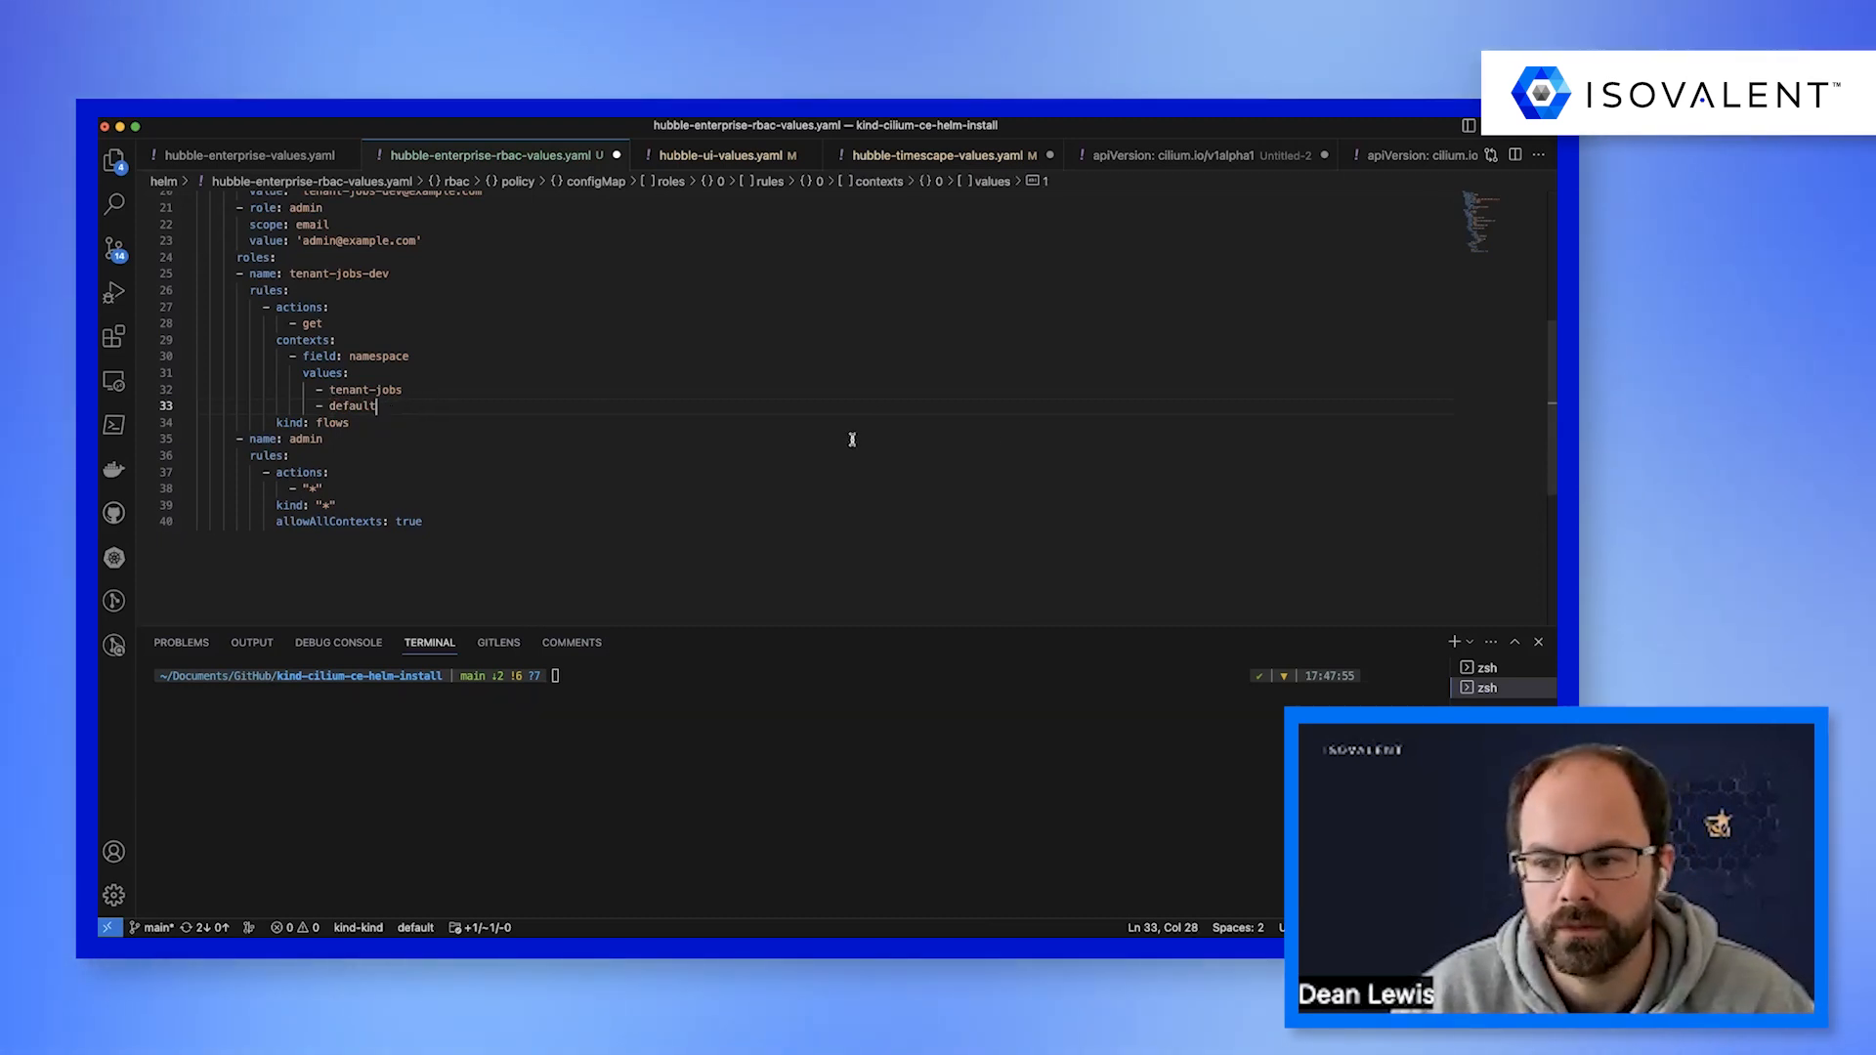
key(super+z)
key(super+z)
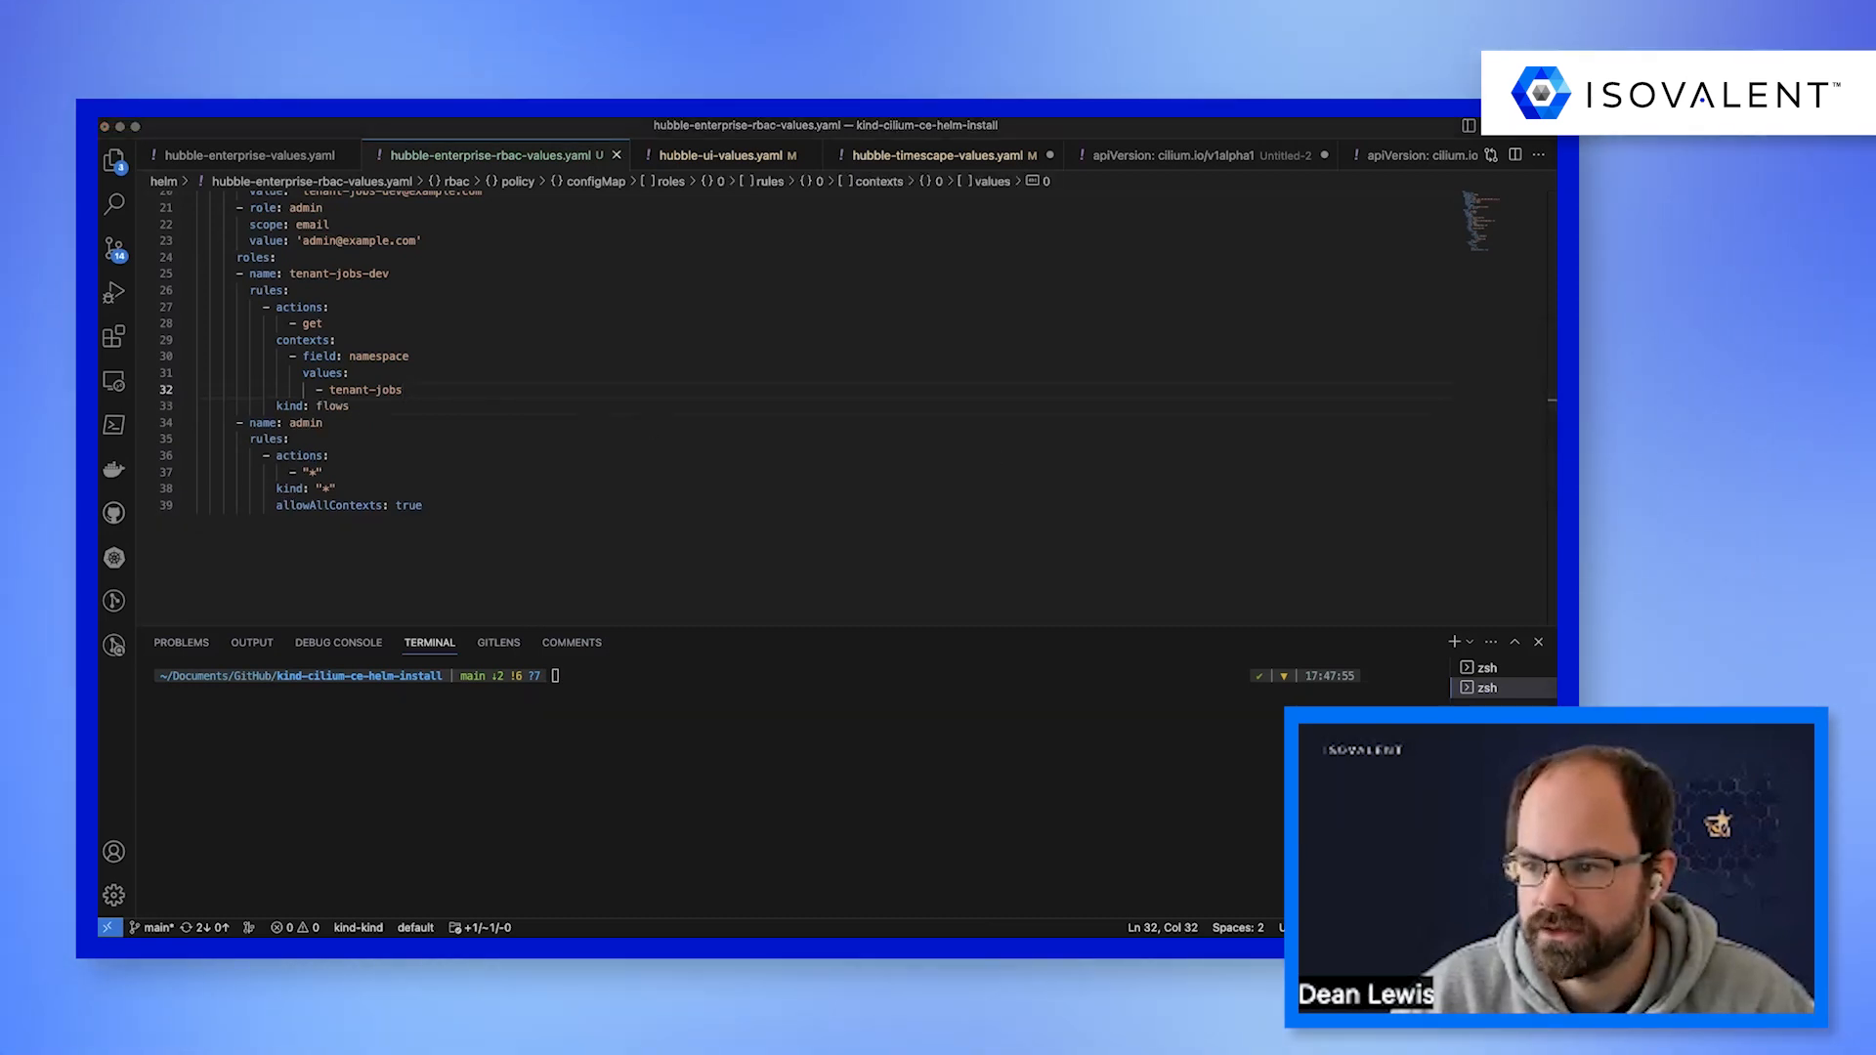
Run a Helm upgrade of hubble-enterprise in kube-system from hubble-enterprise-1.11.0.tgz, reusing existing values and applying helm/hubble-enterprise-rbac-values.yaml.
text(helm upgrade -n kube-system hubble-enterprise hubble-enterprise-1.11.0.tgz --reuse-values -f helm/hubble-enterprise-rbac-values.yaml)
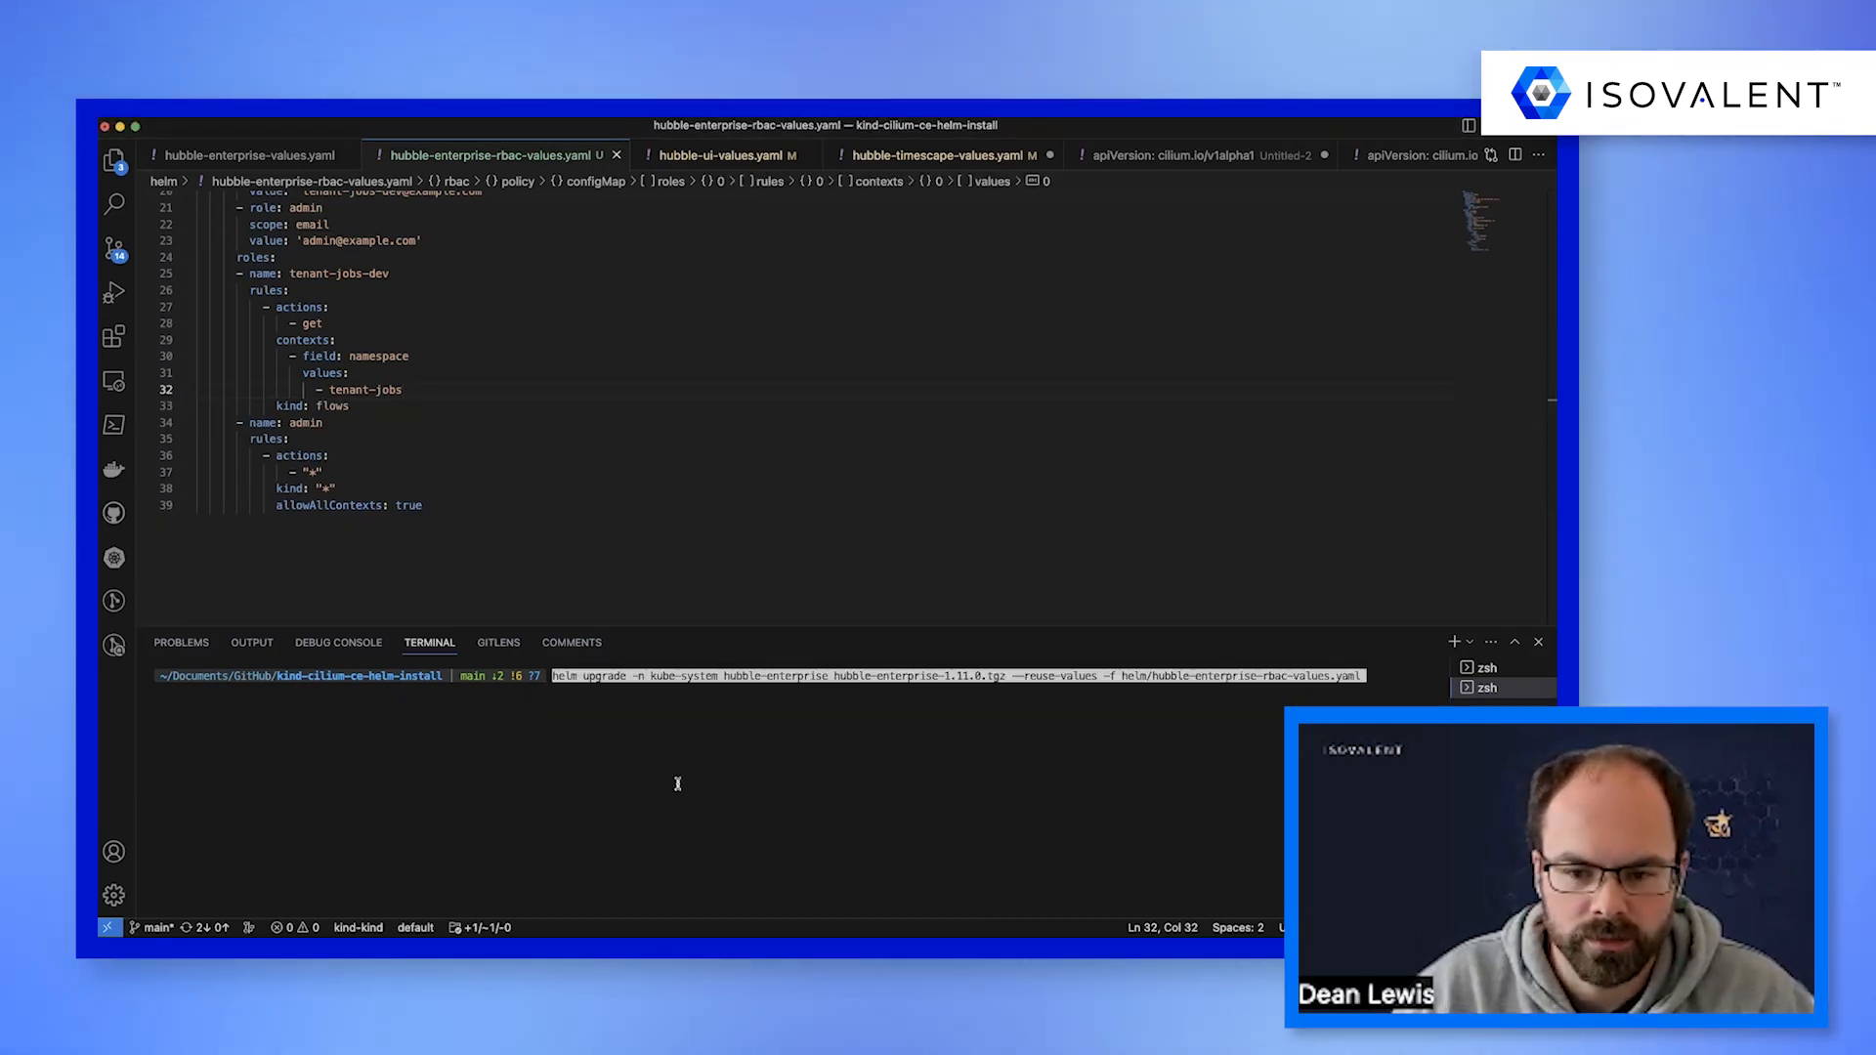
key(Return)
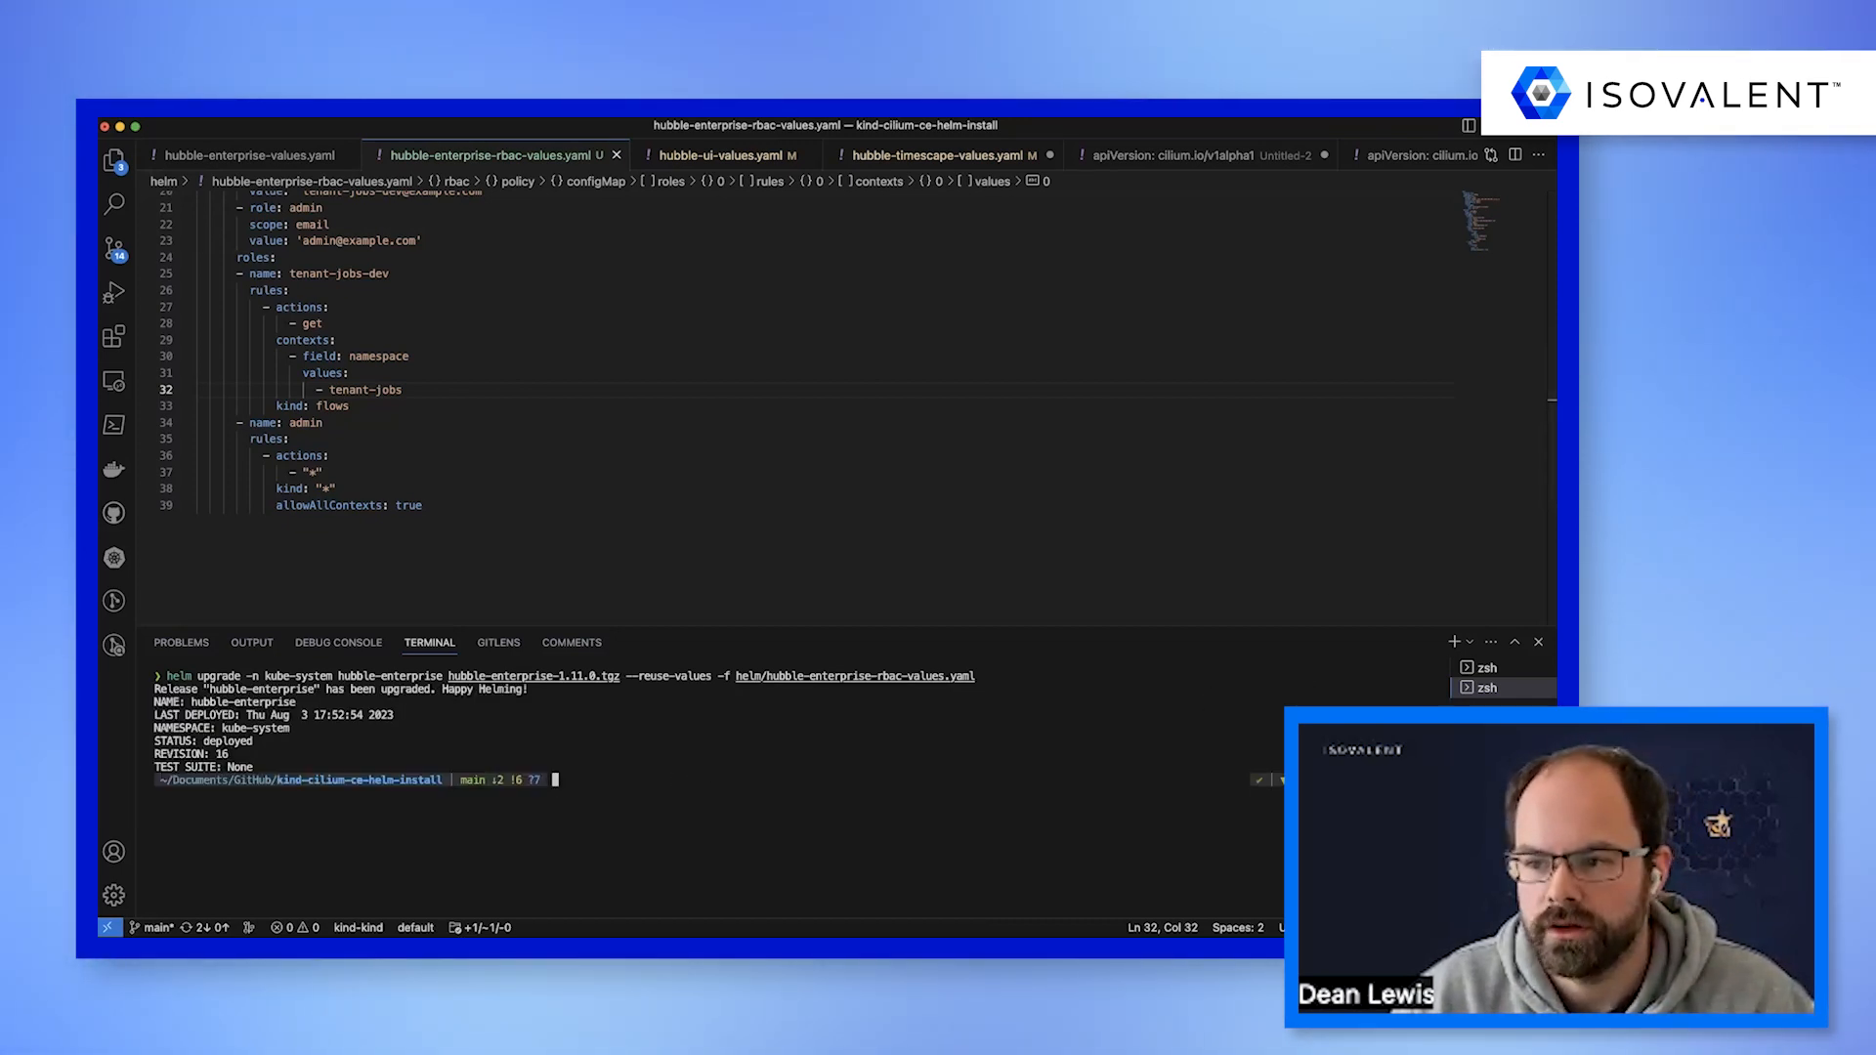
Print the hubble-rbac-policy config map's data from kube-system as JSON with kubectl and jq, and examine the policy's roles and bindings.
key(super+Tab)
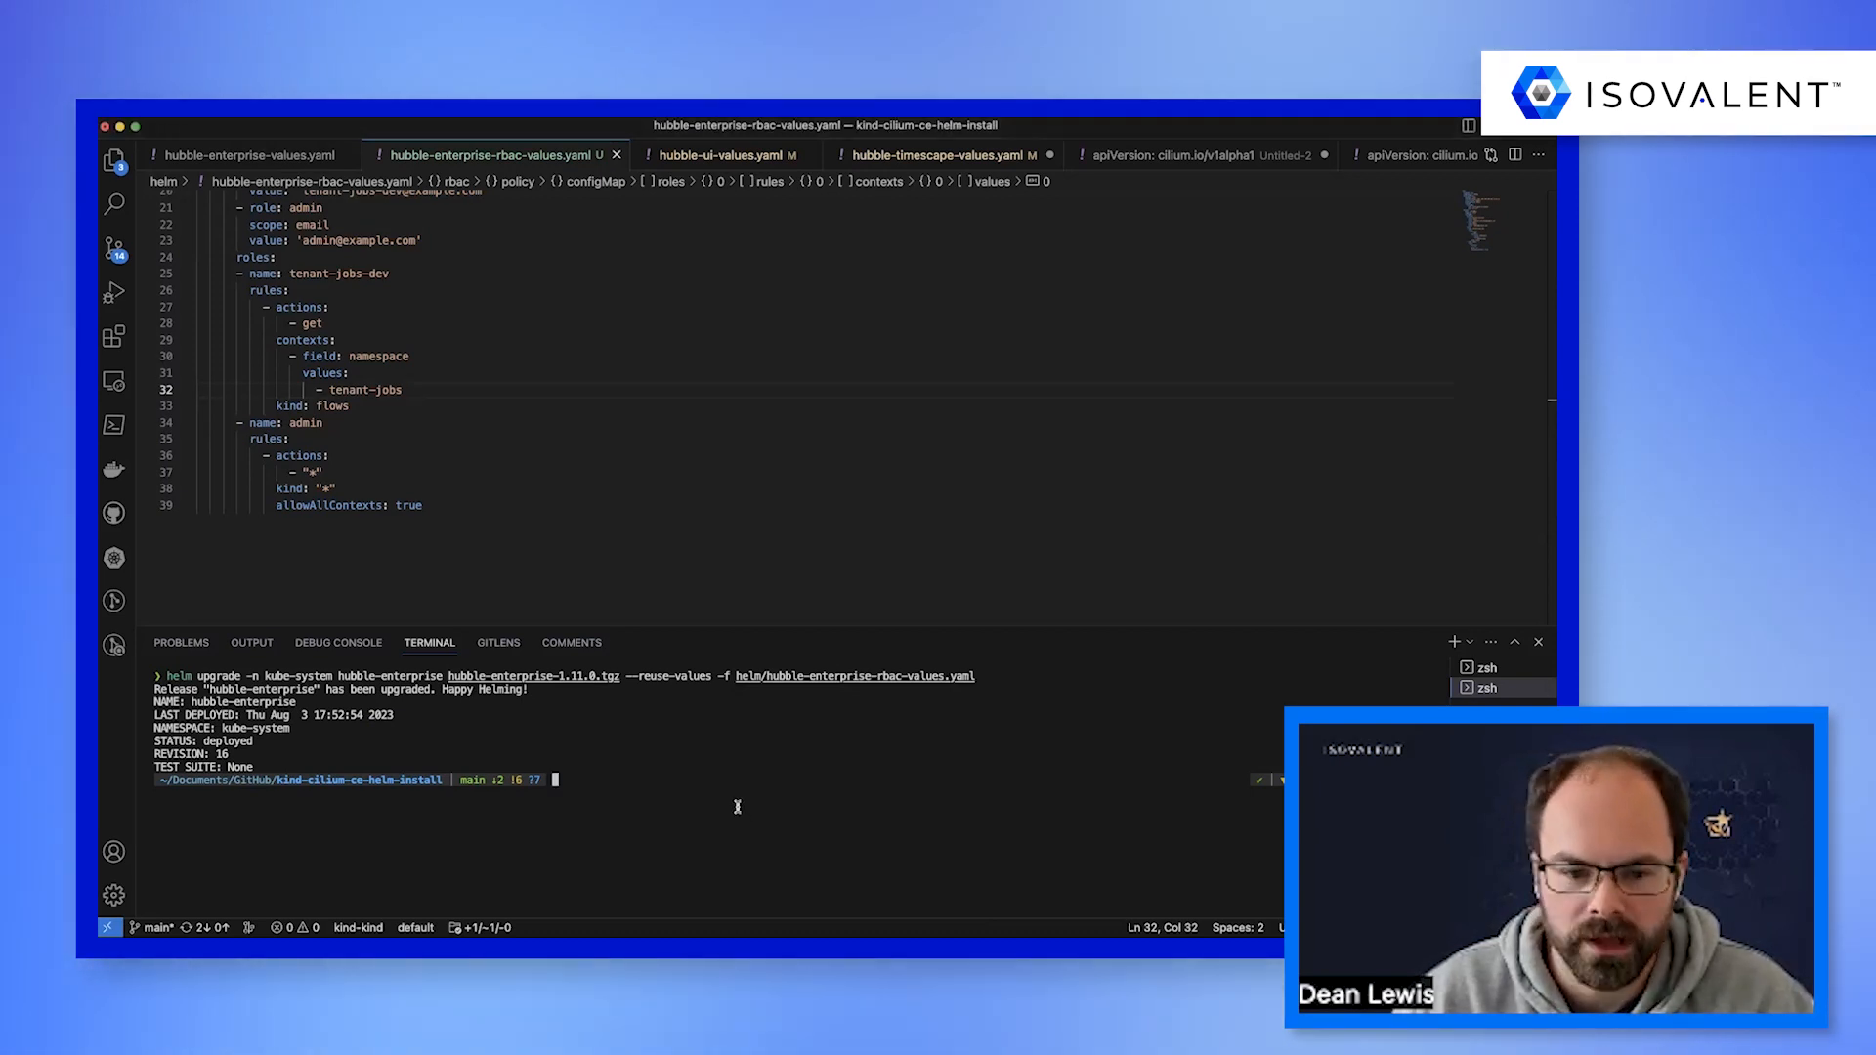
text(kubectl get cm -n kube-system hubble-rbac-policy -o json | jq .data)
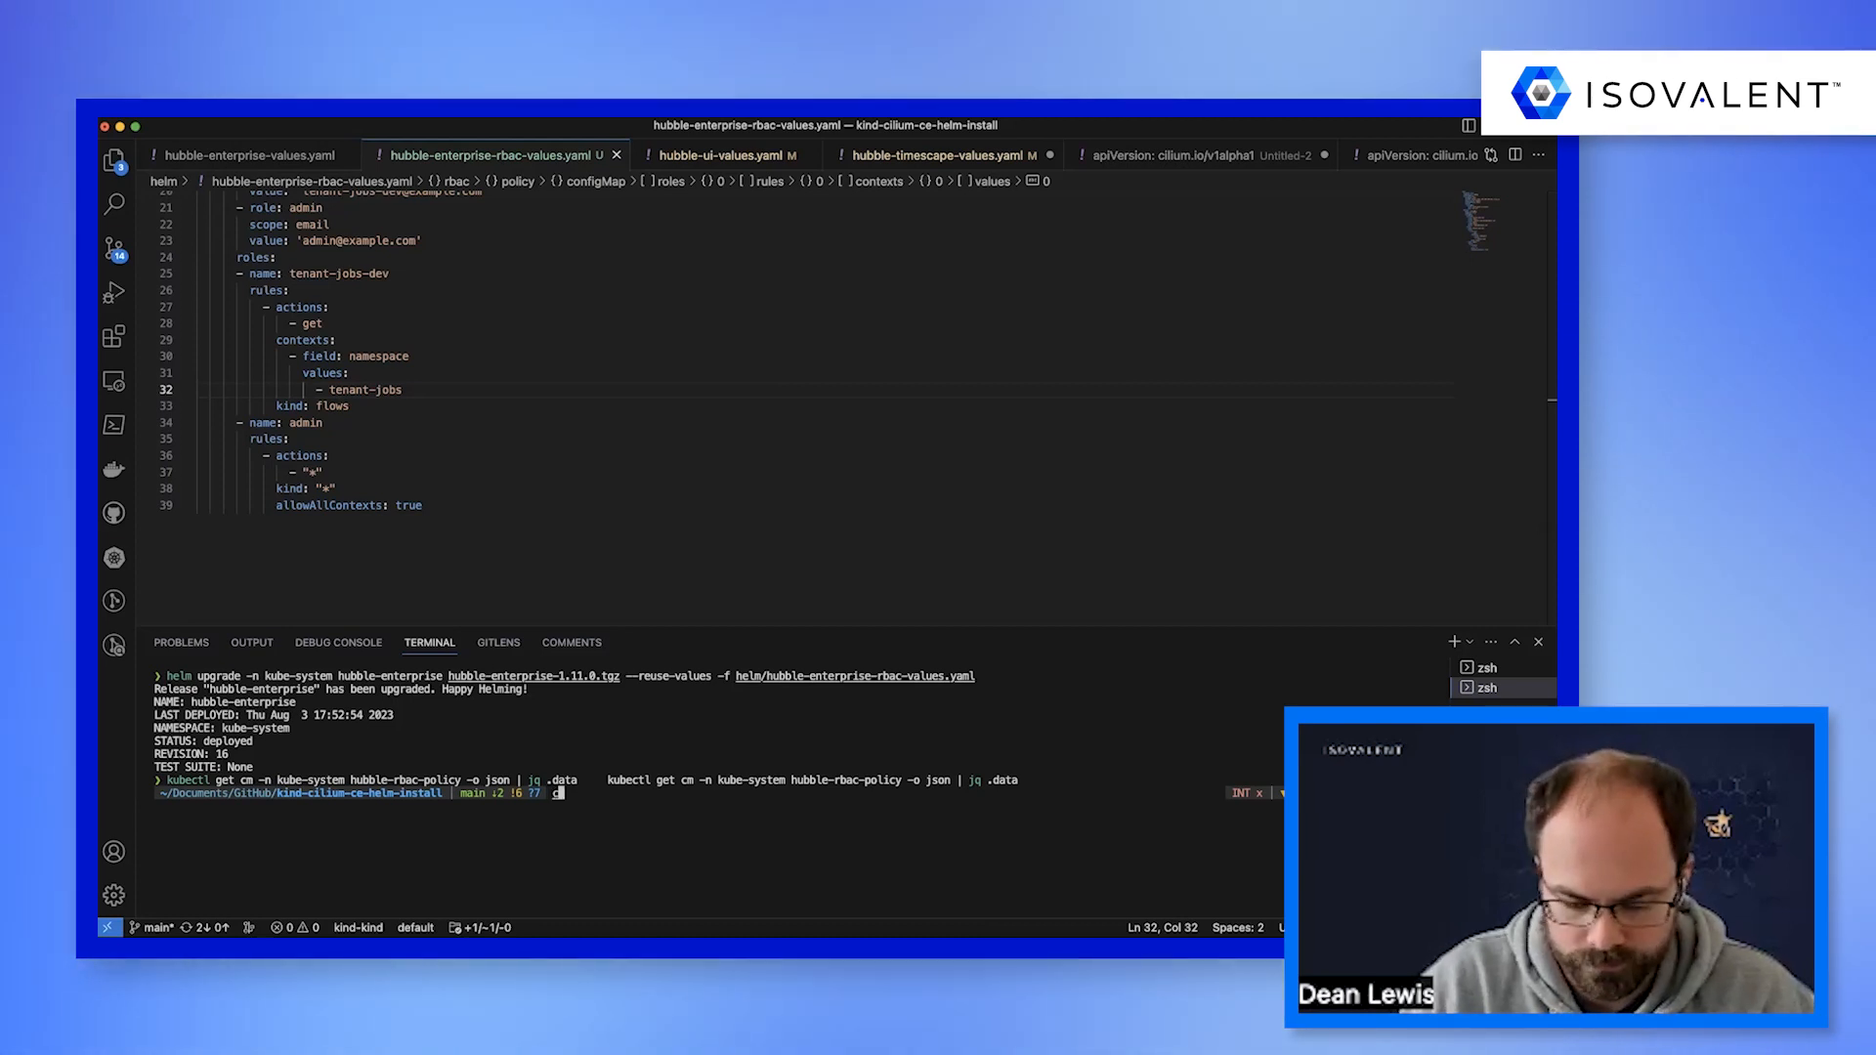
text(lear)
key(Return)
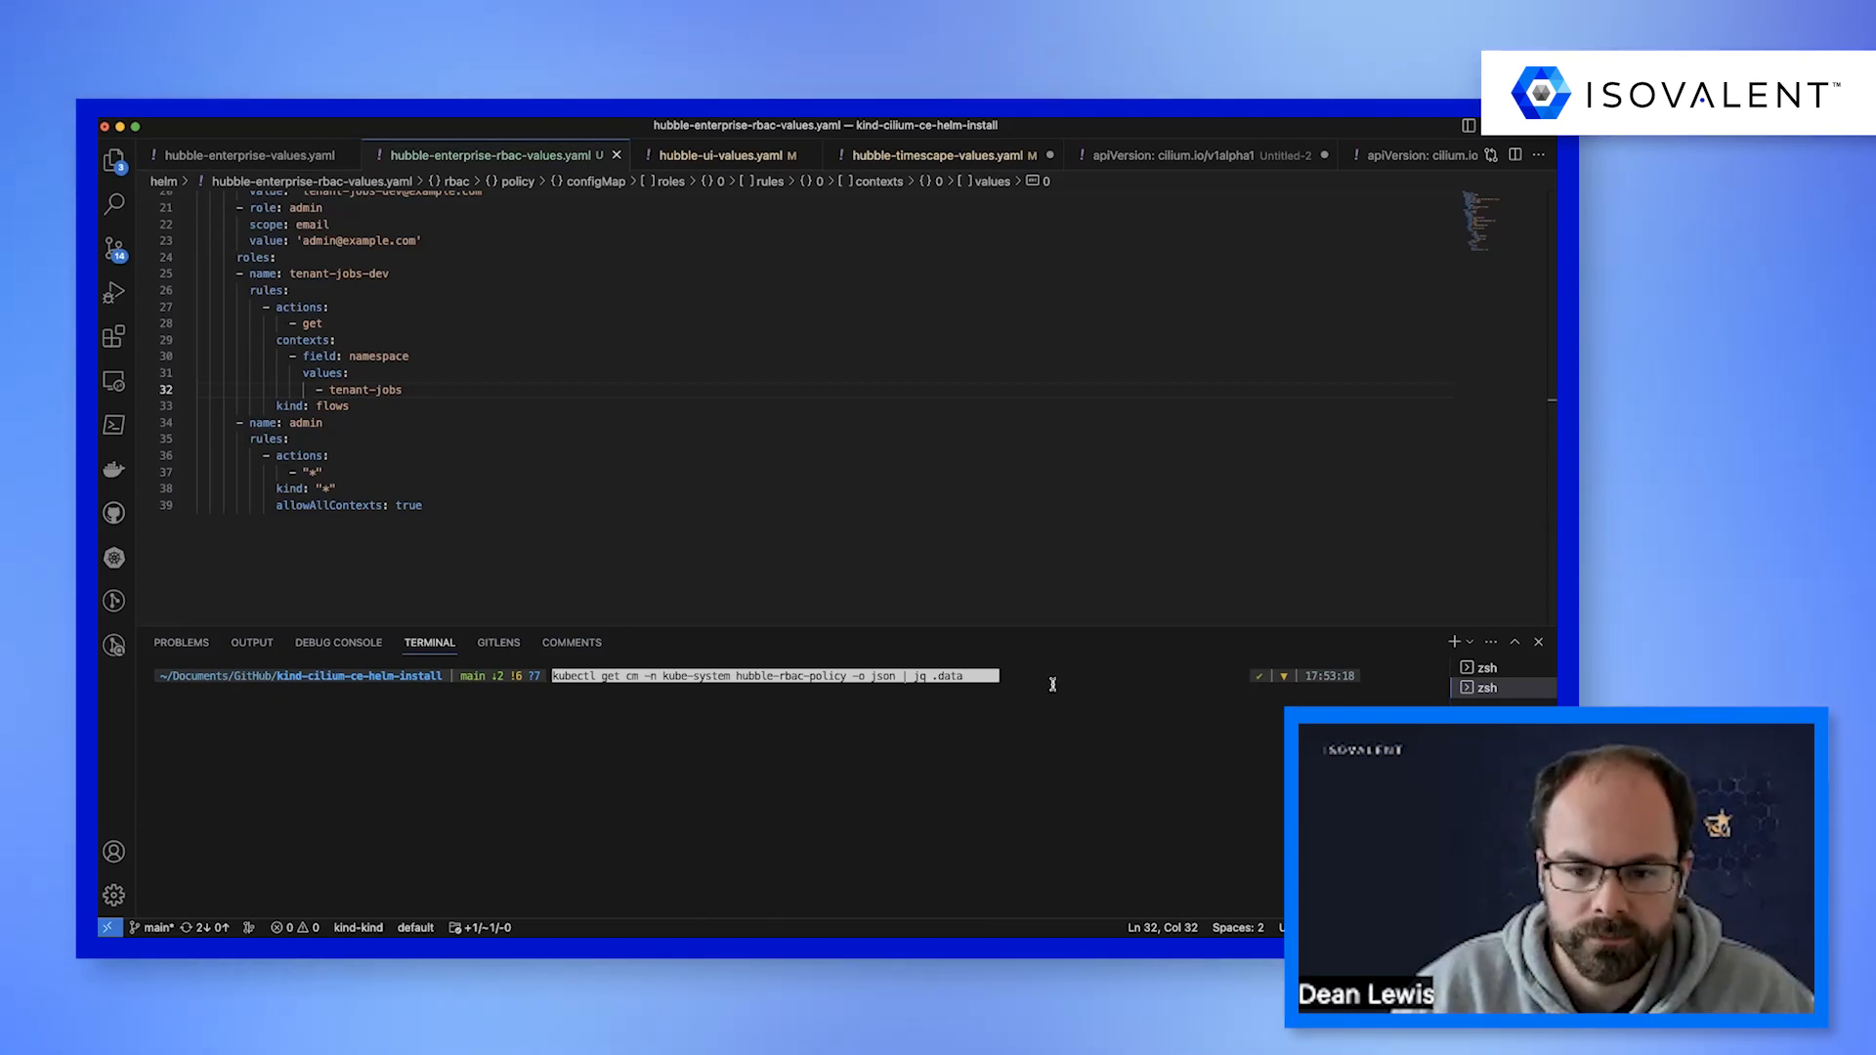
key(Return)
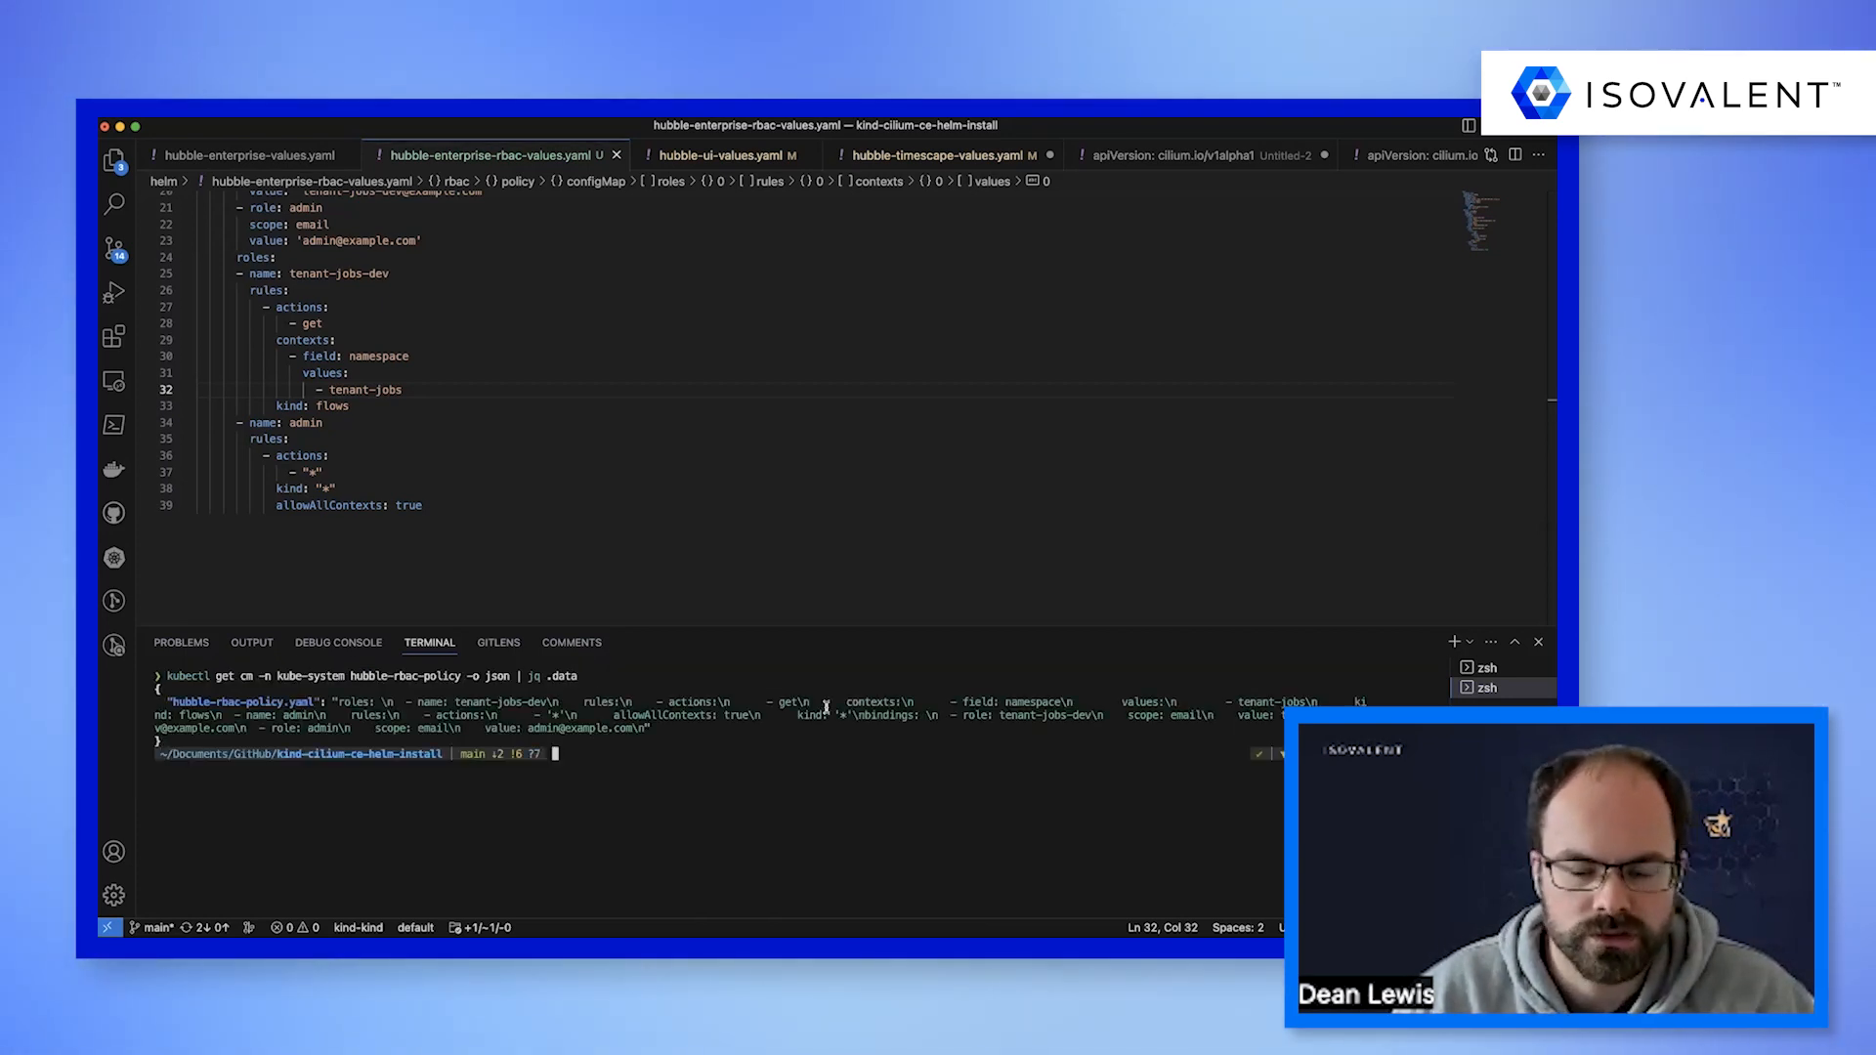
drag(172, 702, 316, 702)
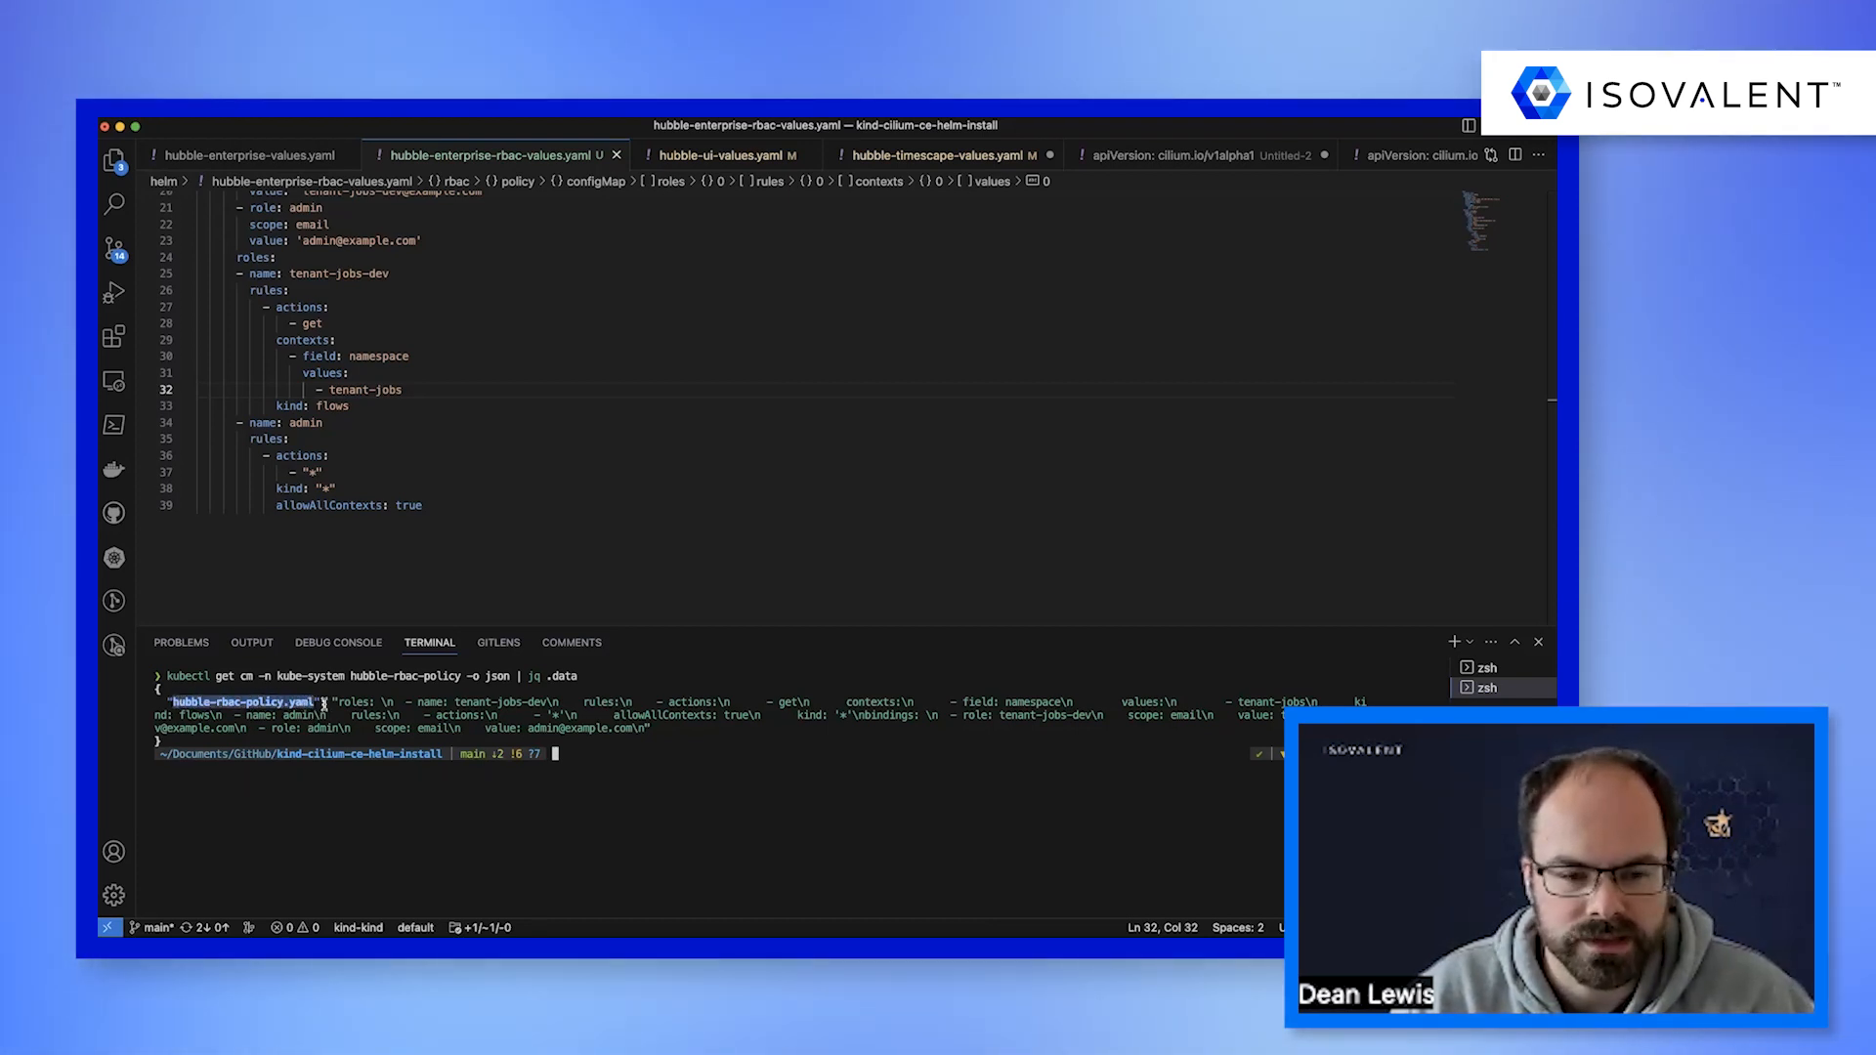
drag(385, 702, 644, 728)
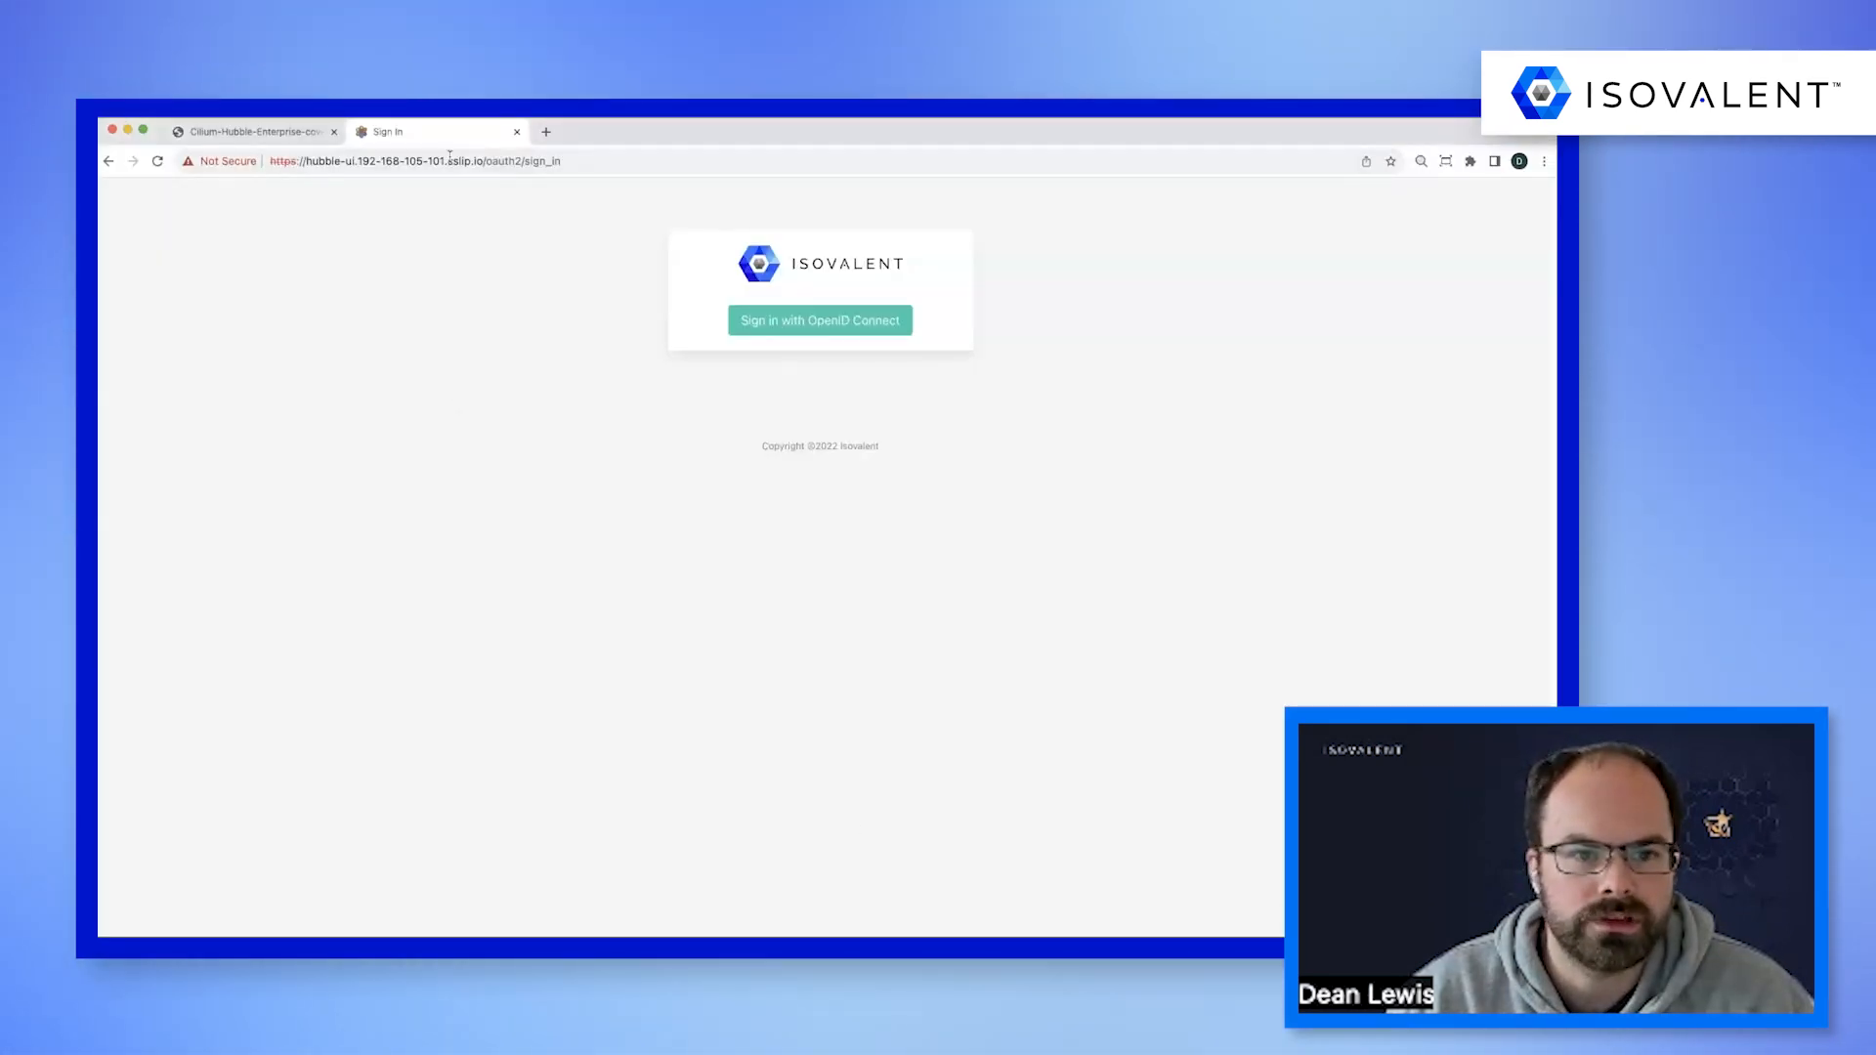
click(455, 160)
click(486, 161)
key(BackSpace)
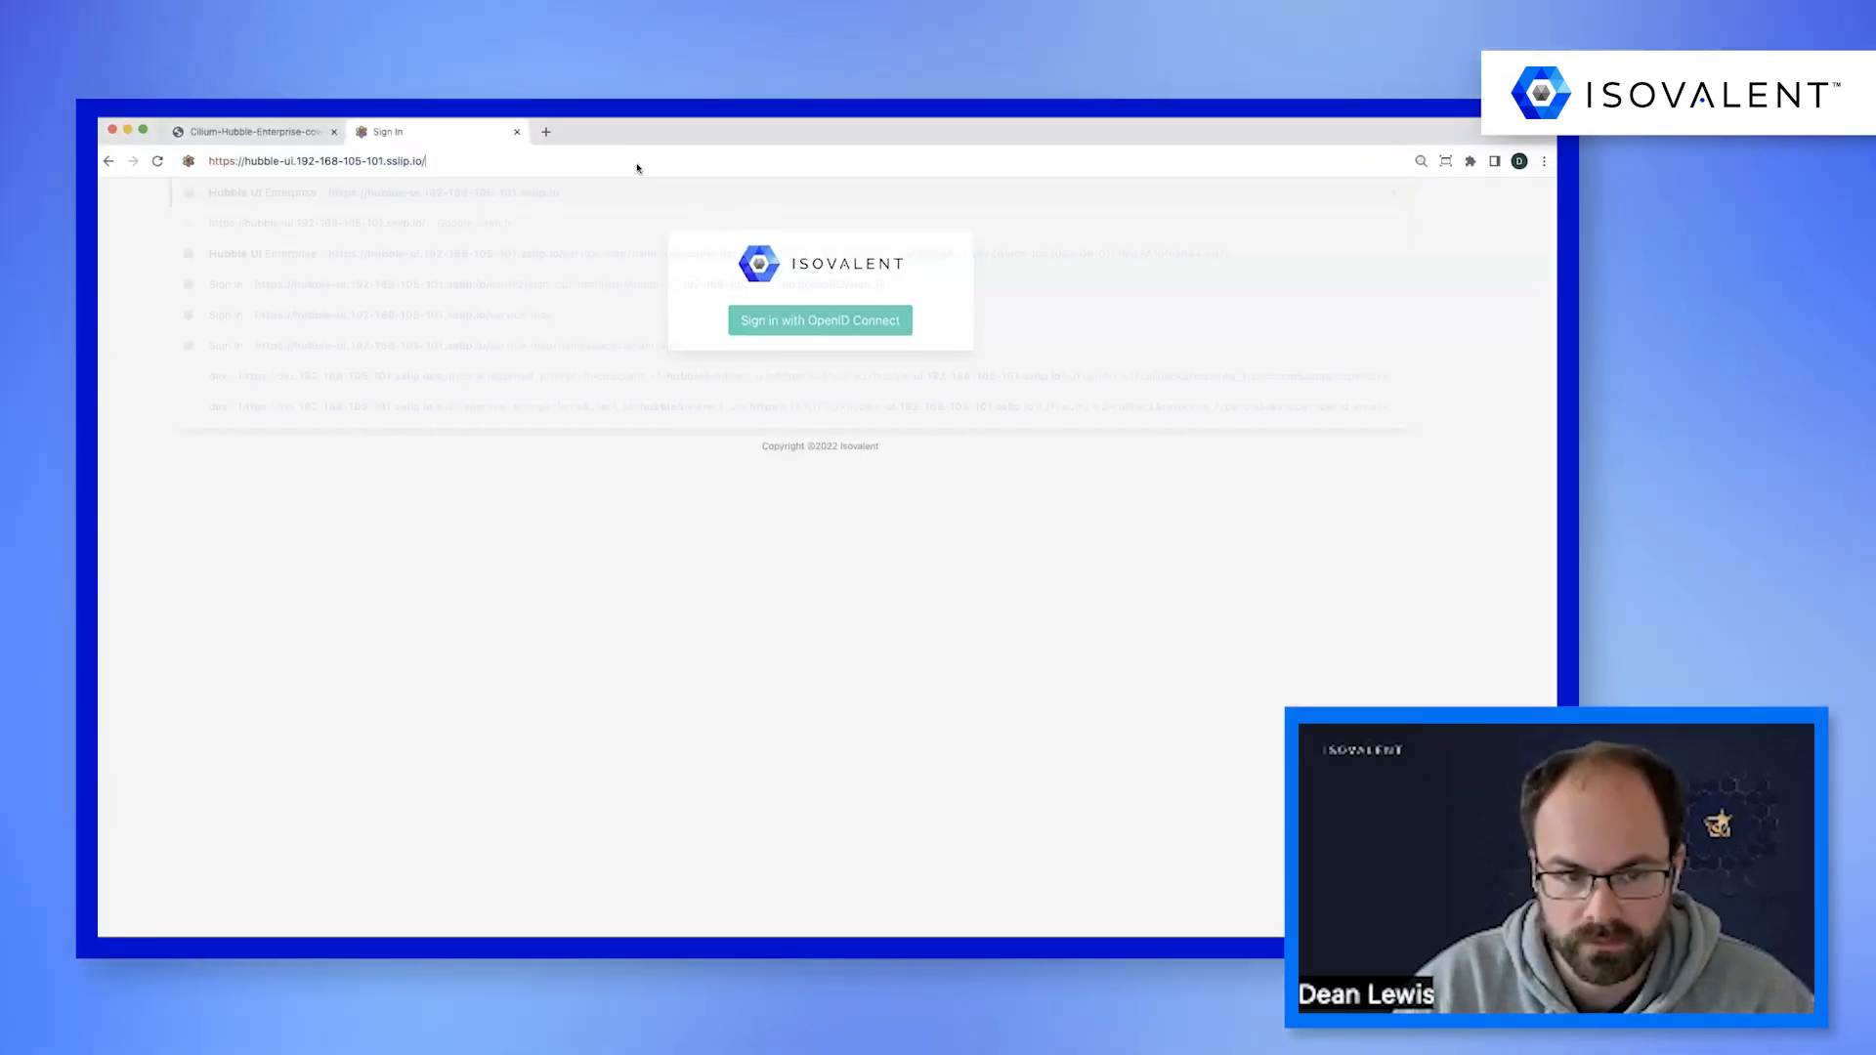
key(Return)
click(877, 325)
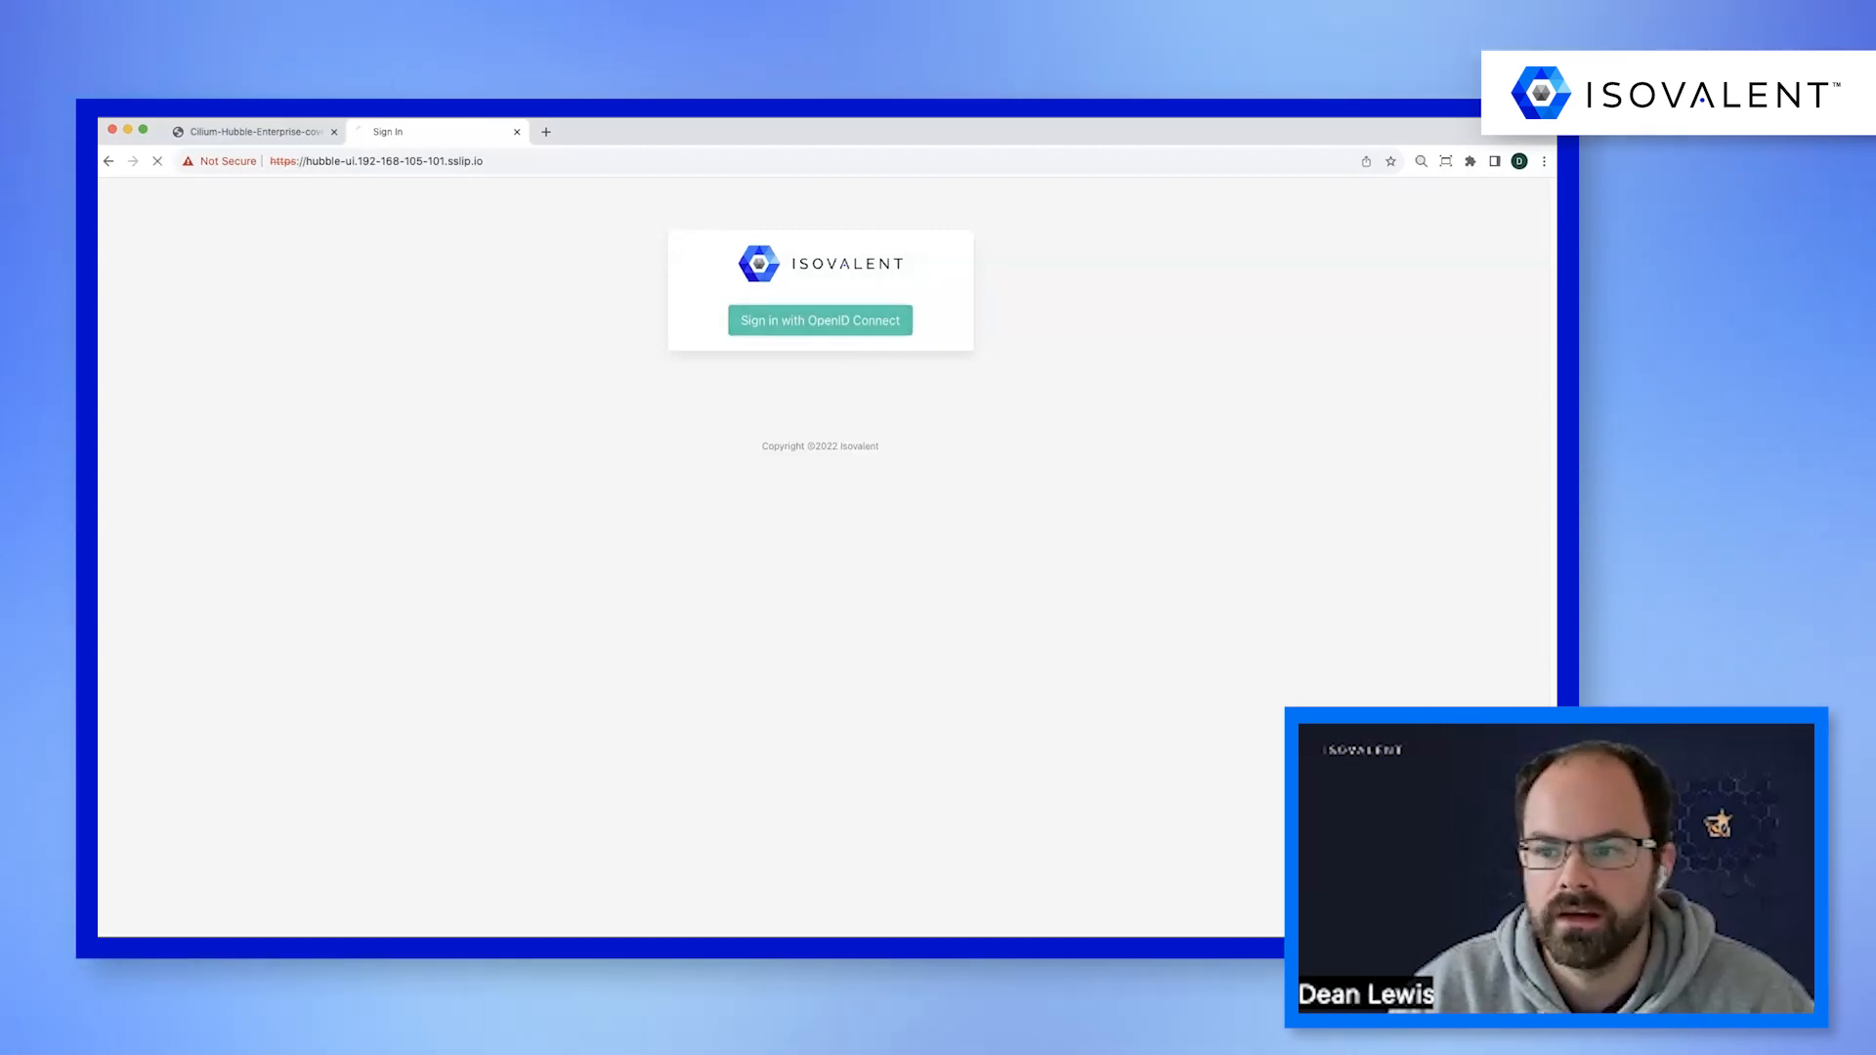
Log in to the Hubble UI through Dex with the tenant developer's e-mail address and account password.
click(780, 331)
text(tenant)
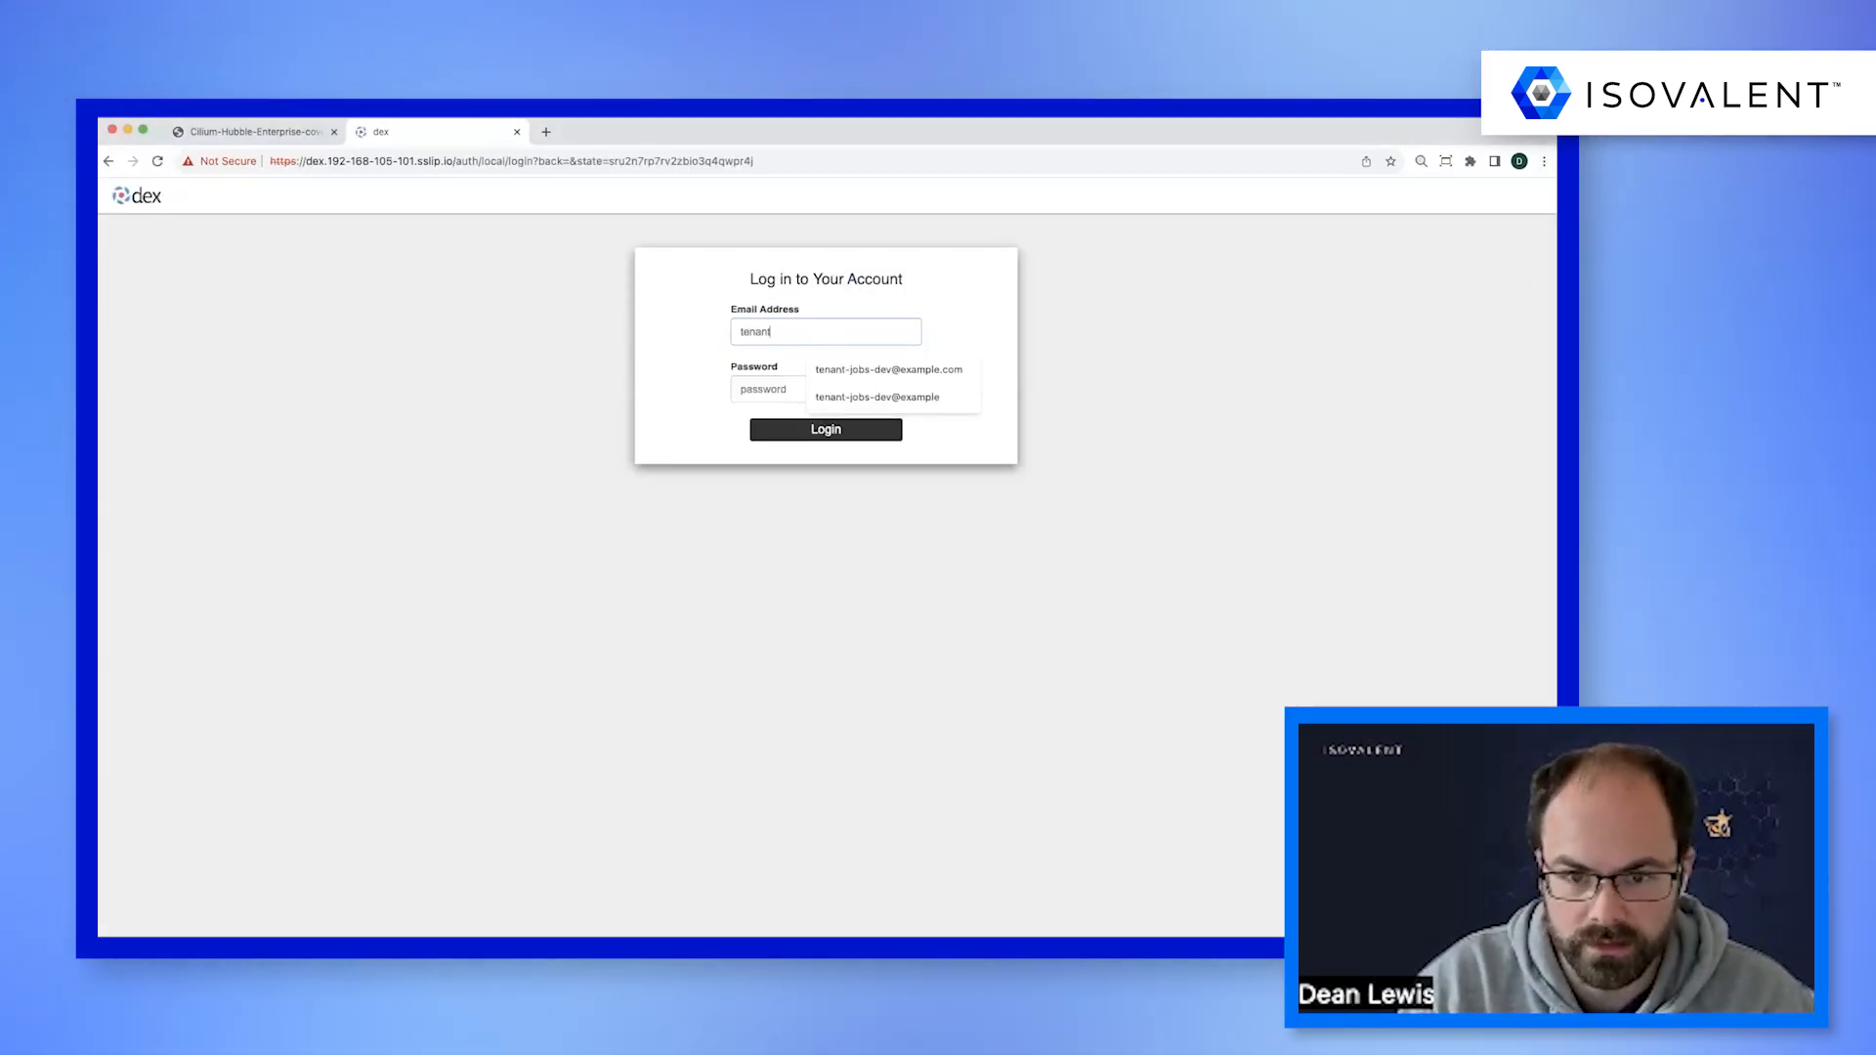
key(Down)
key(Tab)
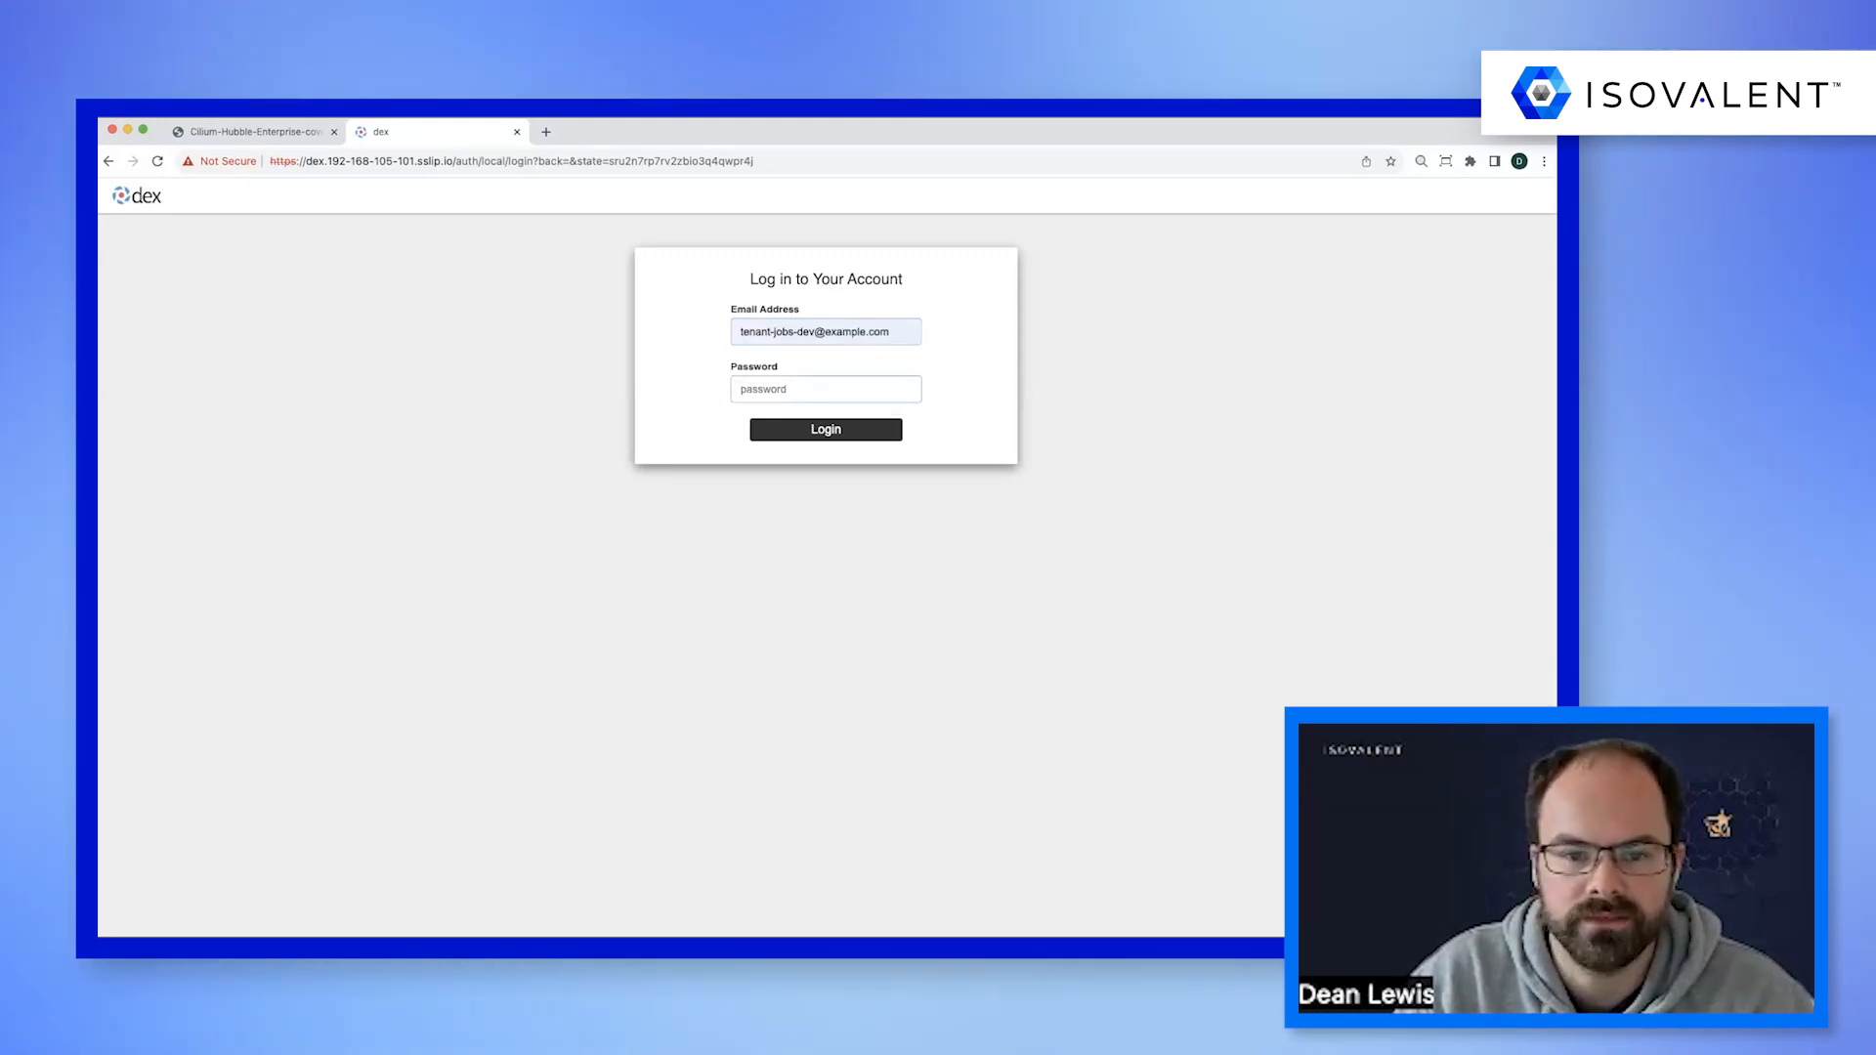
key(super+v)
key(Return)
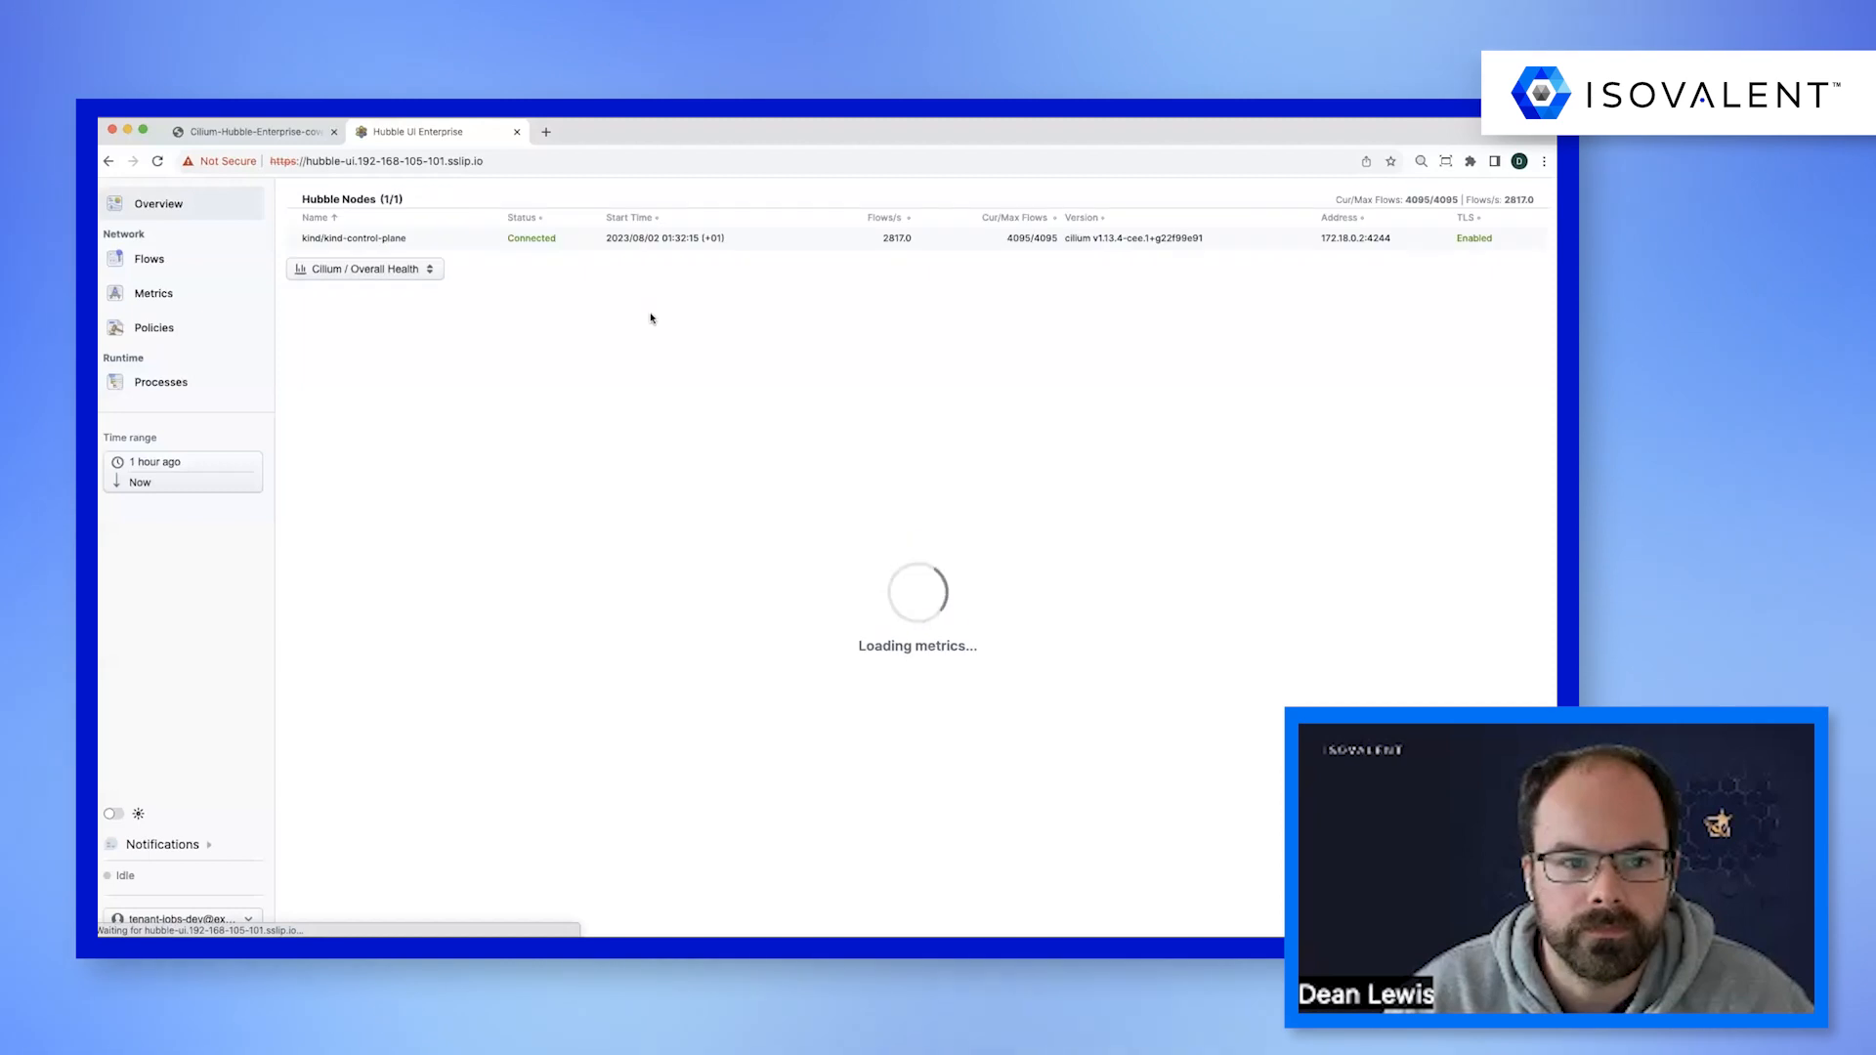
Open the network flows and select the tenant-jobs namespace to view its service map.
click(192, 261)
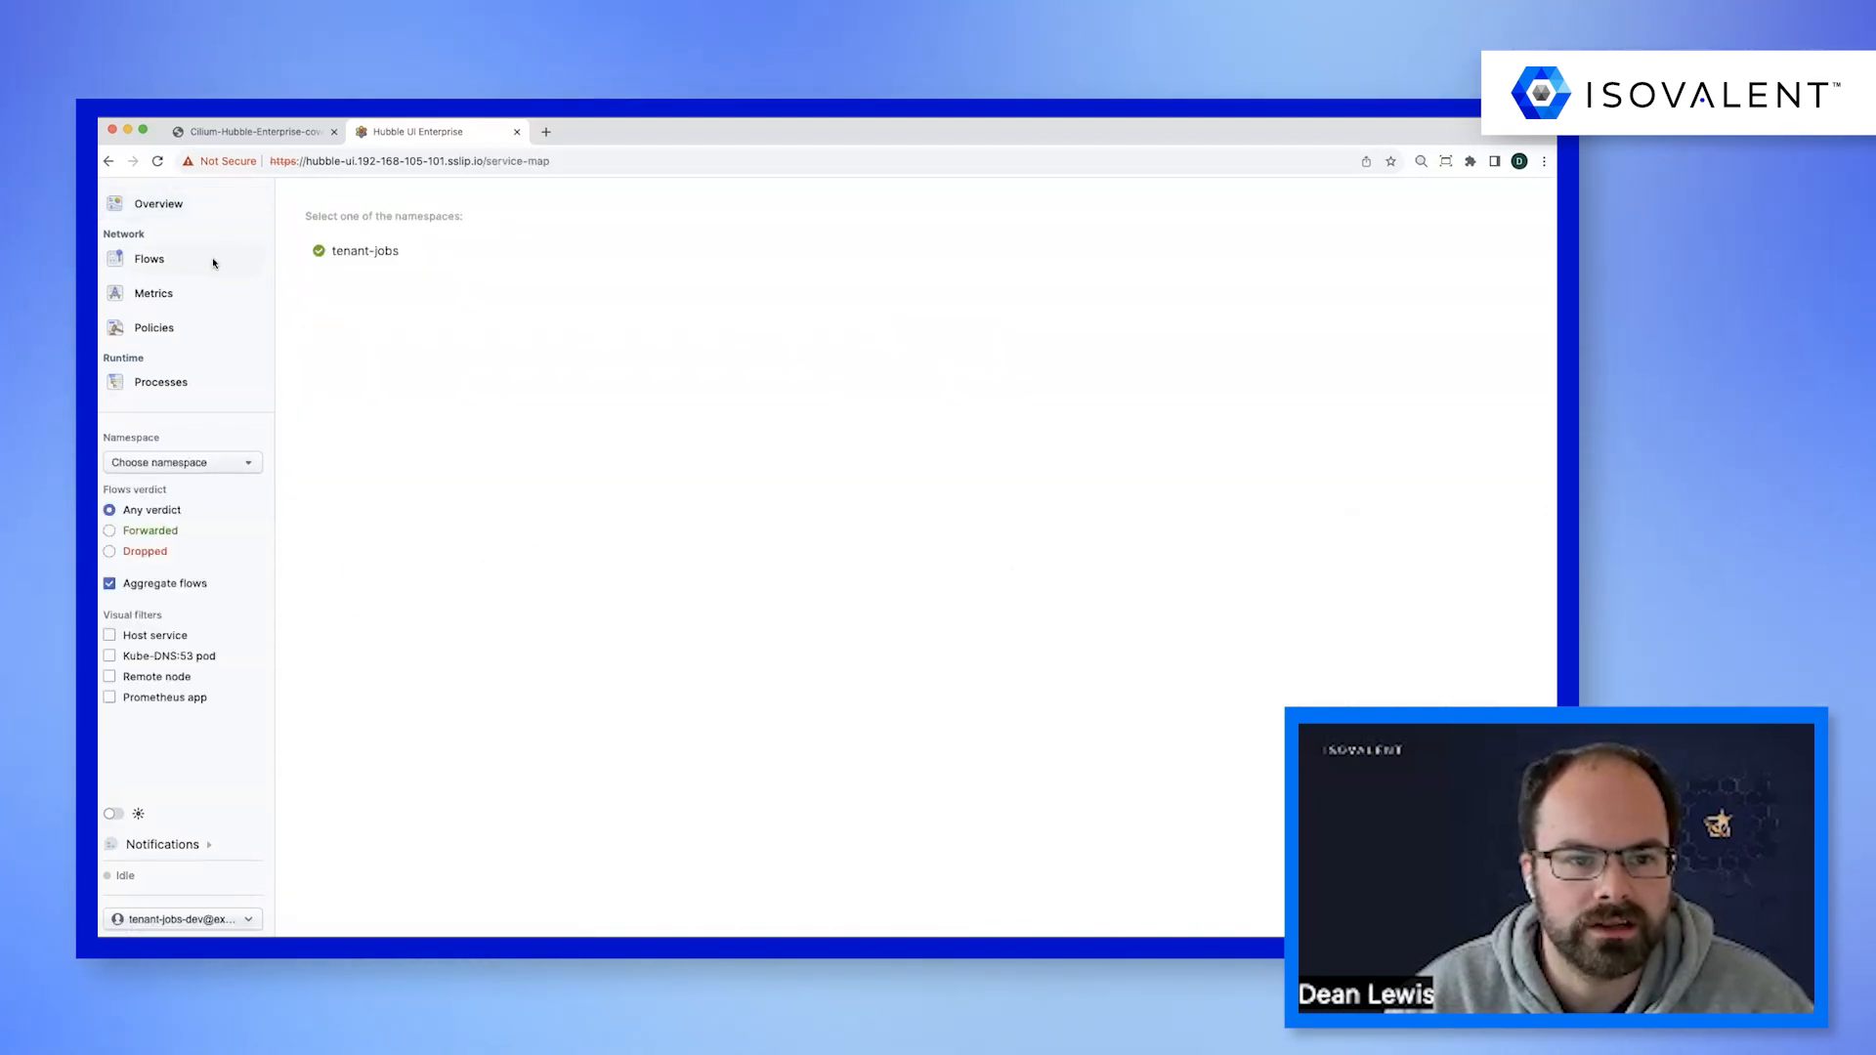
click(370, 252)
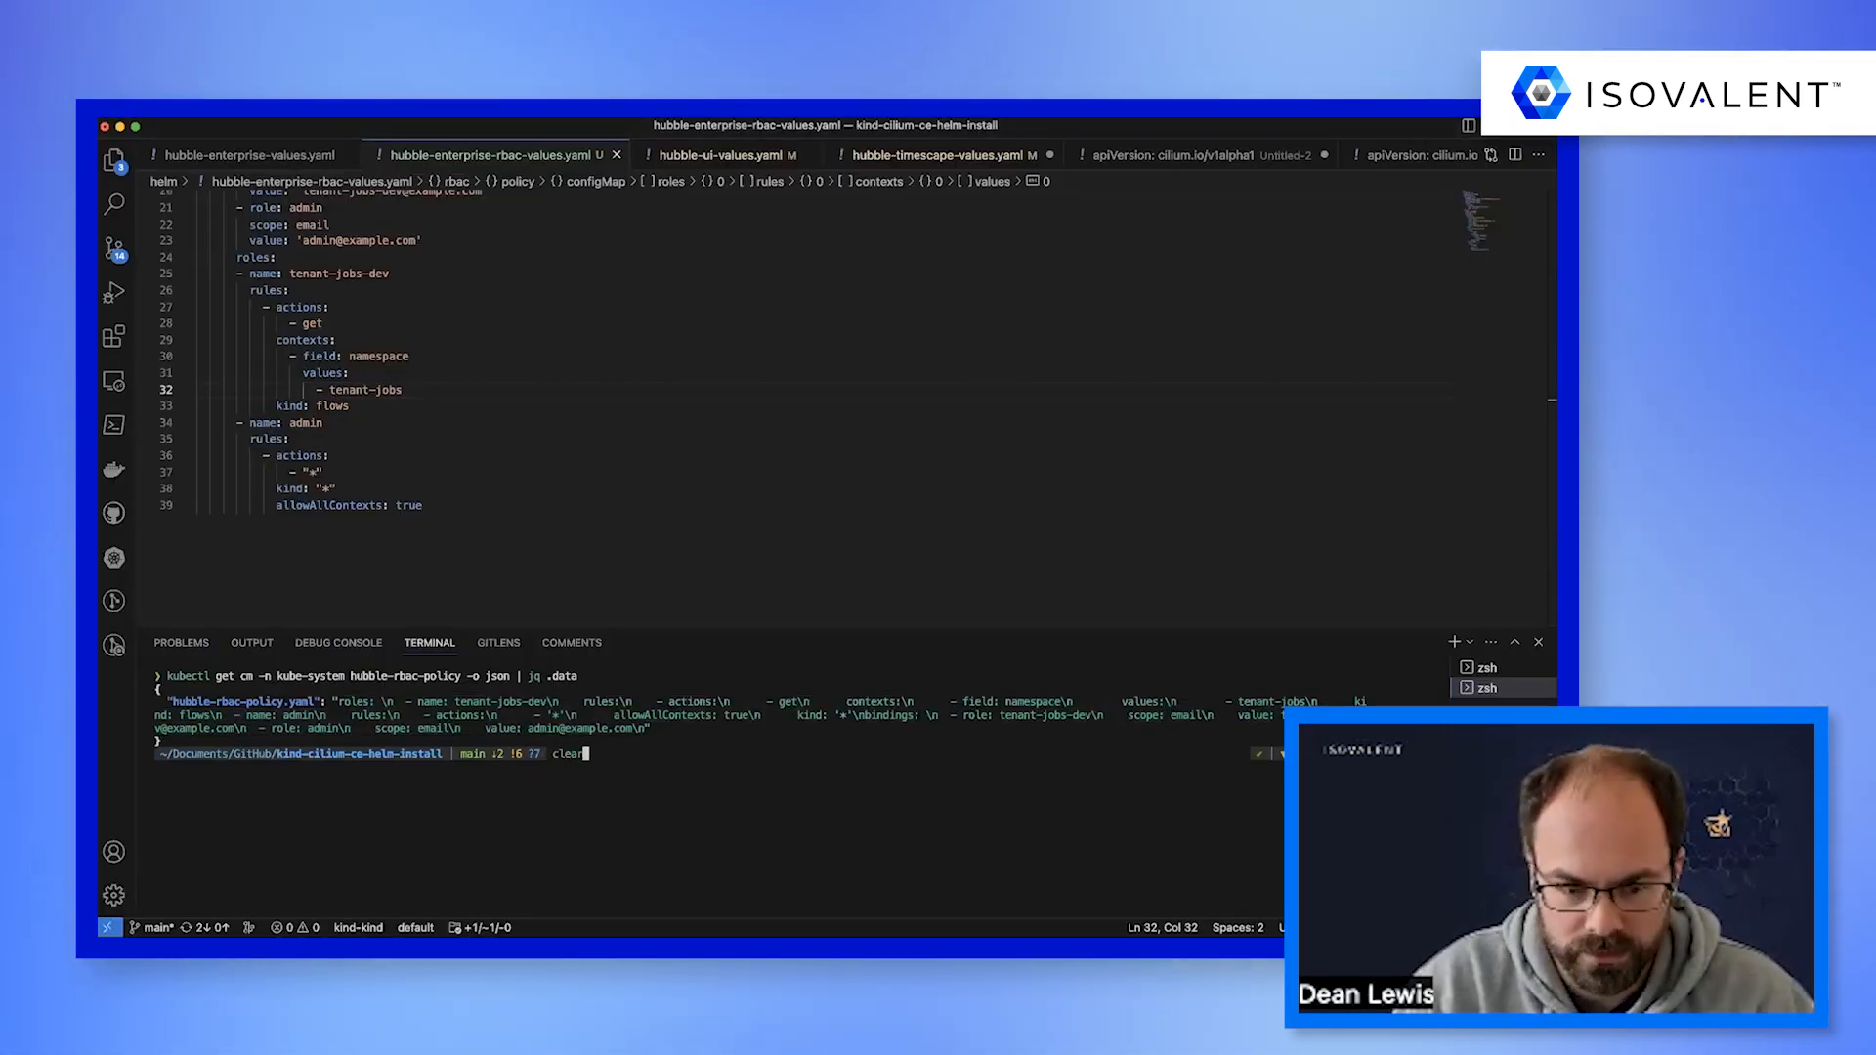
In an enlarged, cleared VS Code terminal, run hubble login with issuer CA ca-cert.pem, client ID hubble, its client secret, the Dex issuer and email scope.
key(ctrl+l)
drag(768, 626, 788, 322)
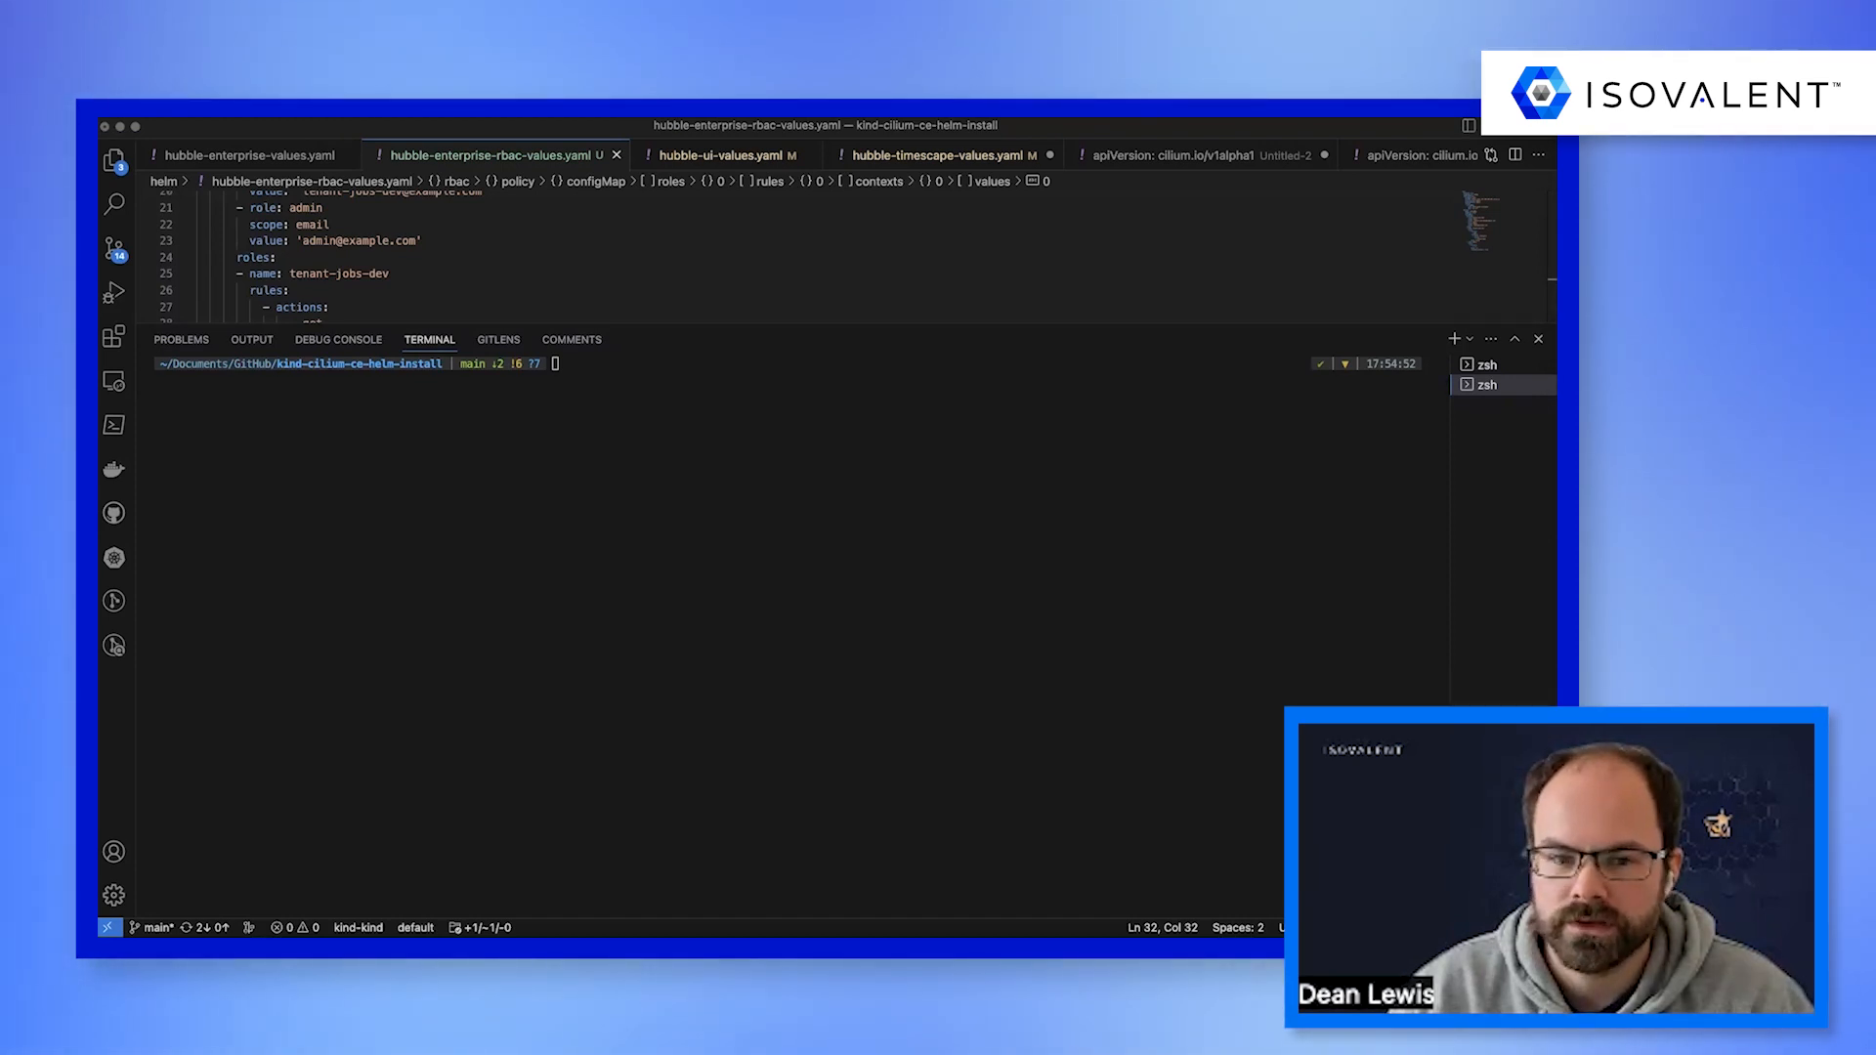
text(hubble login \   --issuer-ca ca-cert.pem \   --client-id hubble \   --client-secret hubble-secret \   --issuer https://dex.192-168-105-101.sslip.io \   --scopes email)
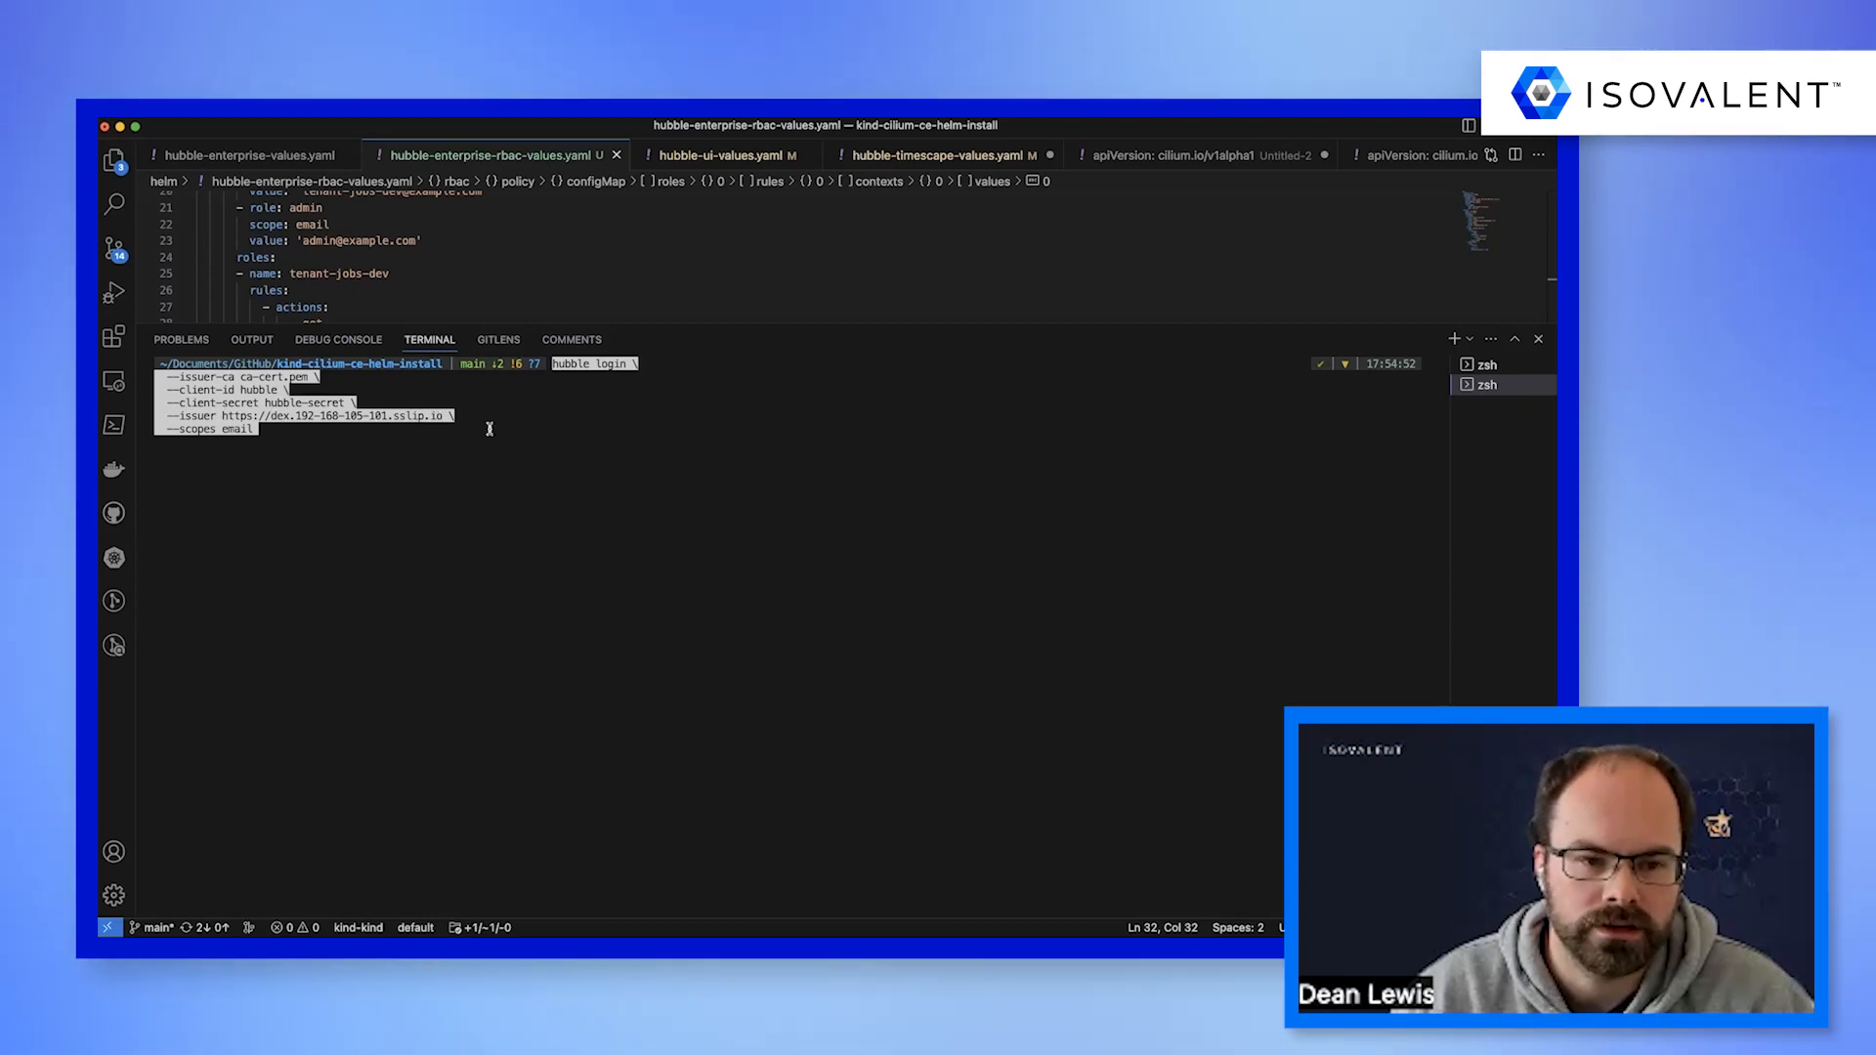
key(Return)
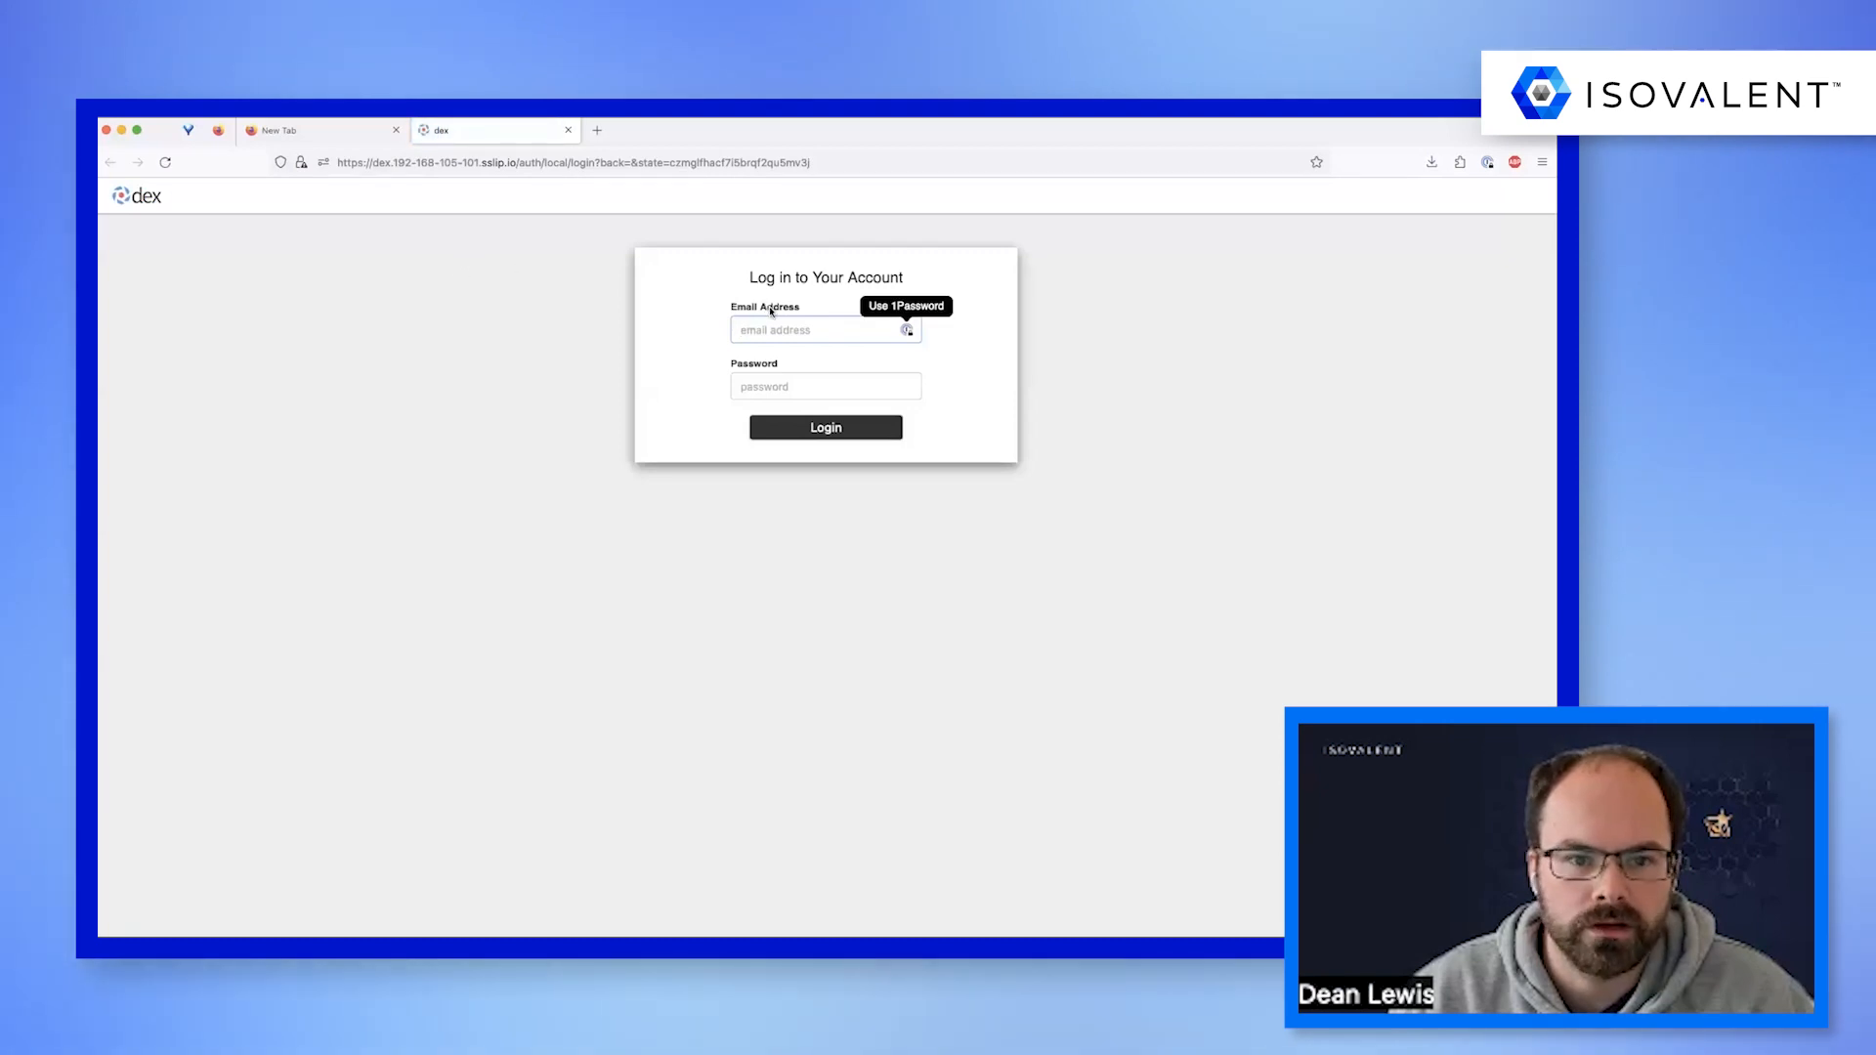
Check the Dex login page's address and complete the CLI login with the tenant developer's e-mail address and password.
click(371, 163)
click(340, 162)
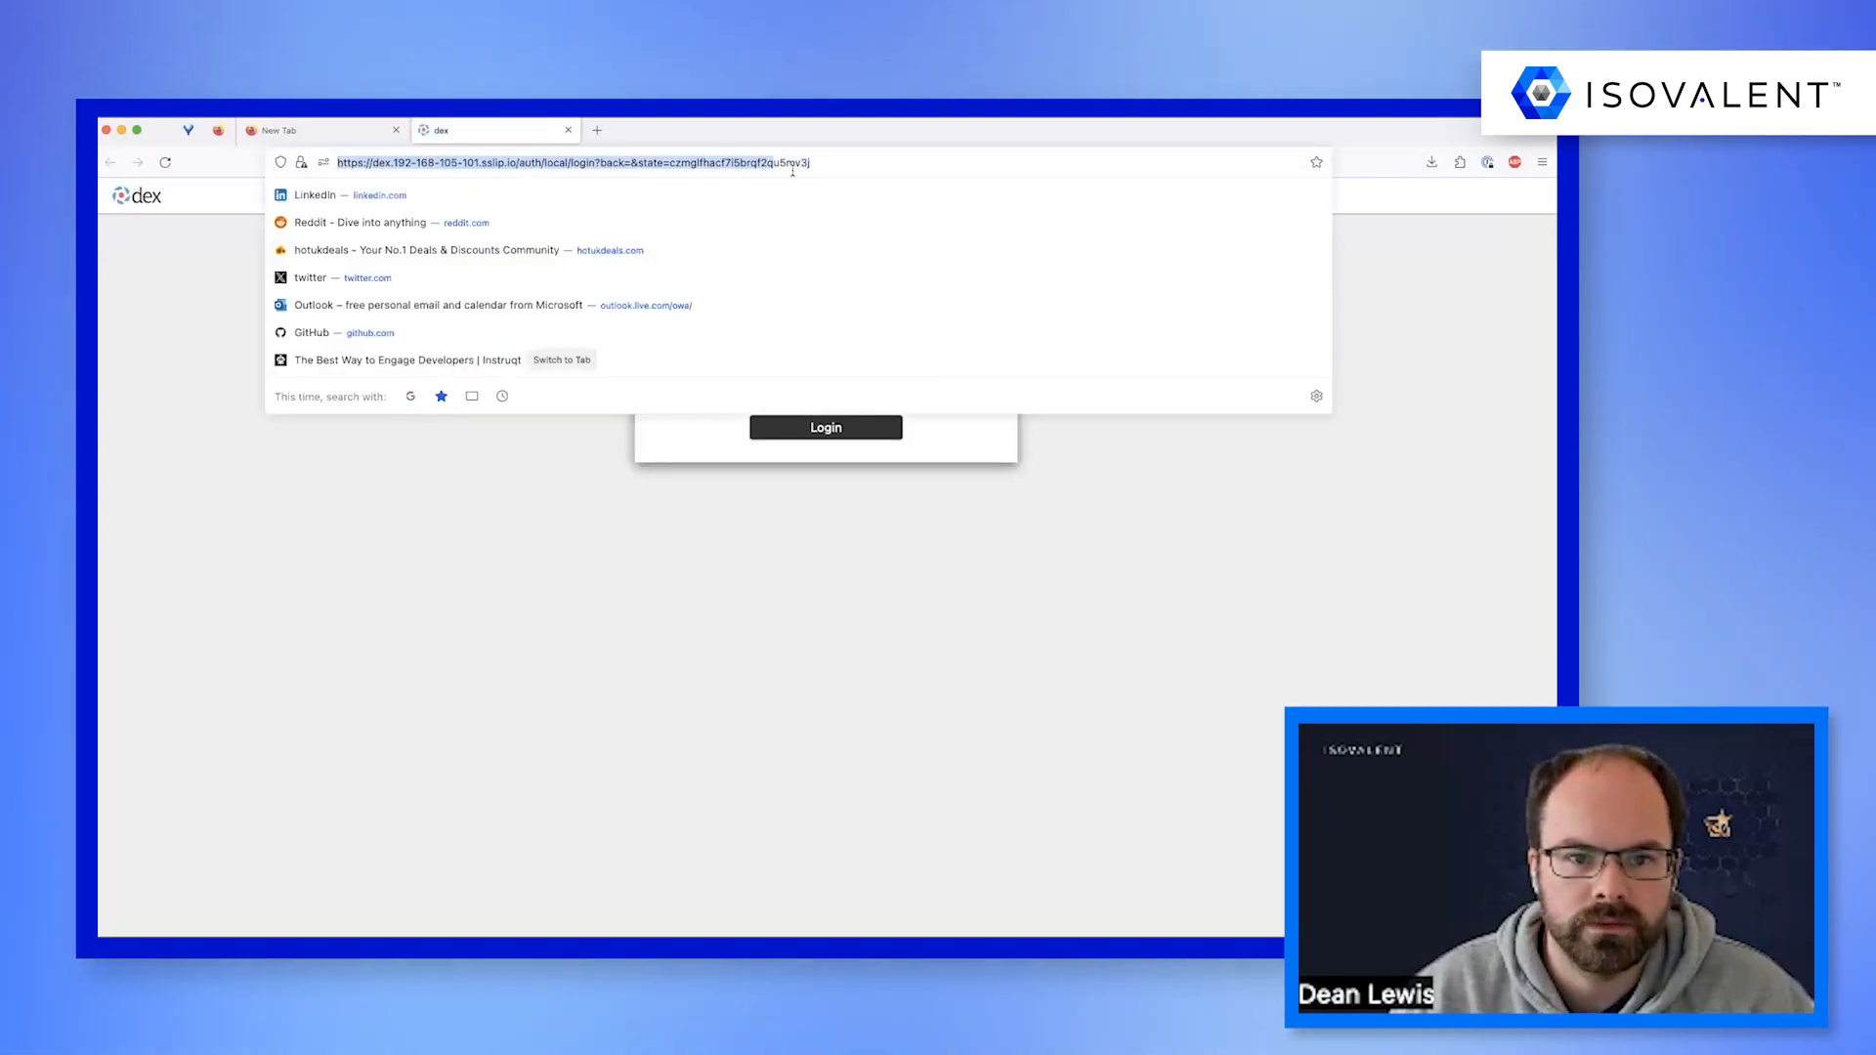
drag(781, 171, 813, 171)
click(683, 440)
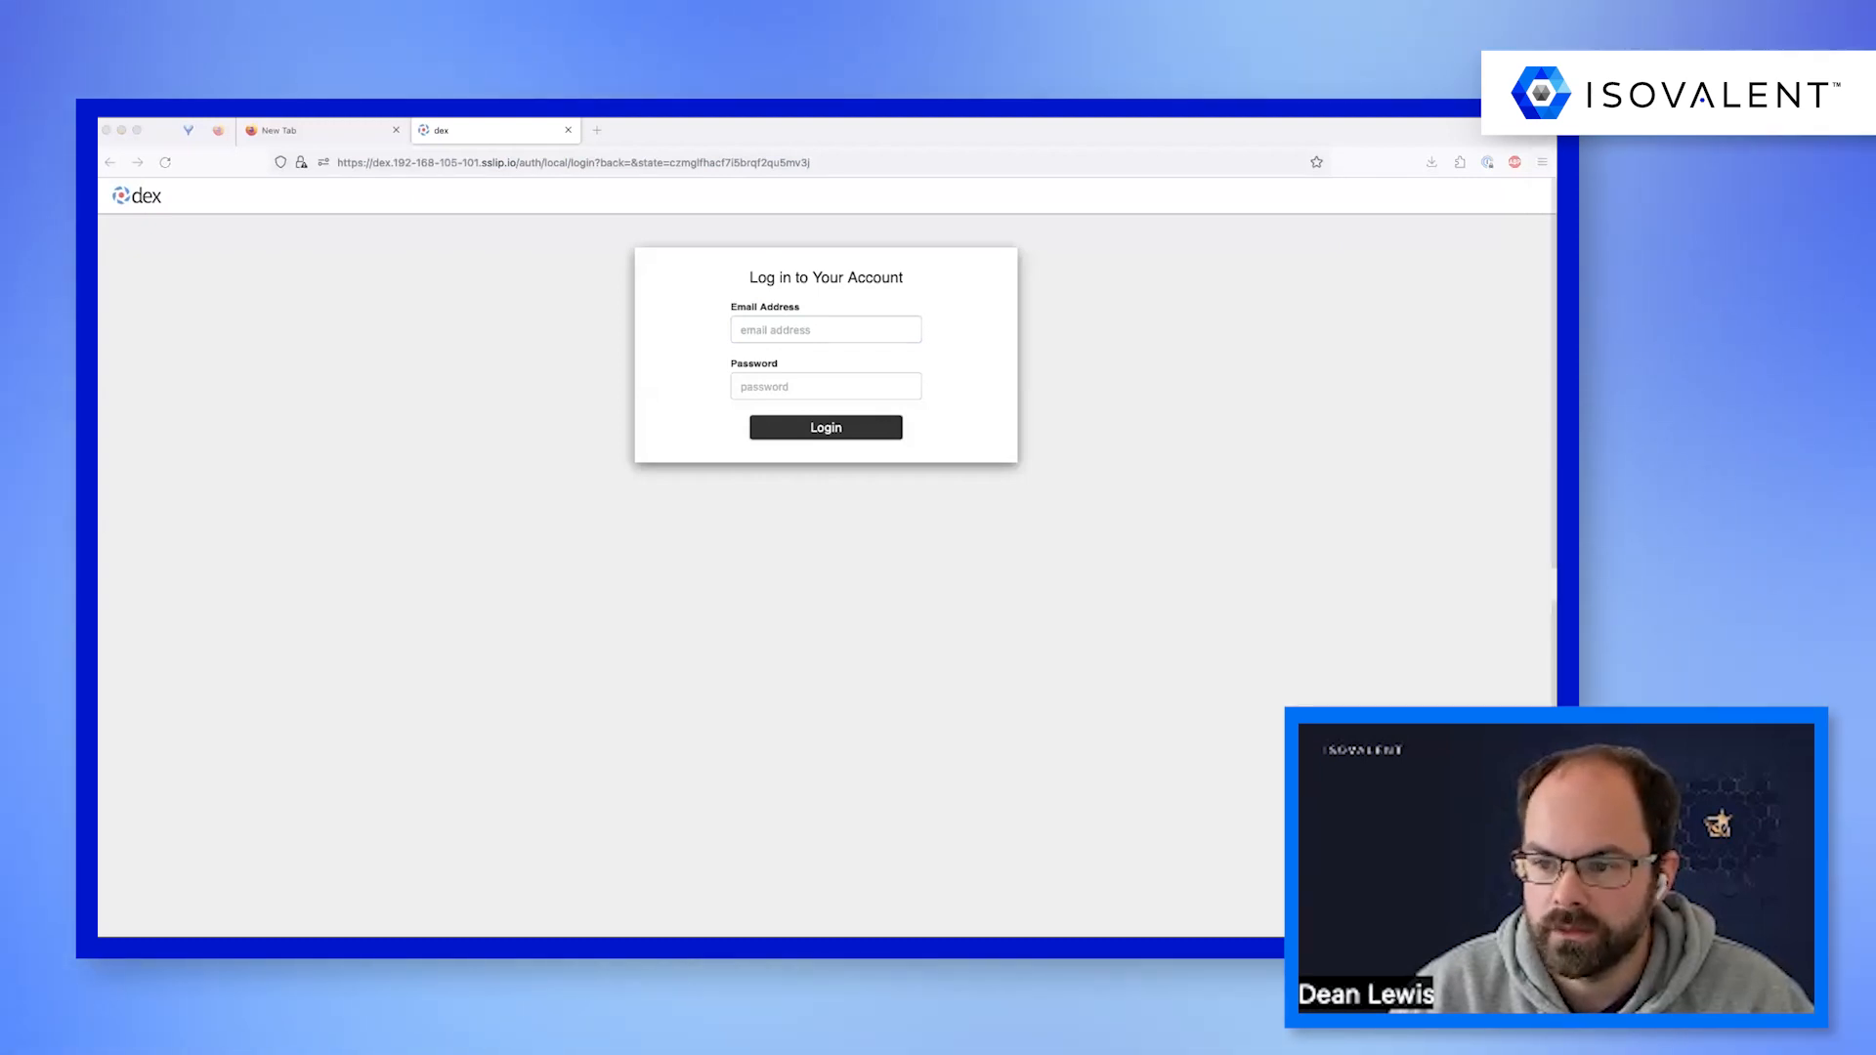
click(752, 329)
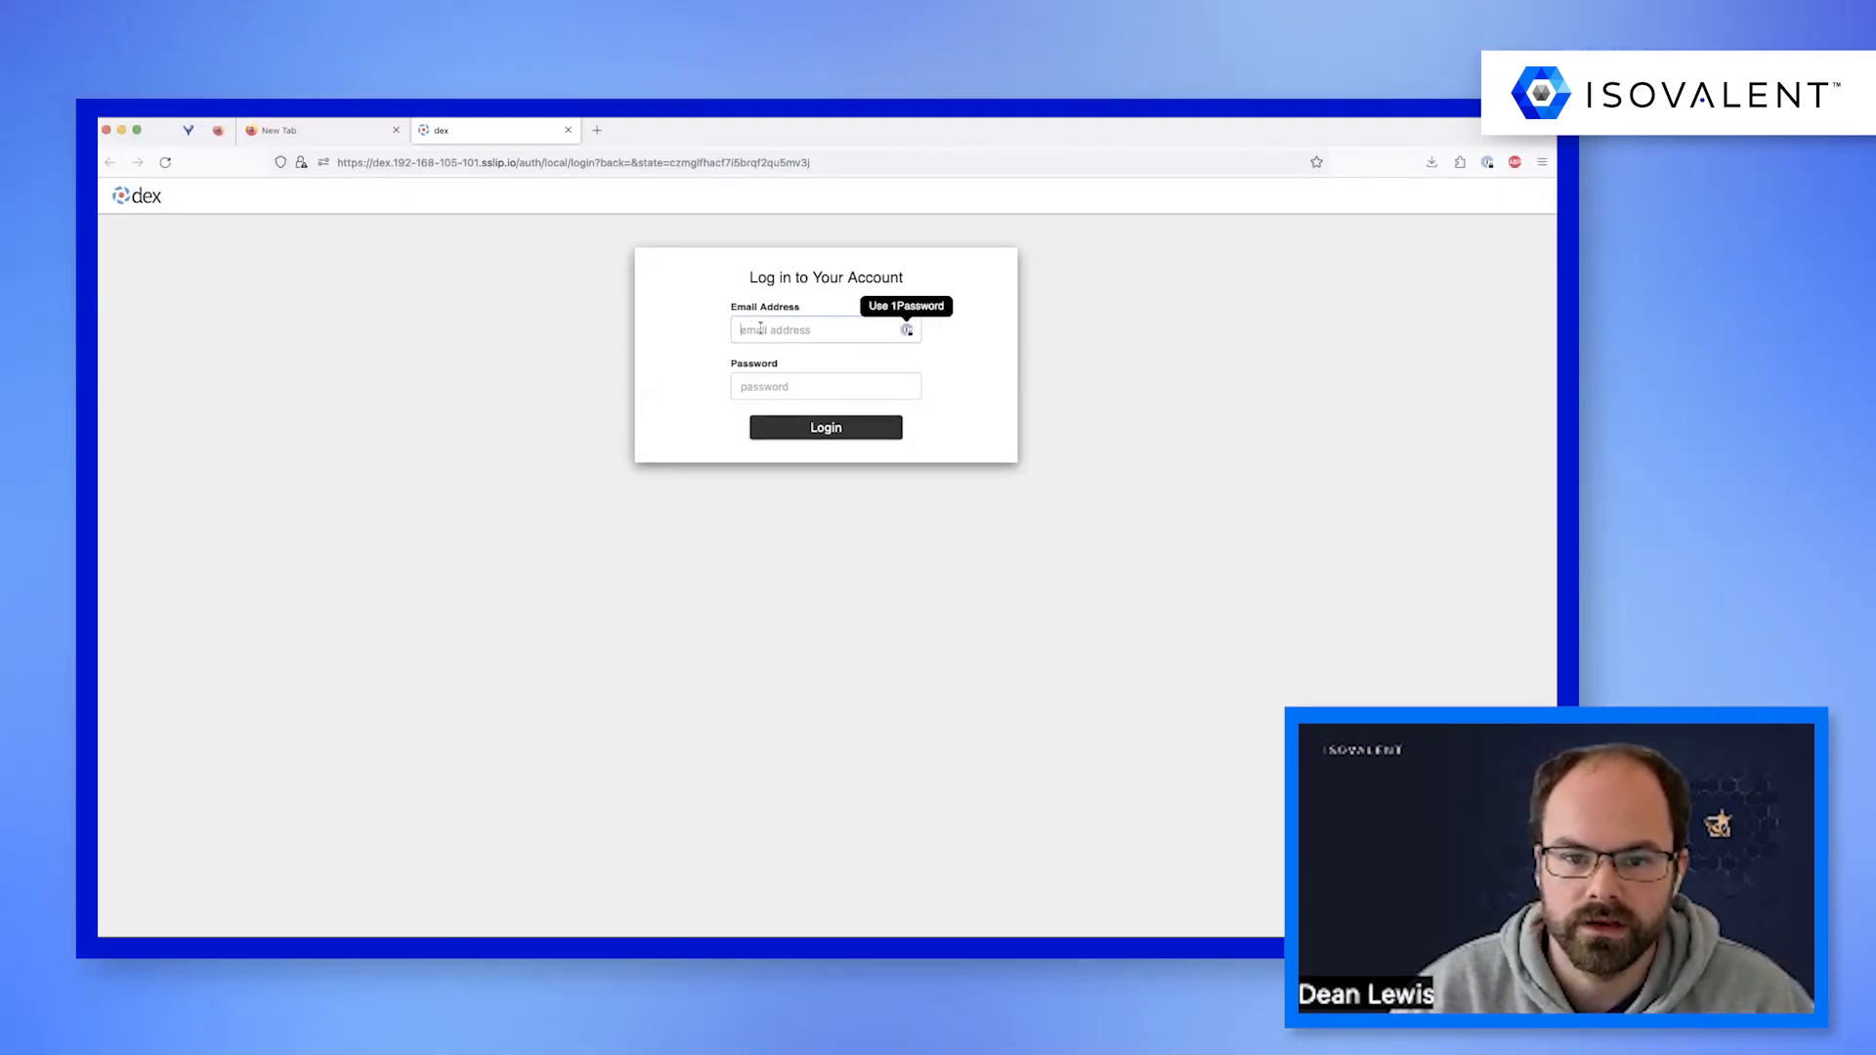
text(ten)
key(Down)
key(Return)
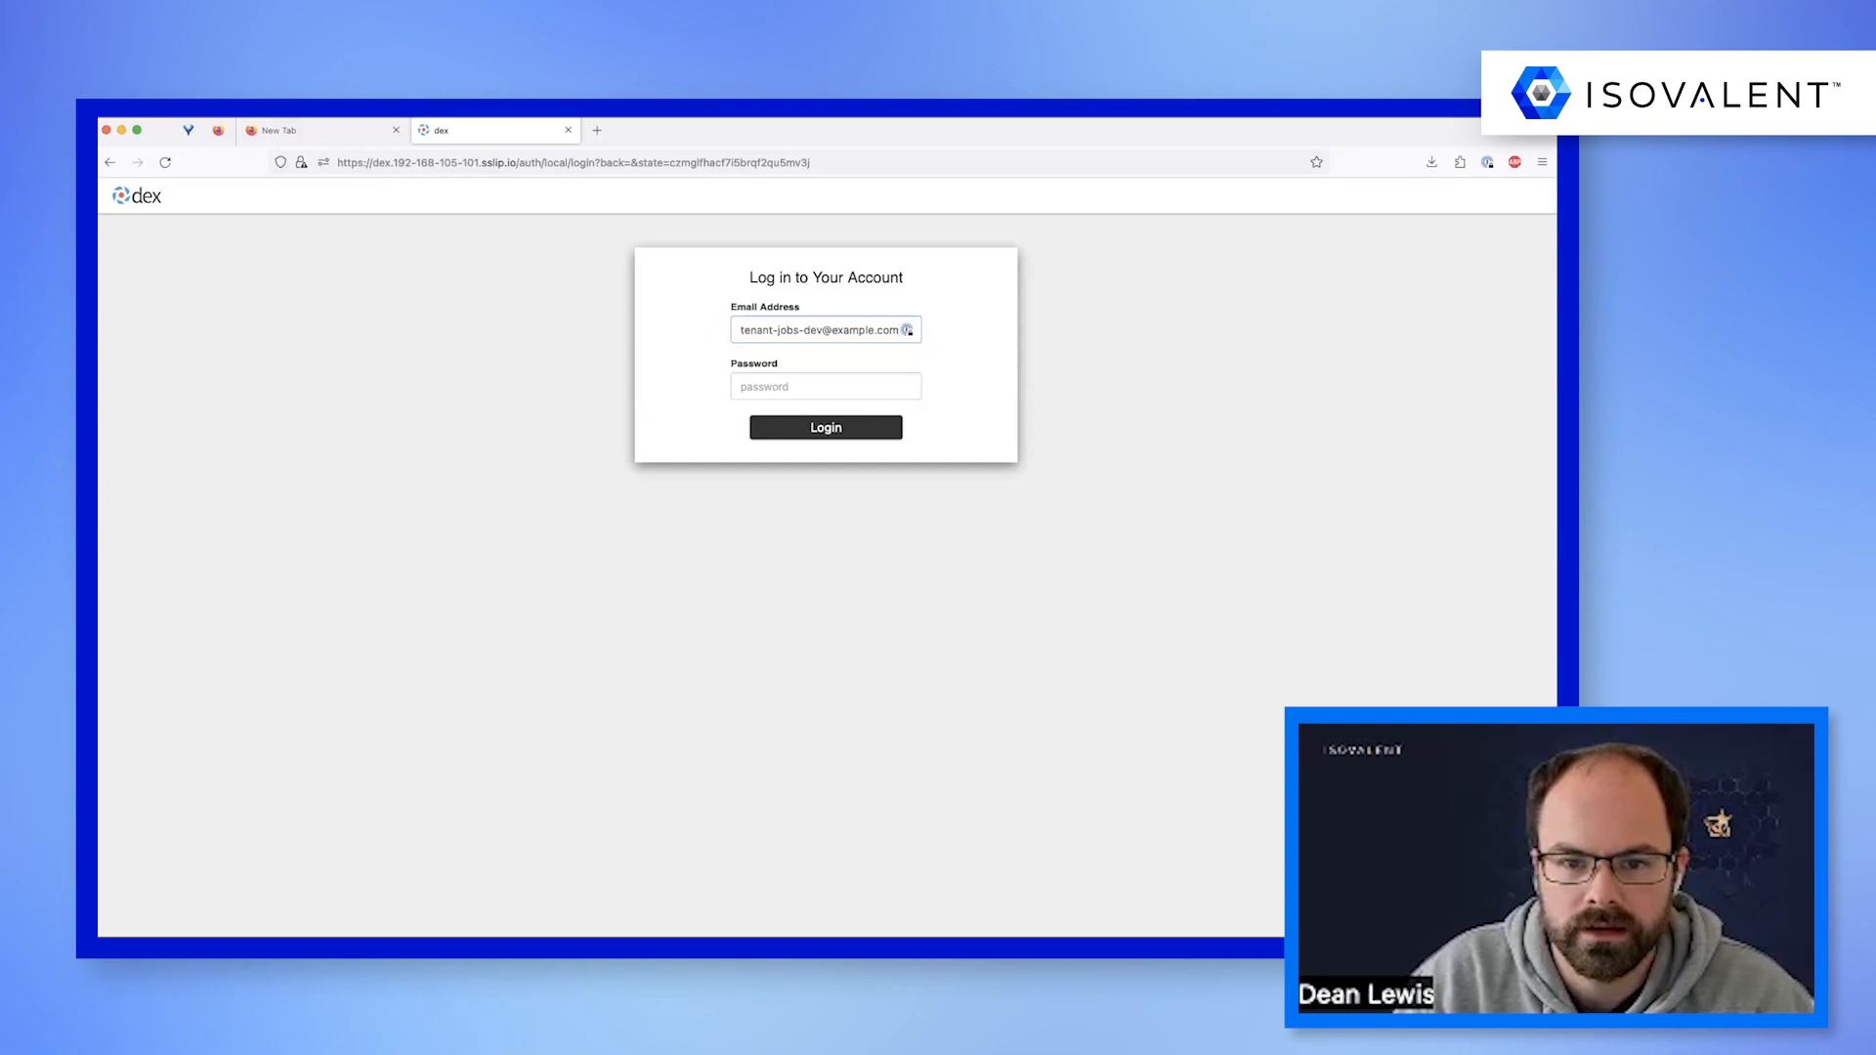
key(Return)
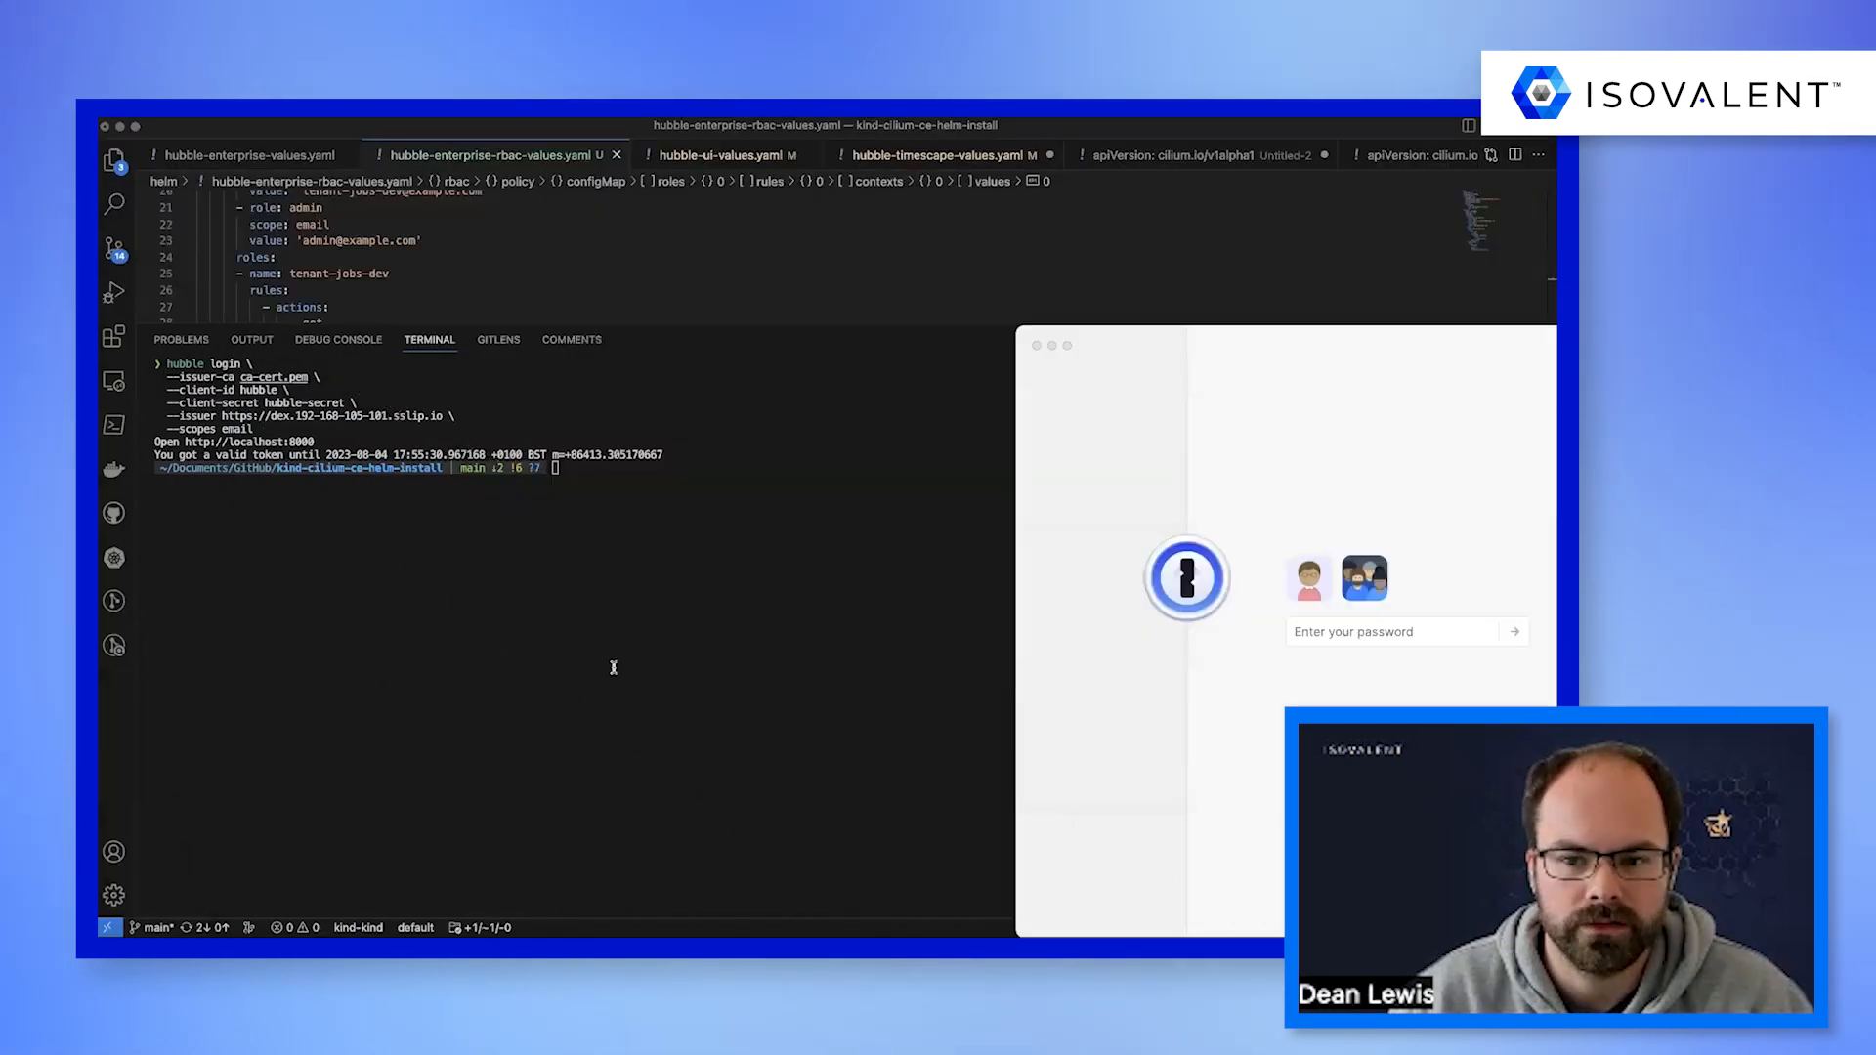
Check the token's validity in the VS Code terminal and export HUBBLE_SERVER=tls://localhost:4245.
key(super+Tab)
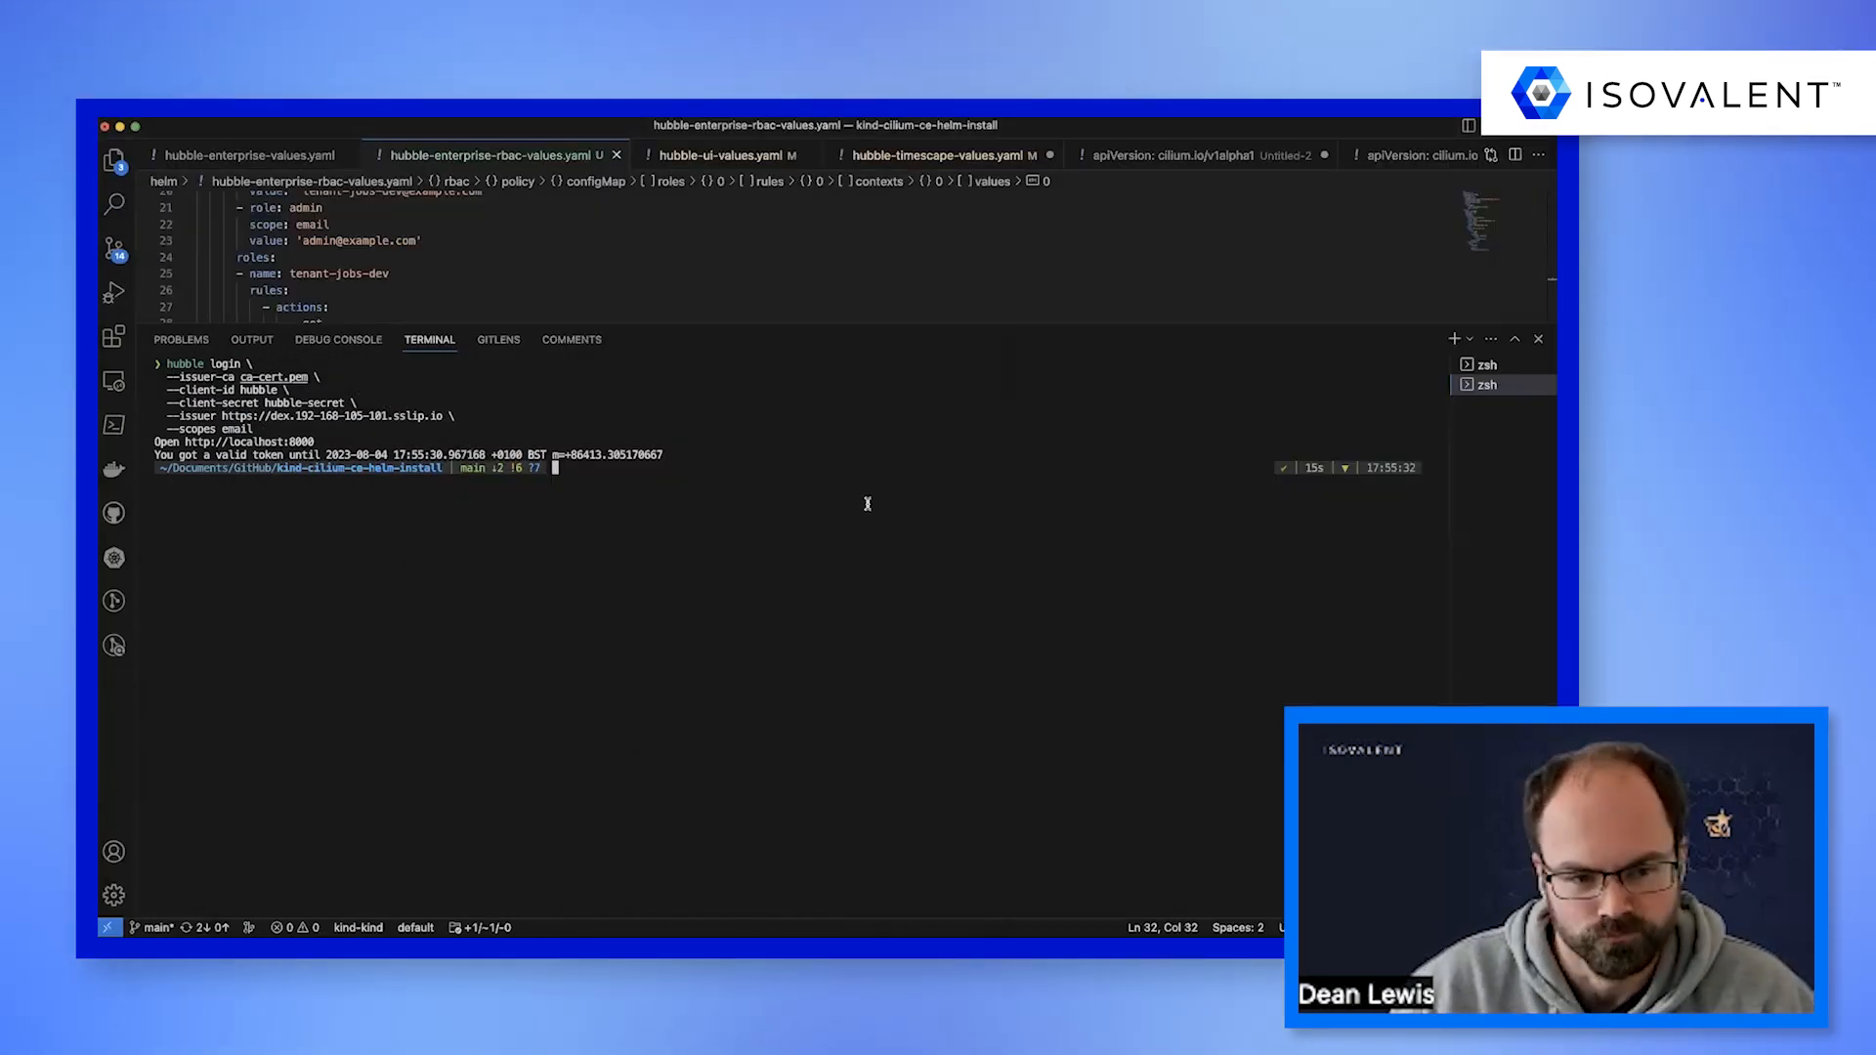
drag(681, 455, 397, 453)
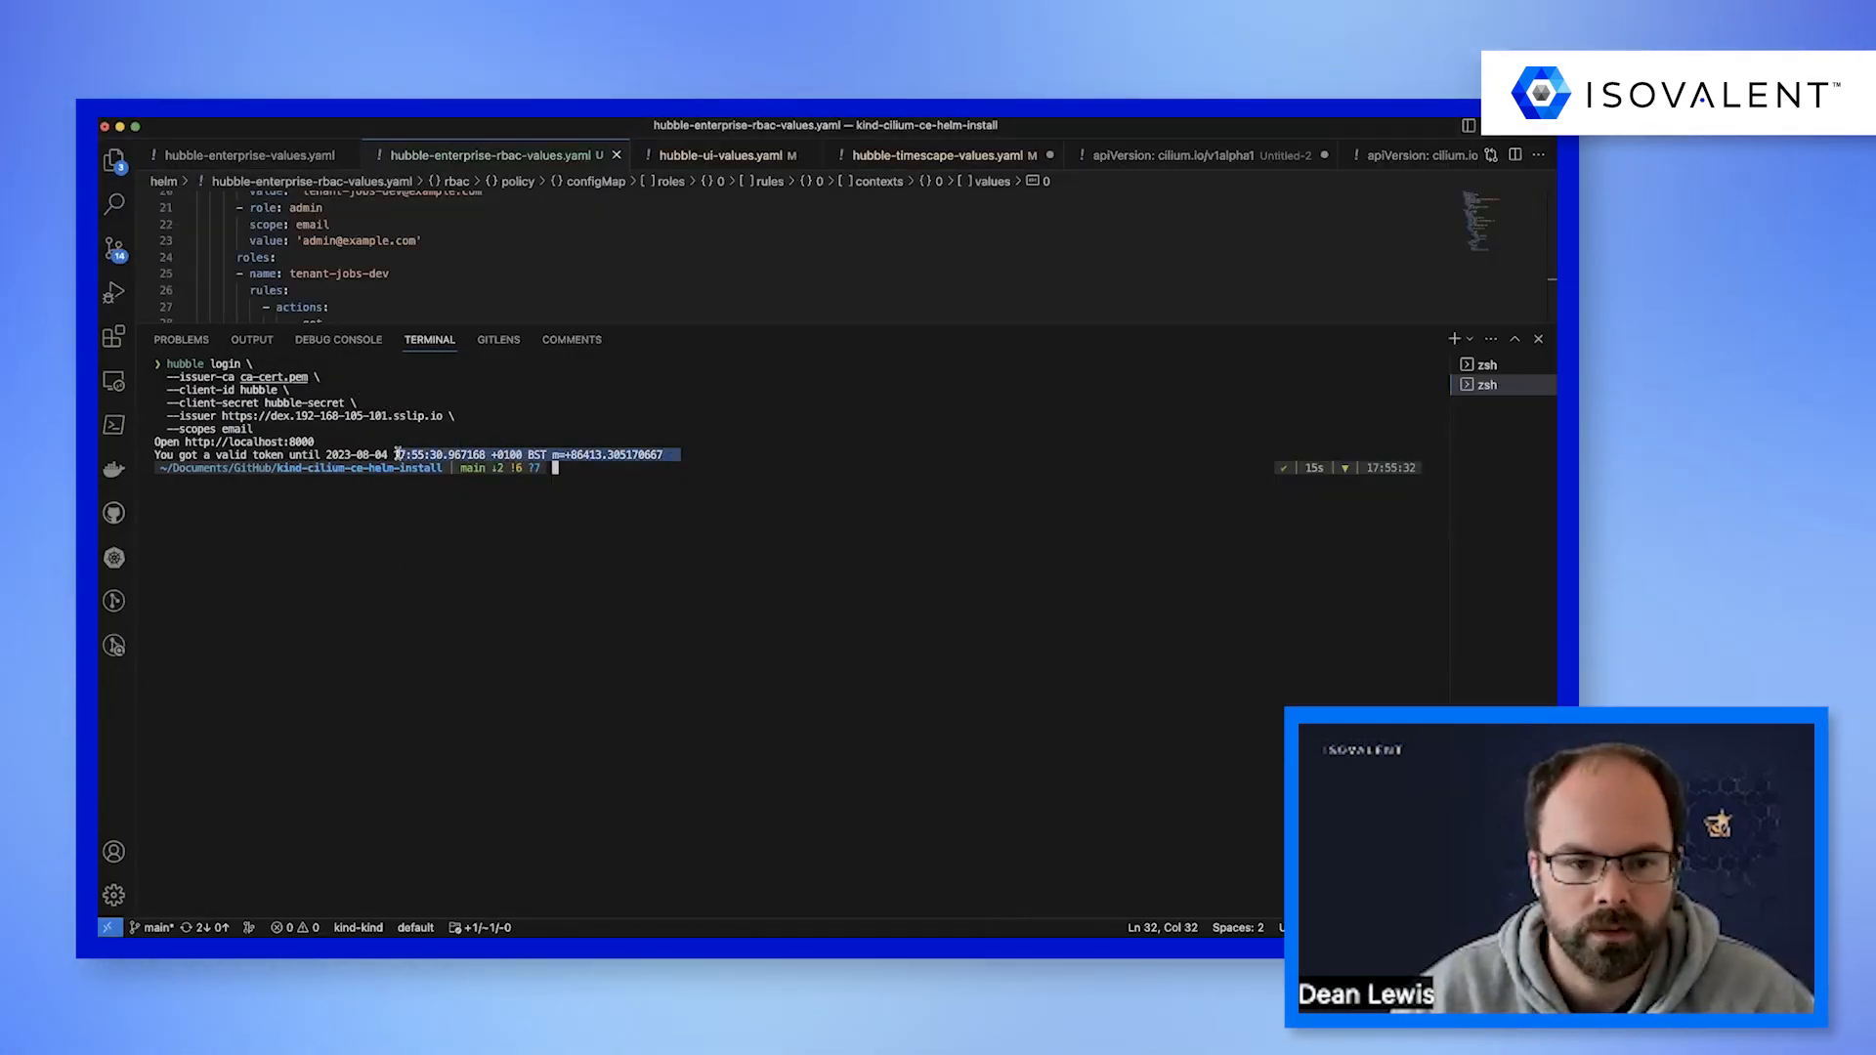
key(super+Tab)
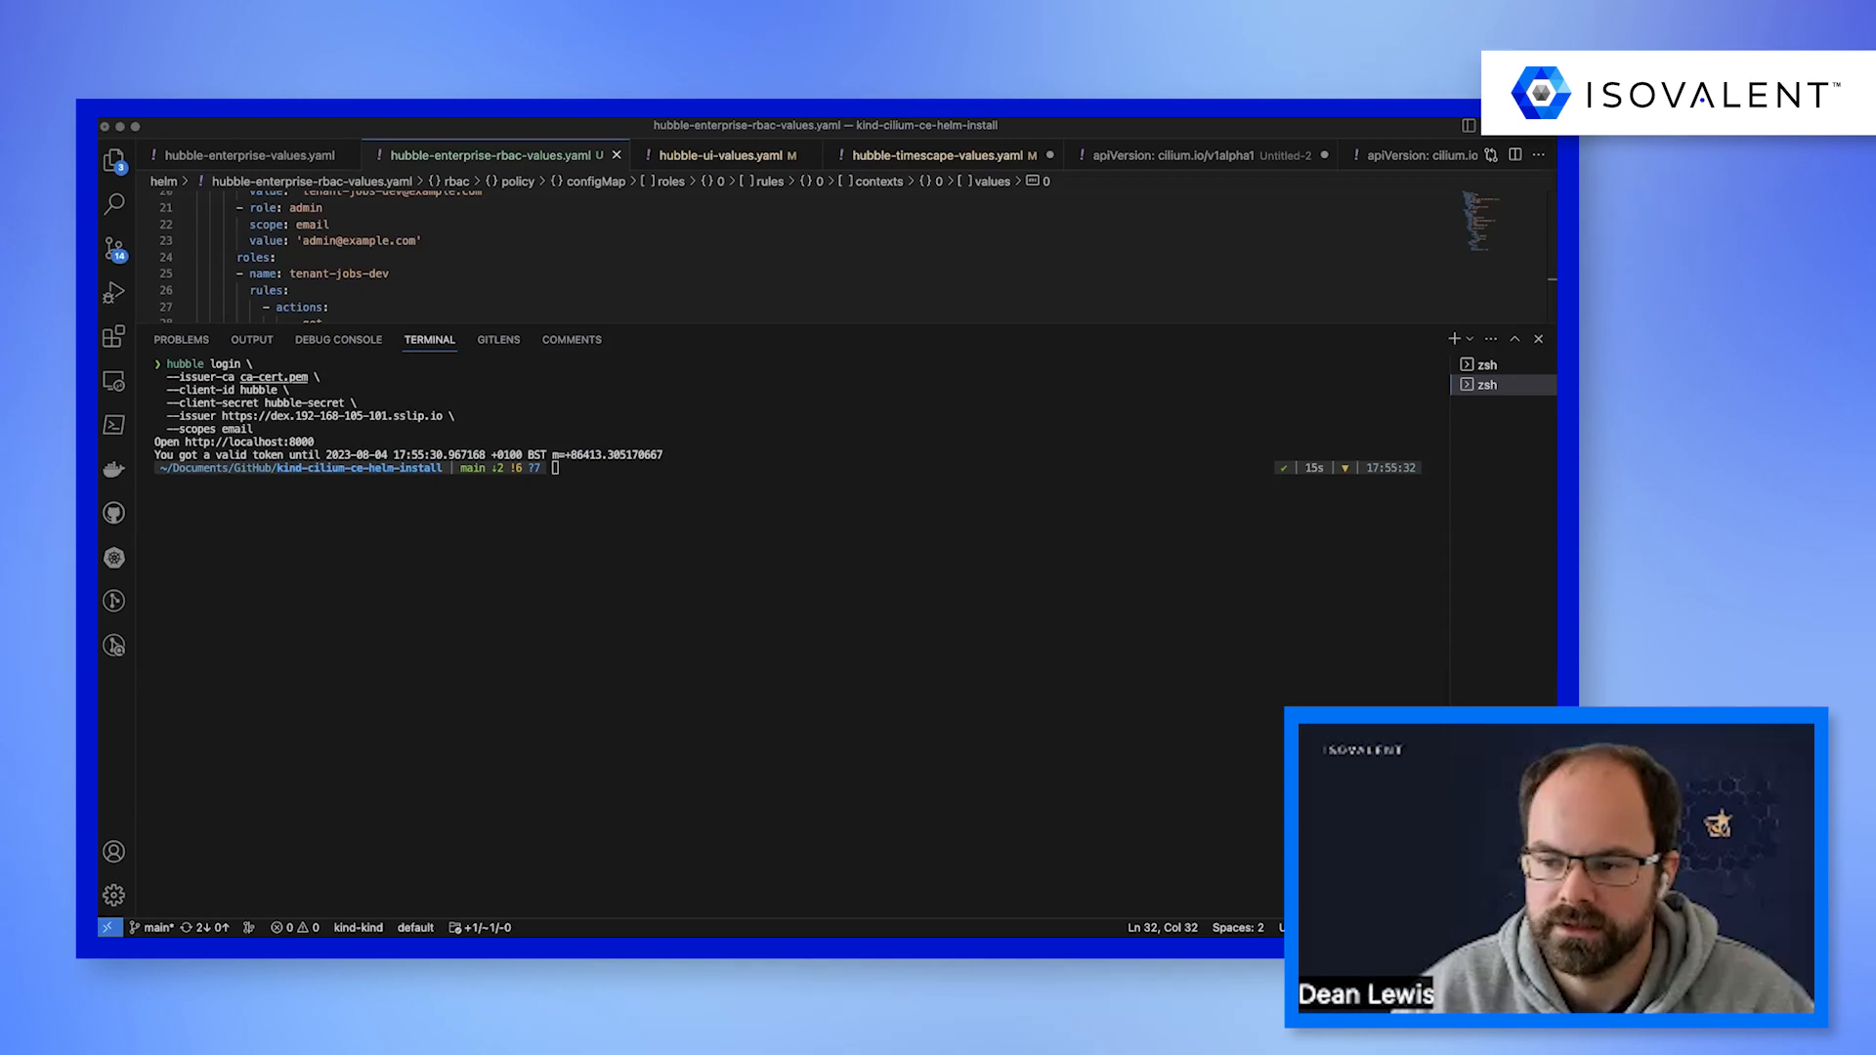
text(export HUBBLE_SERVER=tls://localhost:4245)
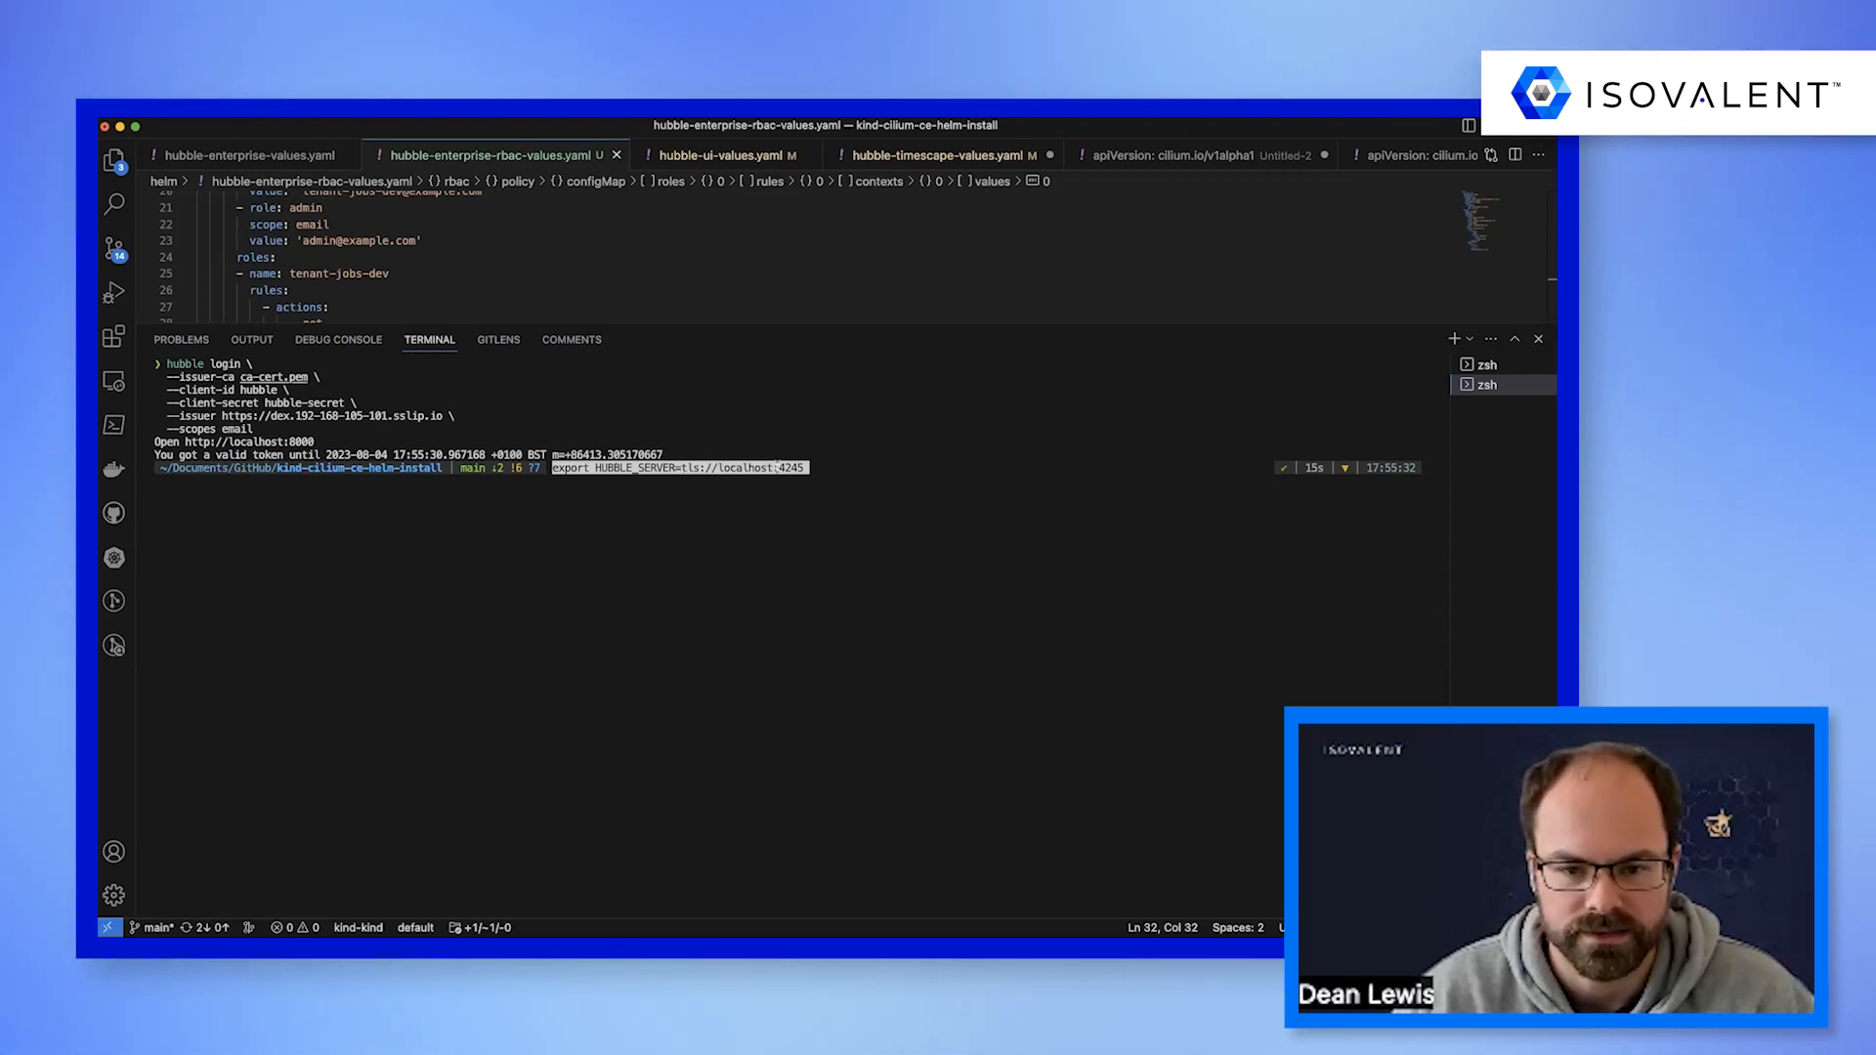
key(Return)
Run hubble observe for the kube-system namespace with CA file ca-cert.pem and TLS server name cli.hubble-relay.cilium.io.
key(super+Tab)
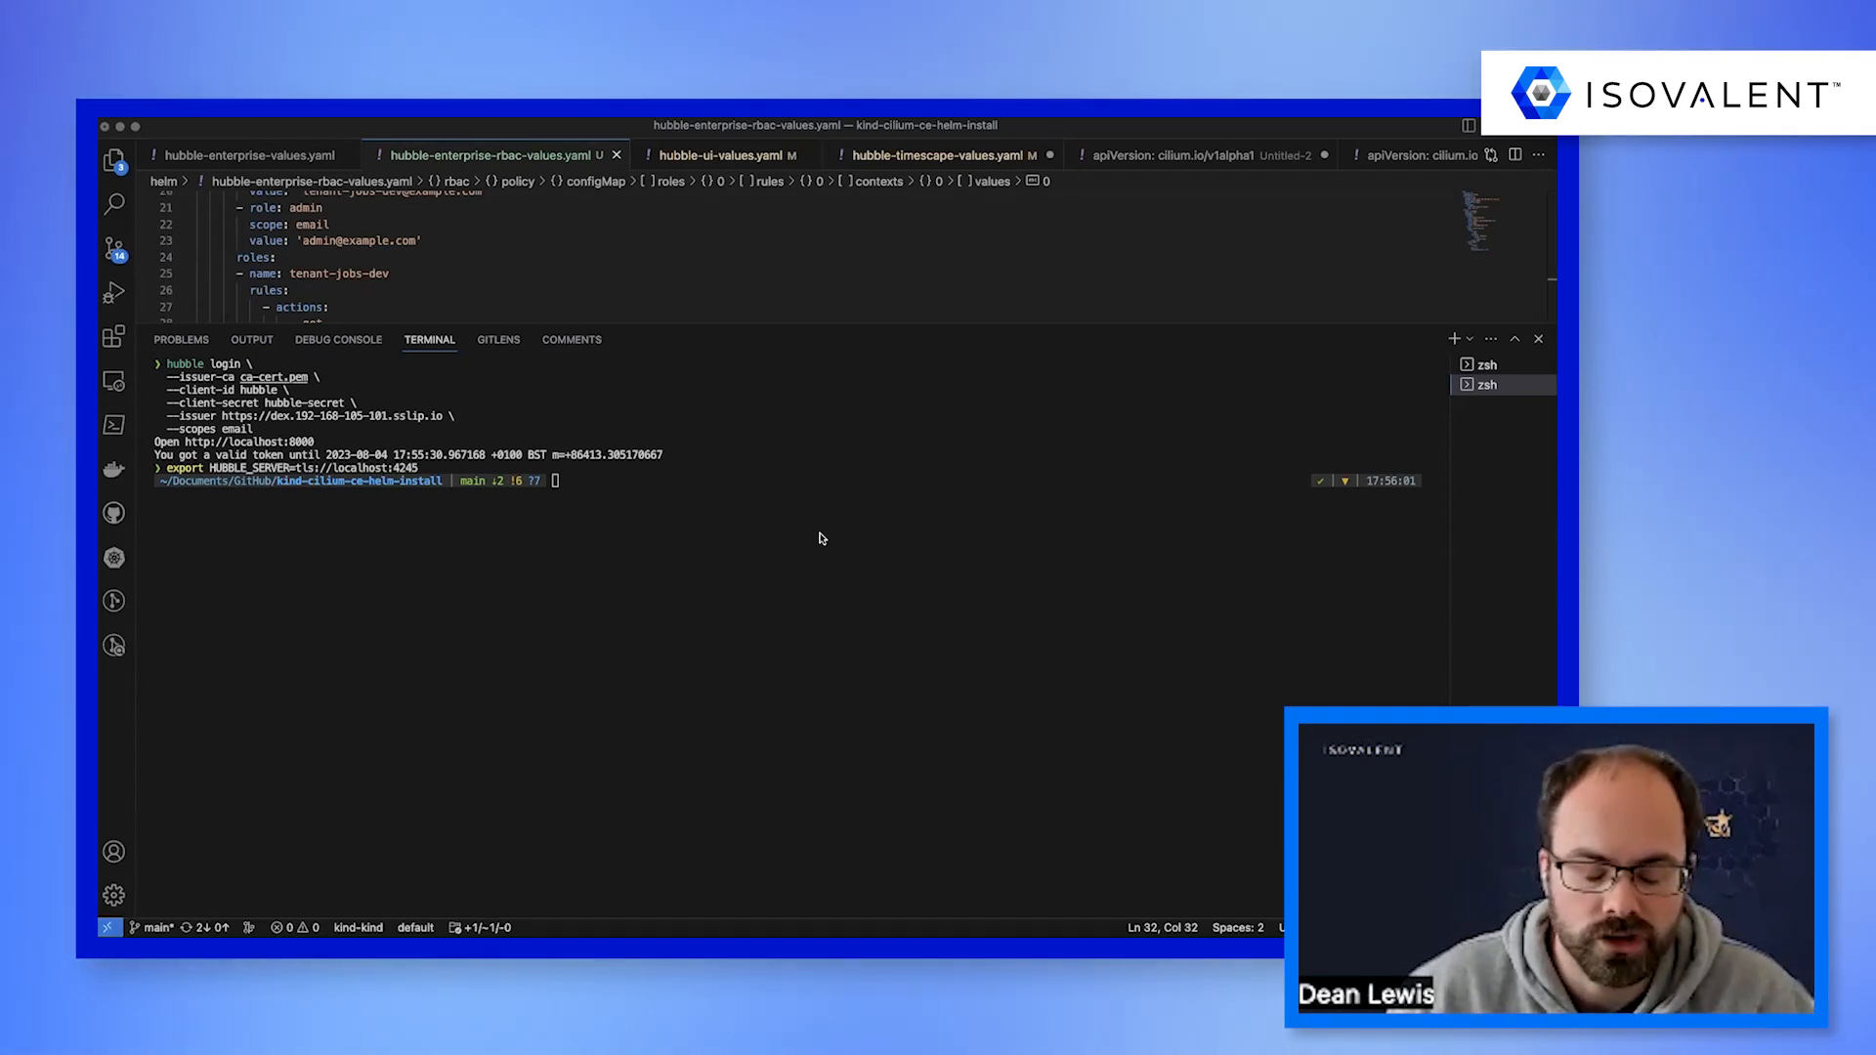
text(hubble observe \   --tls-ca-cert-files ca-cert.pem \   --tls-server-name 'cli.hubble-relay.cilium.io' \   --namespace kube-system)
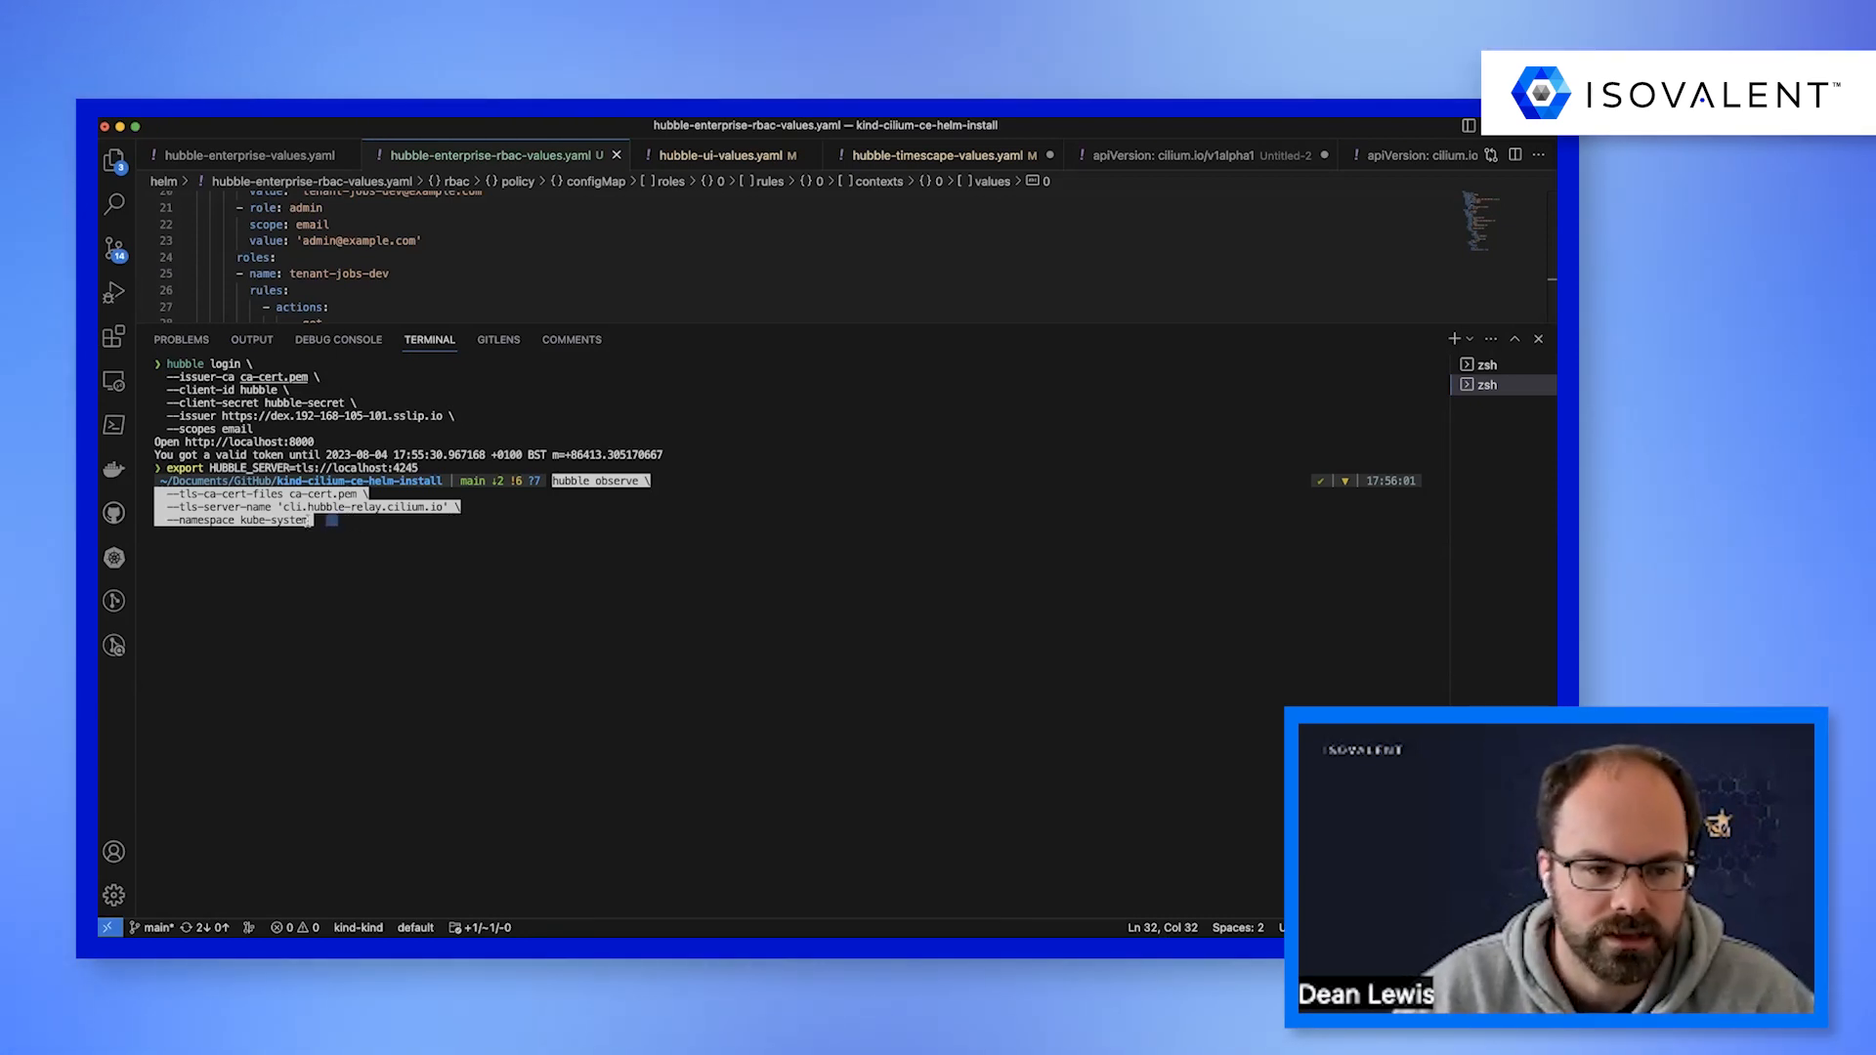
drag(338, 523, 163, 523)
click(430, 527)
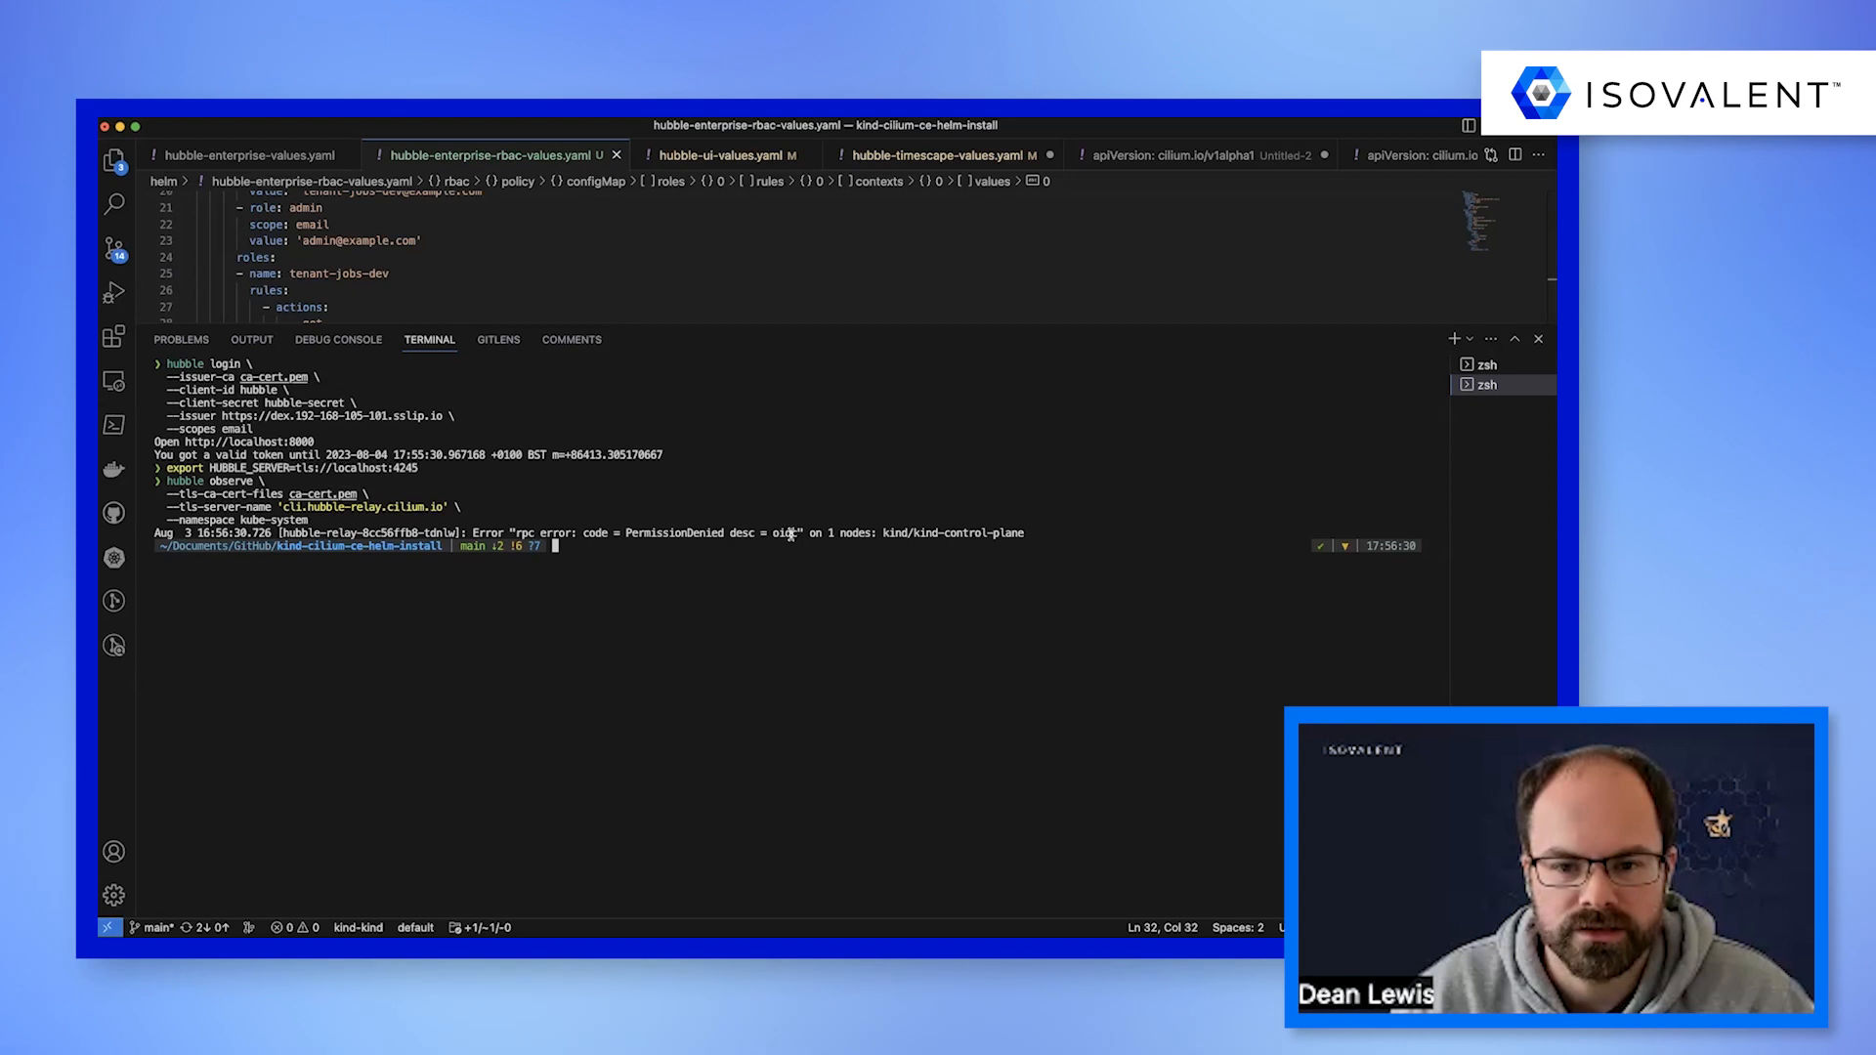
Run hubble observe for the tenant-jobs namespace, restricted to the DNS protocol, with the TLS server name cli.hubble-relay.cilium.io.
key(super+Tab)
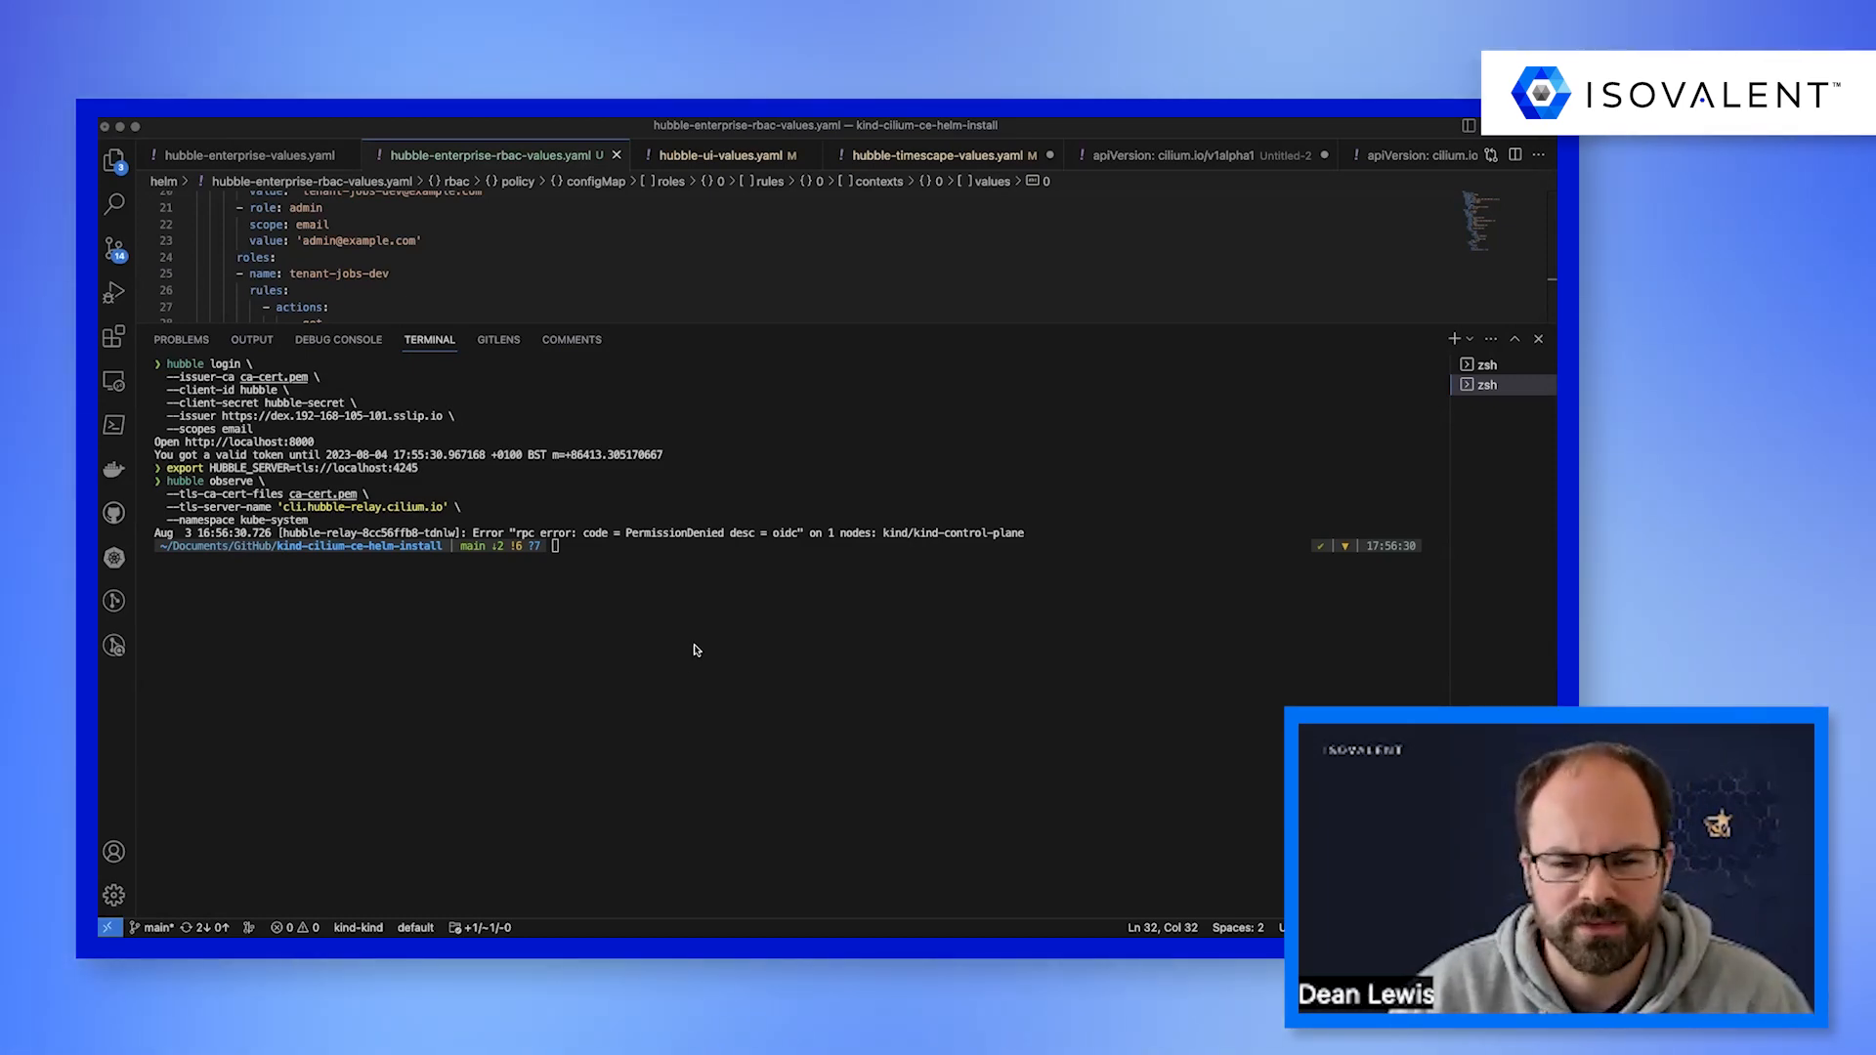
text(hubble observe \   --tls-ca-cert-files ca-cert.pem \   --tls-server-name 'cli.hubble-relay.cilium.io' \   --namespace tenant-jobs --protocol DNS)
key(Return)
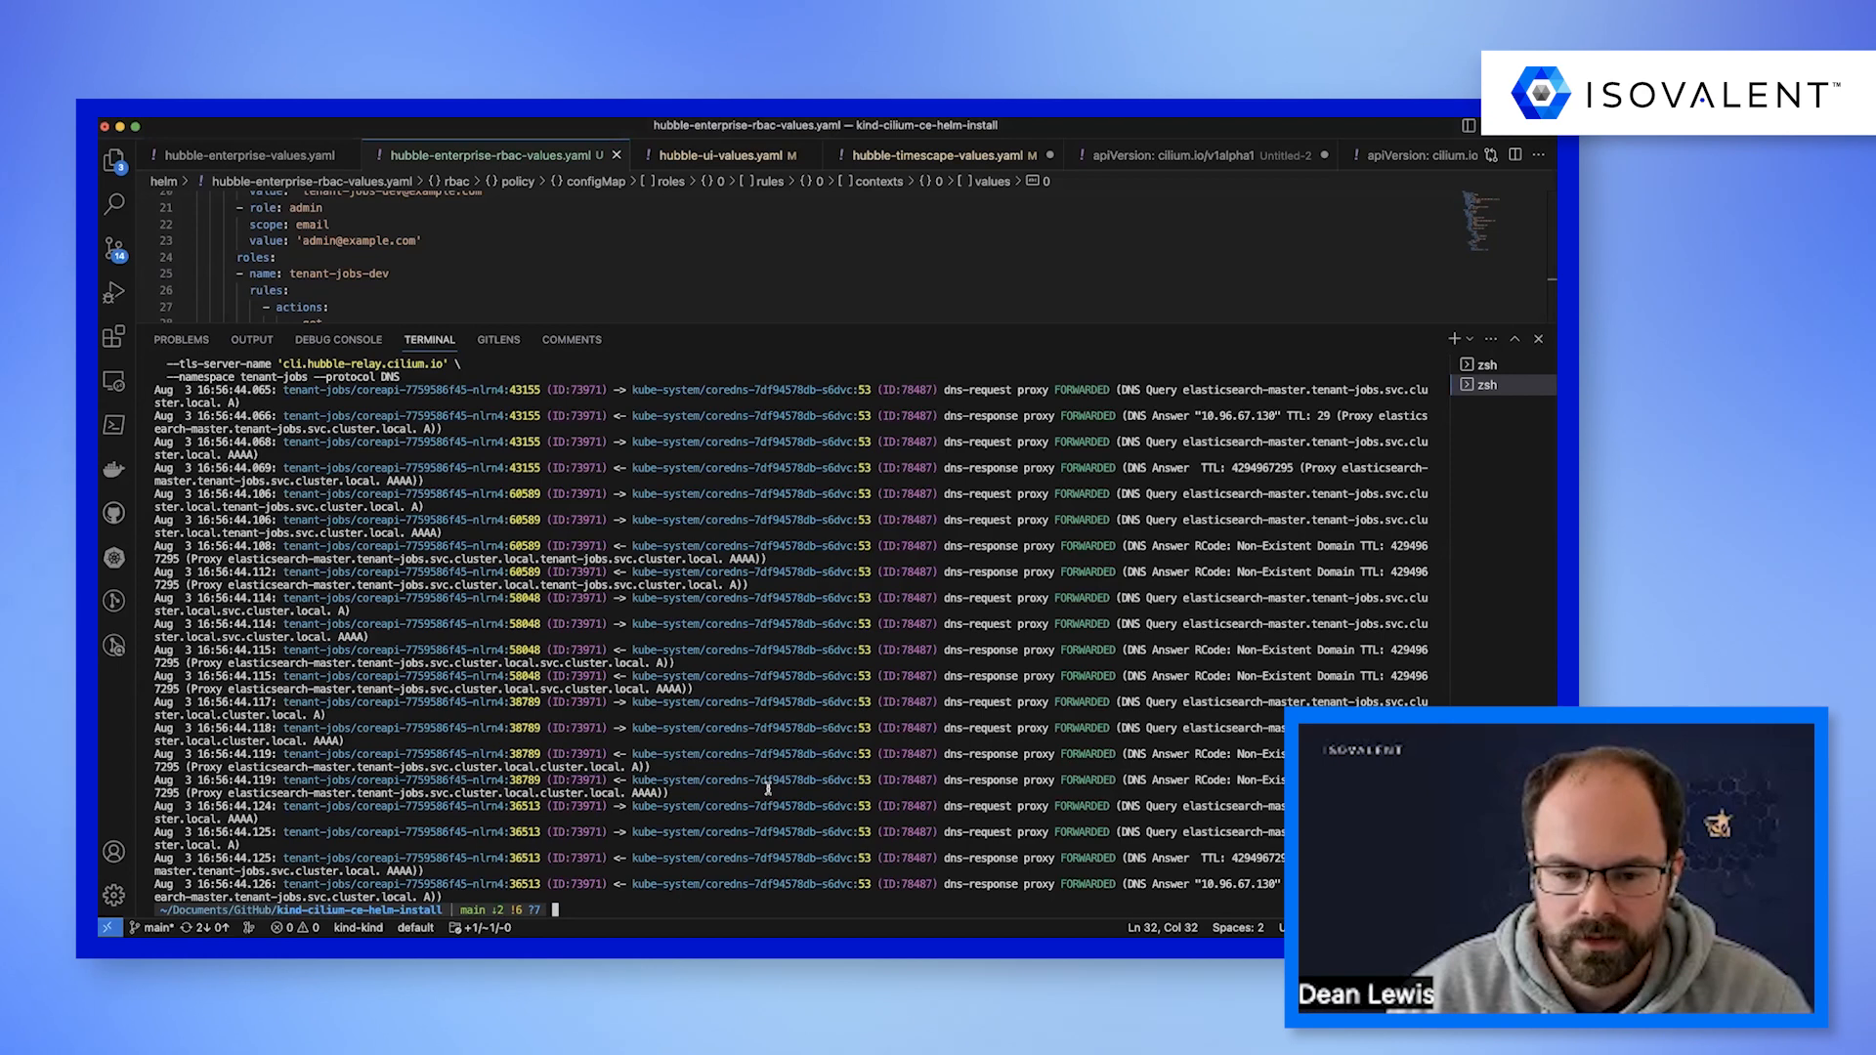
Clear the terminal, log out with hubble logout and start a new Hubble CLI login through Dex.
text(clear)
key(Return)
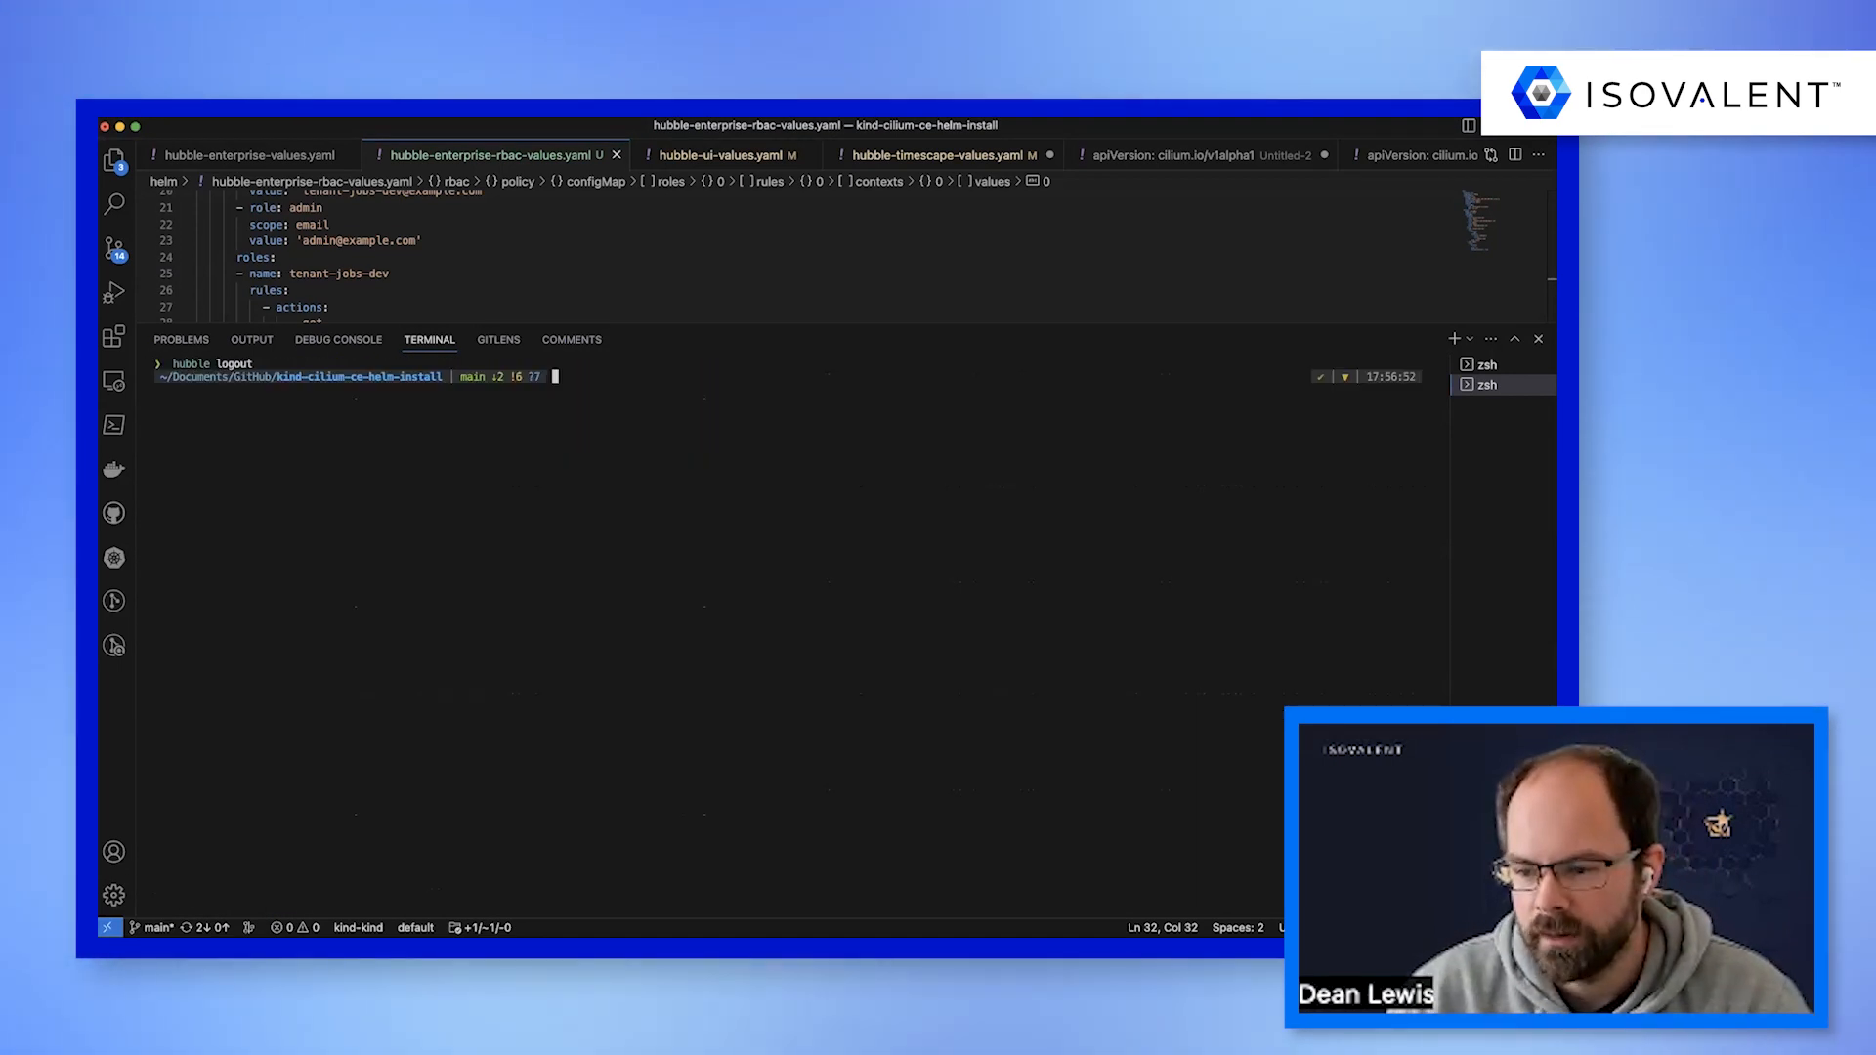
key(super+Tab)
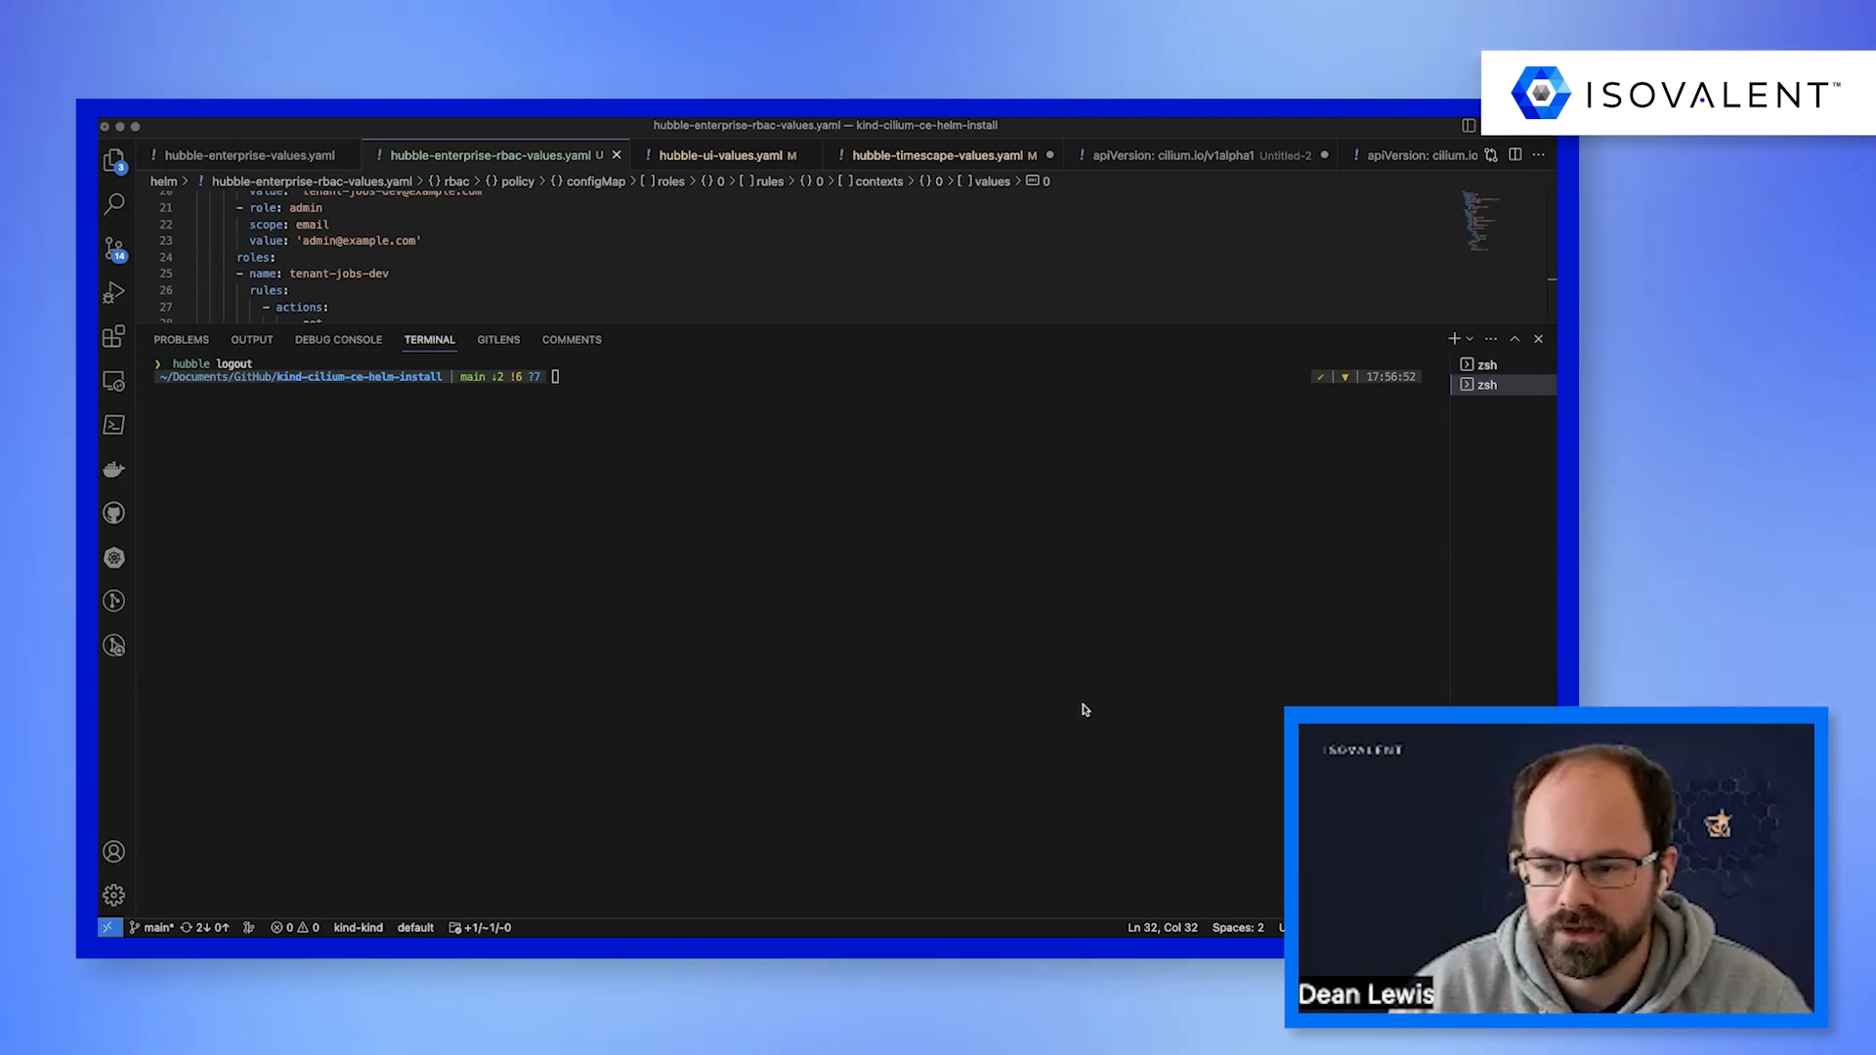
key(Return)
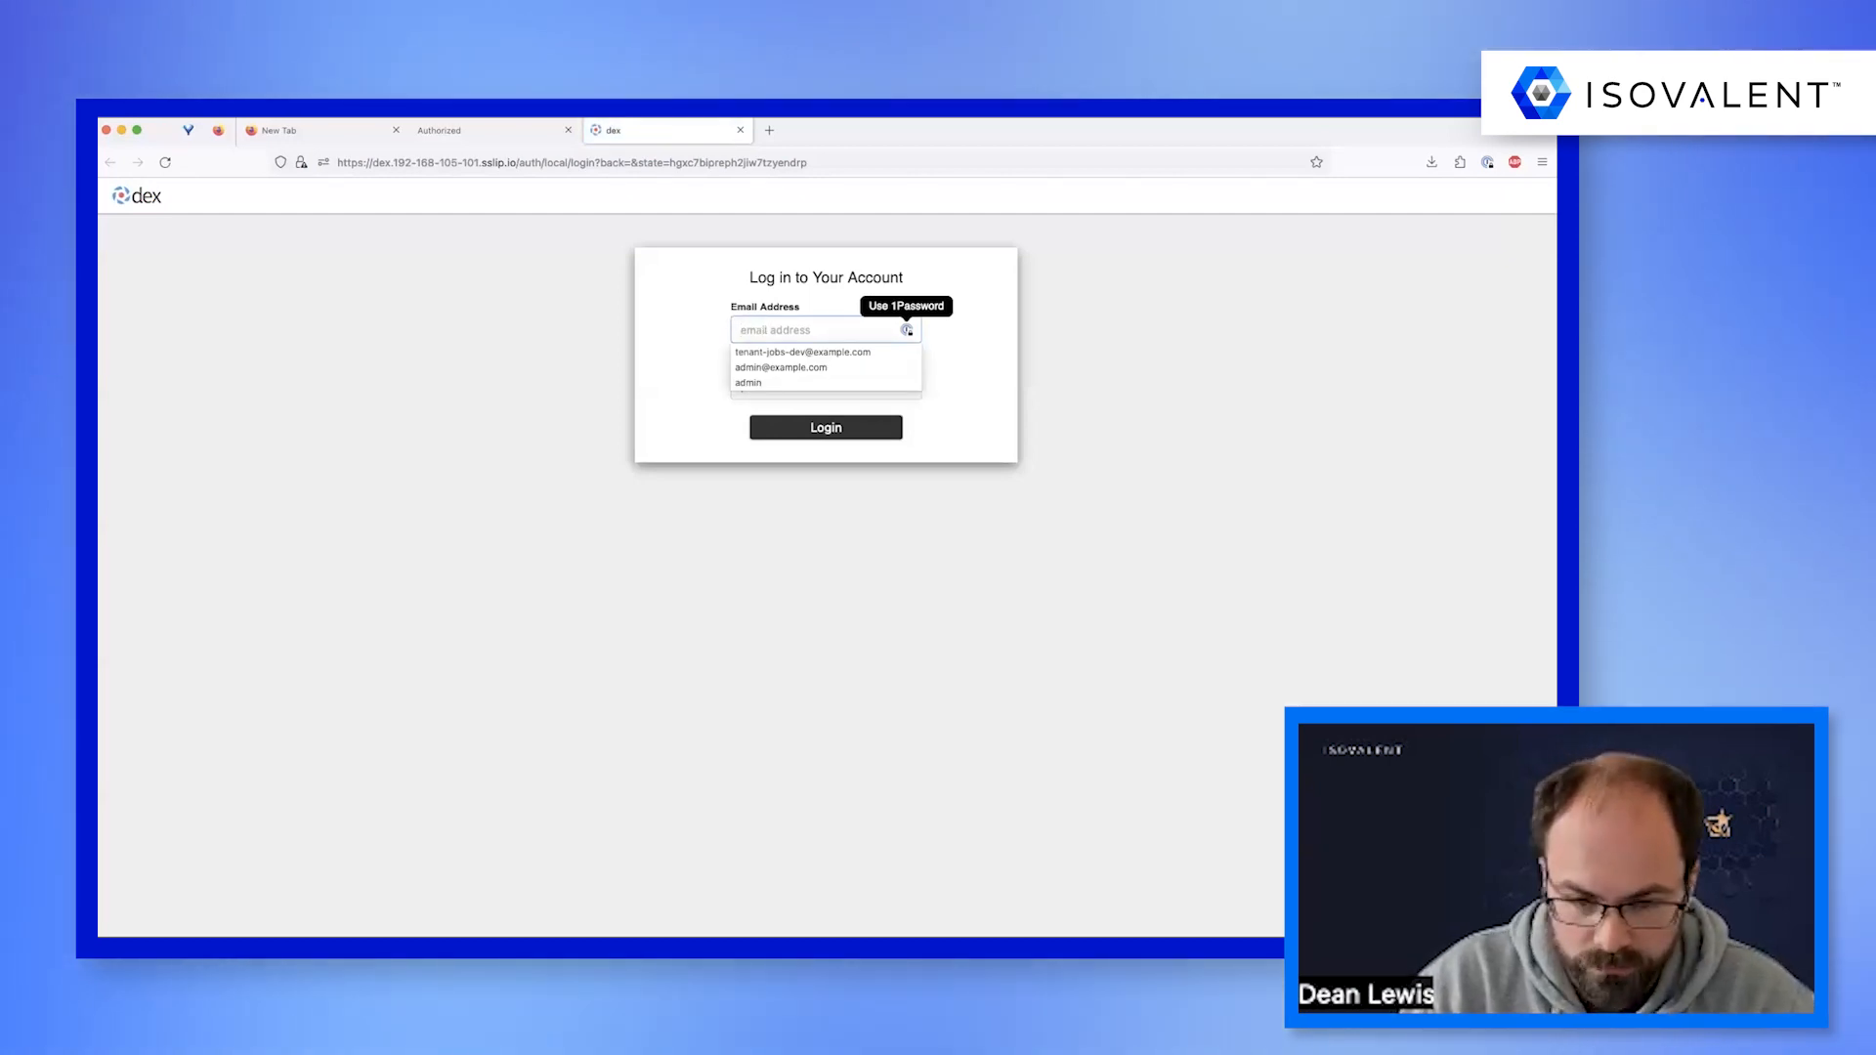
Log in to Dex as the admin user by filling in the admin e-mail address and the account password.
text(admin)
key(Down)
key(Return)
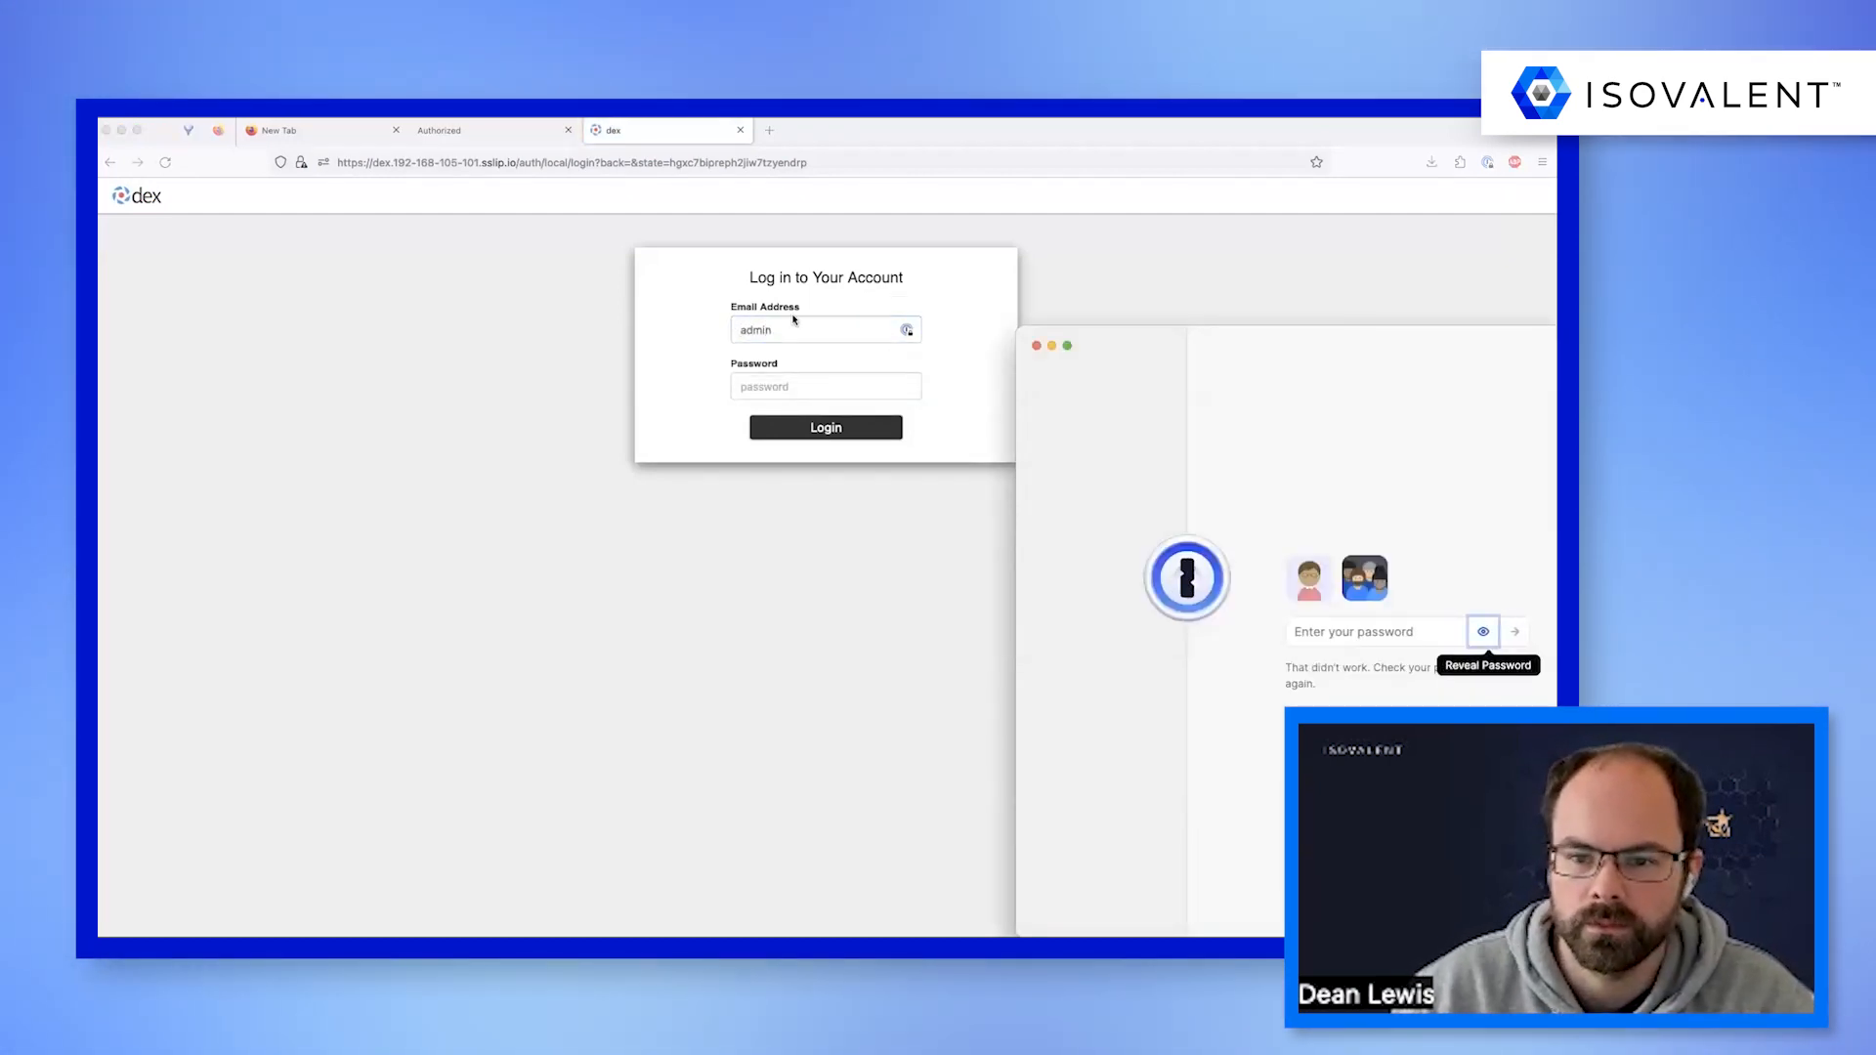
click(1037, 345)
key(Tab)
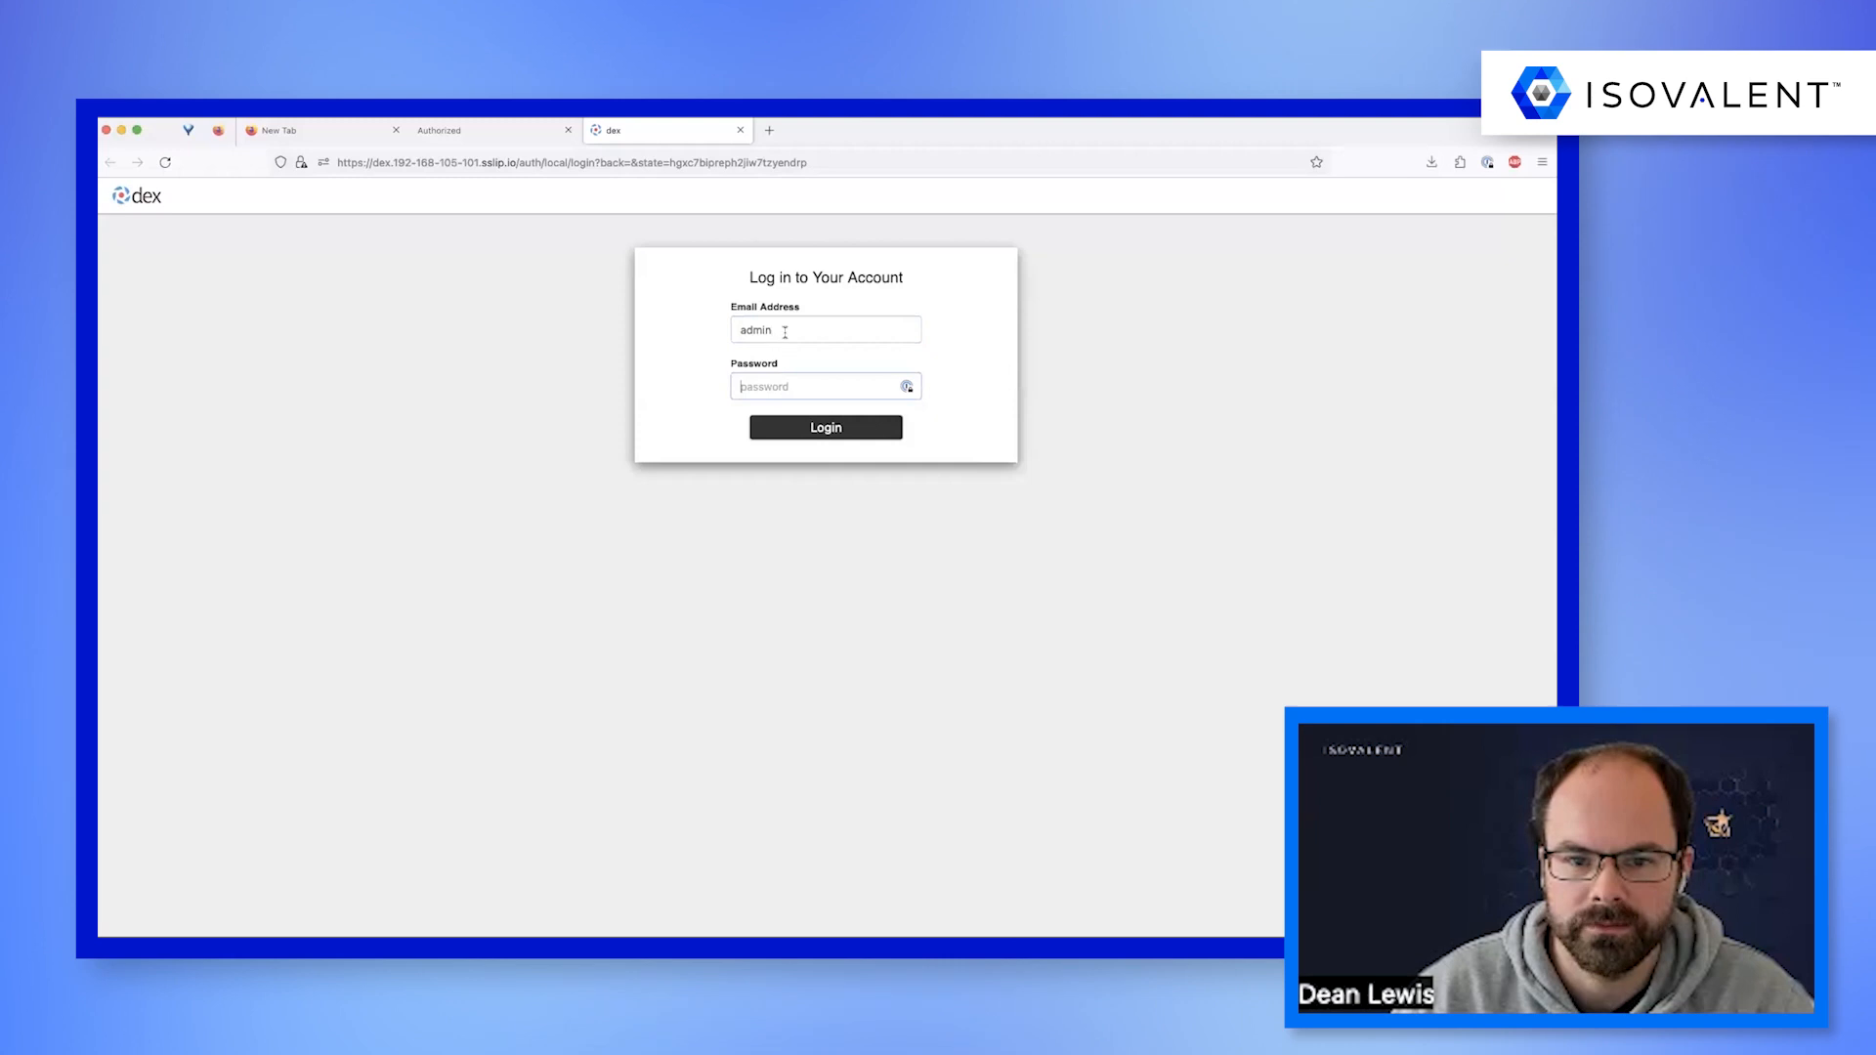
text(@)
key(Down)
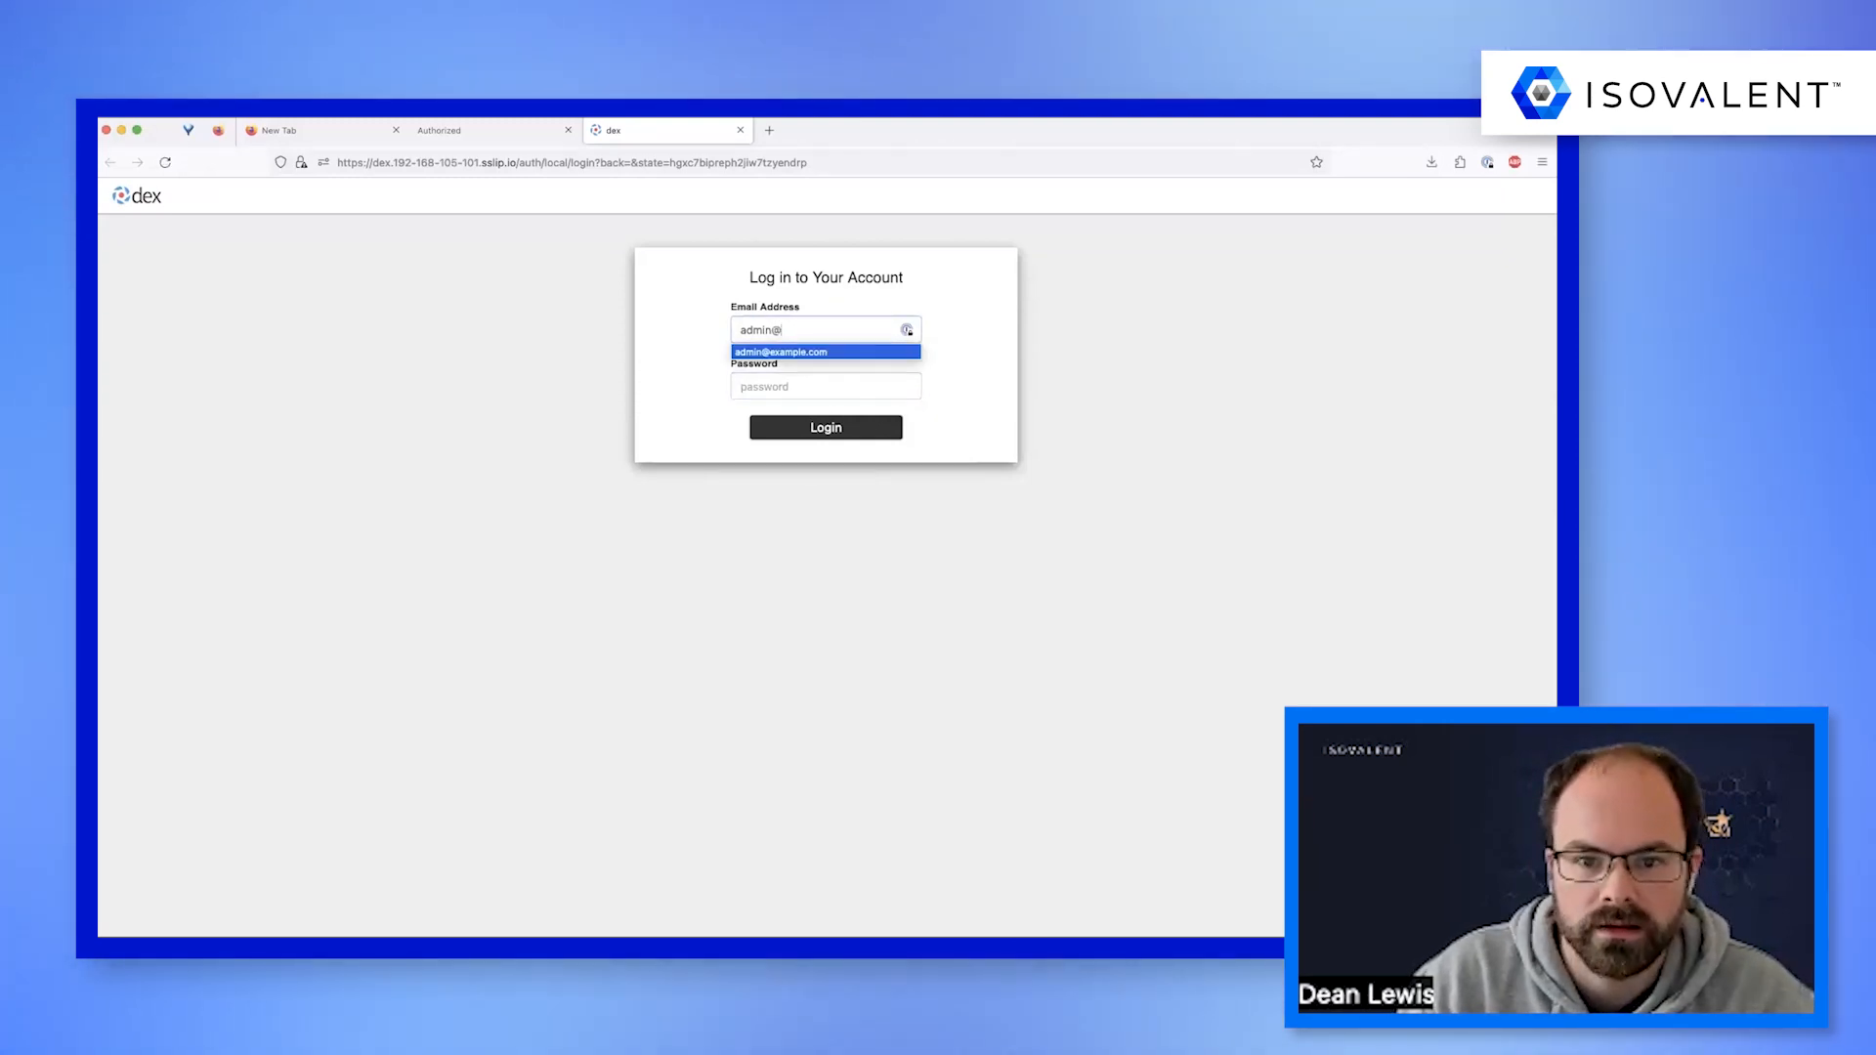
key(Return)
key(Tab)
text(•••••••)
key(Return)
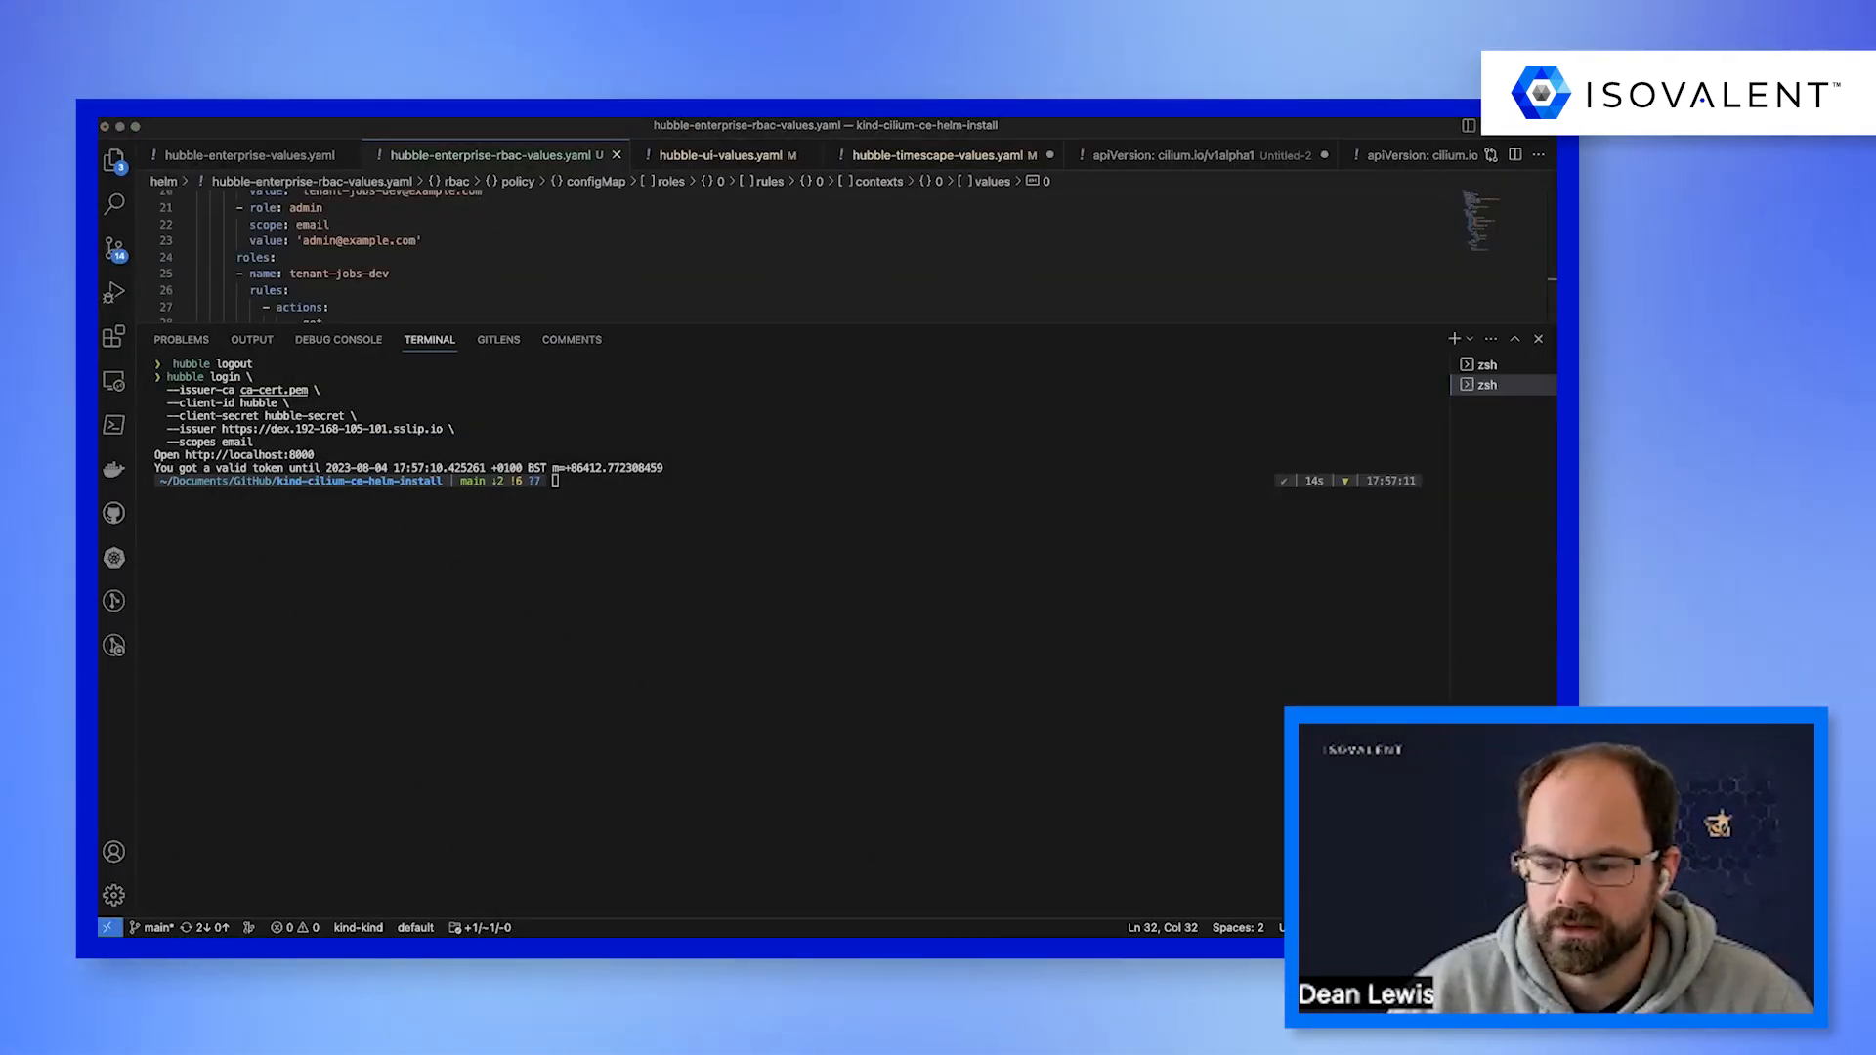
Run hubble observe for the kube-system namespace with ca-cert.pem and TLS server name cli.hubble-relay.cilium.io, and shrink the terminal to enlarge the editor.
text(hubble observe \   --tls-ca-cert-files ca-cert.pem \   --tls-server-name 'cli.hubble-relay.cilium.io' \   --namespace kube-system)
key(Return)
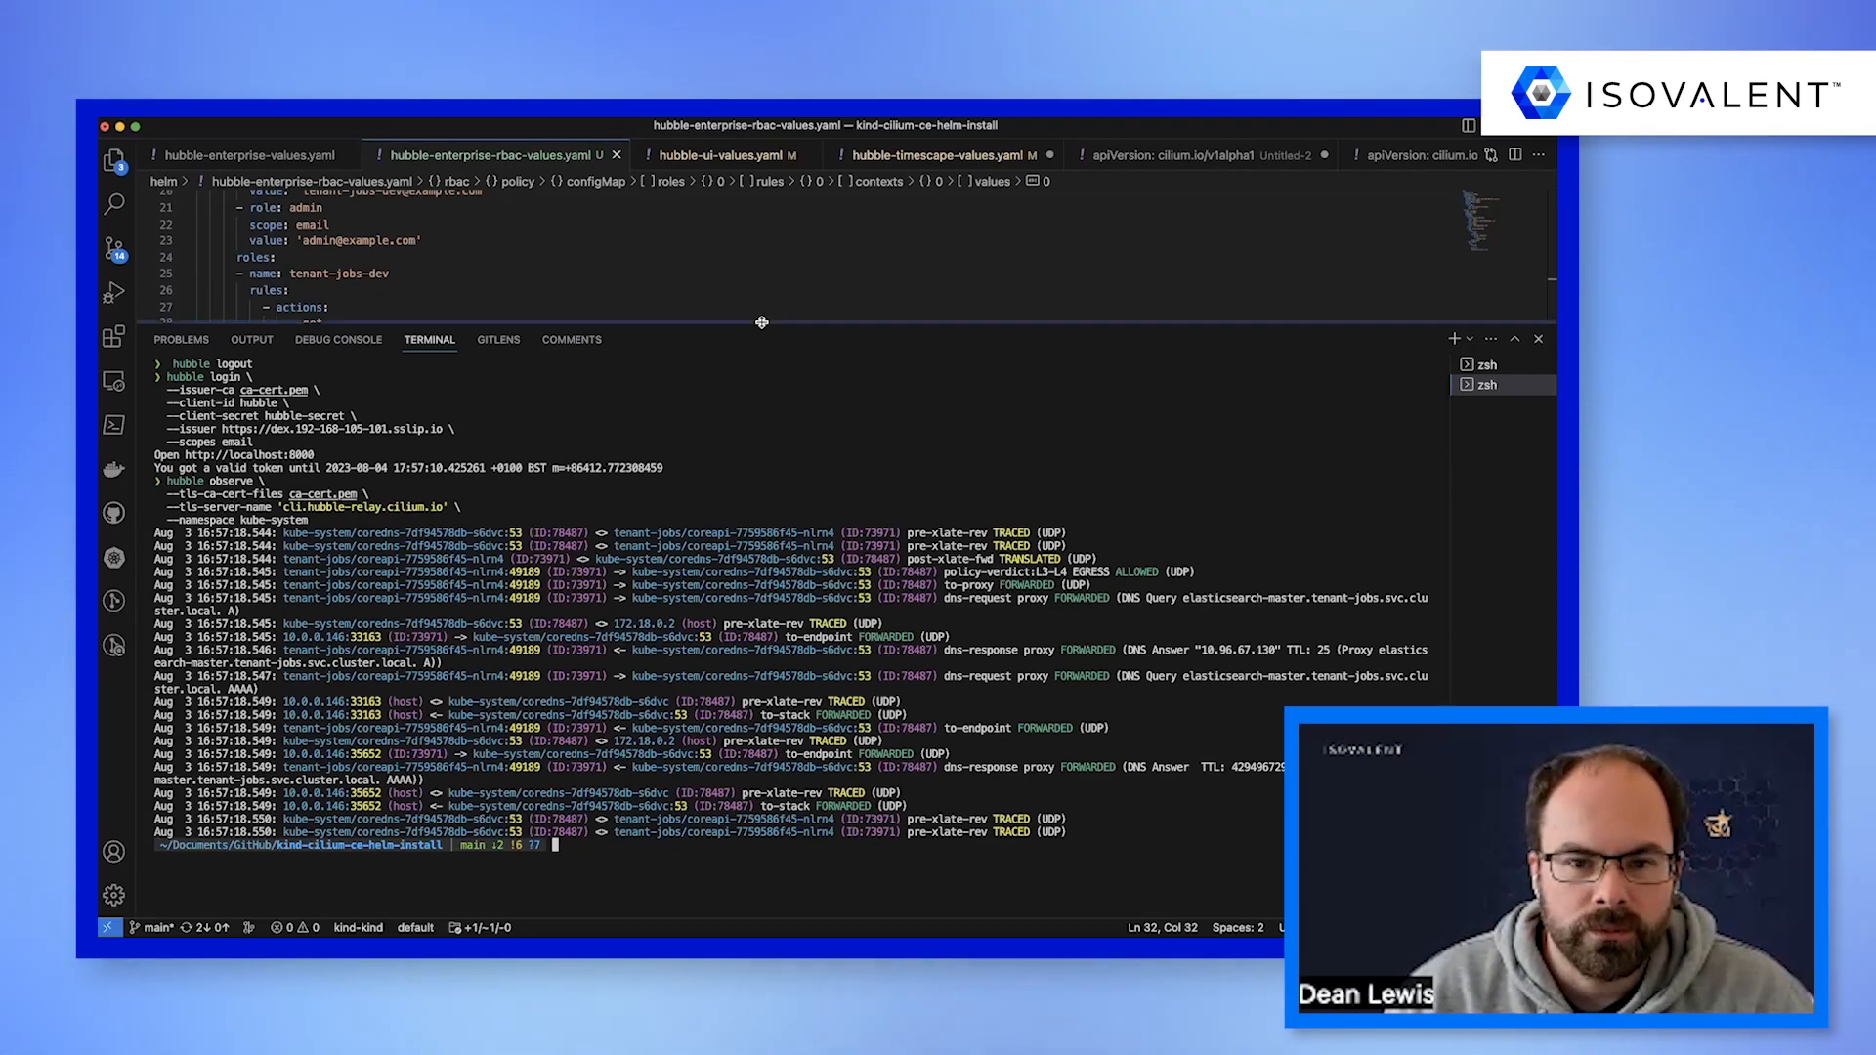
drag(762, 322, 762, 728)
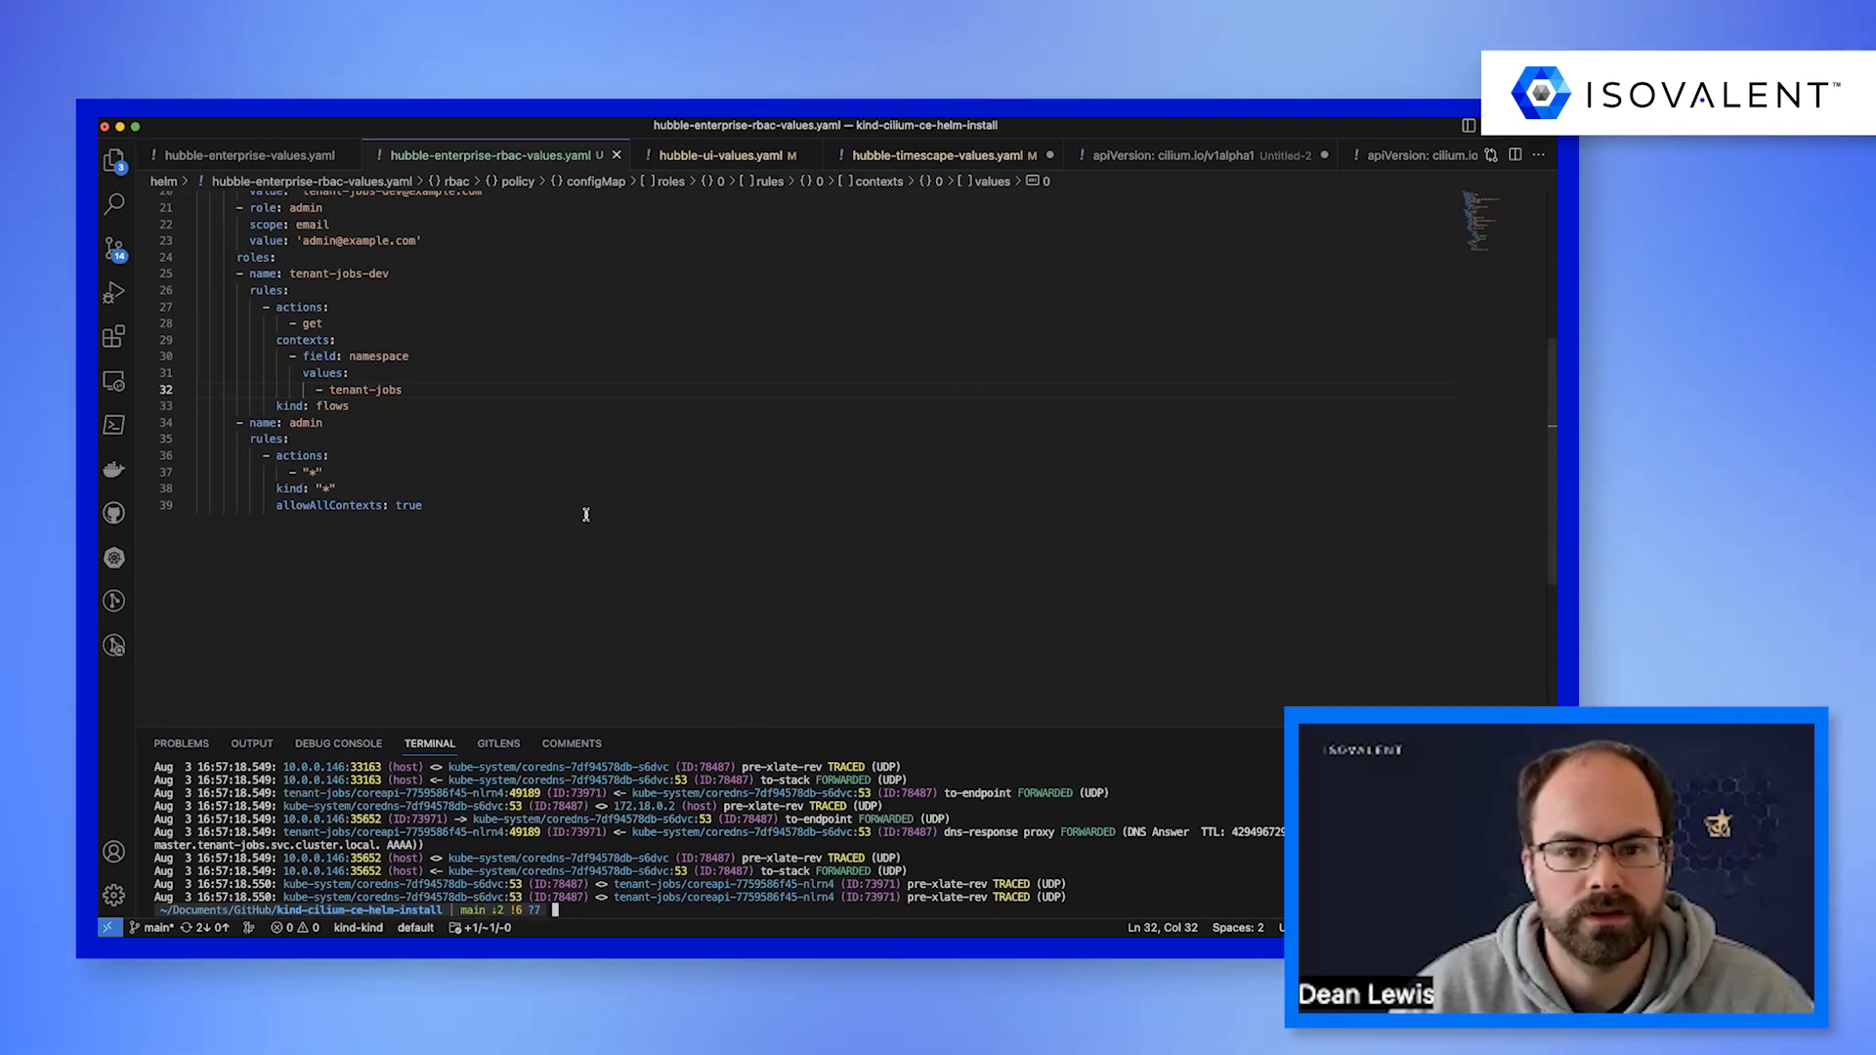
Review the OIDC allowed domains, issuer and redirect URLs, and provider CA config map in hubble-ui-values.yaml.
click(701, 157)
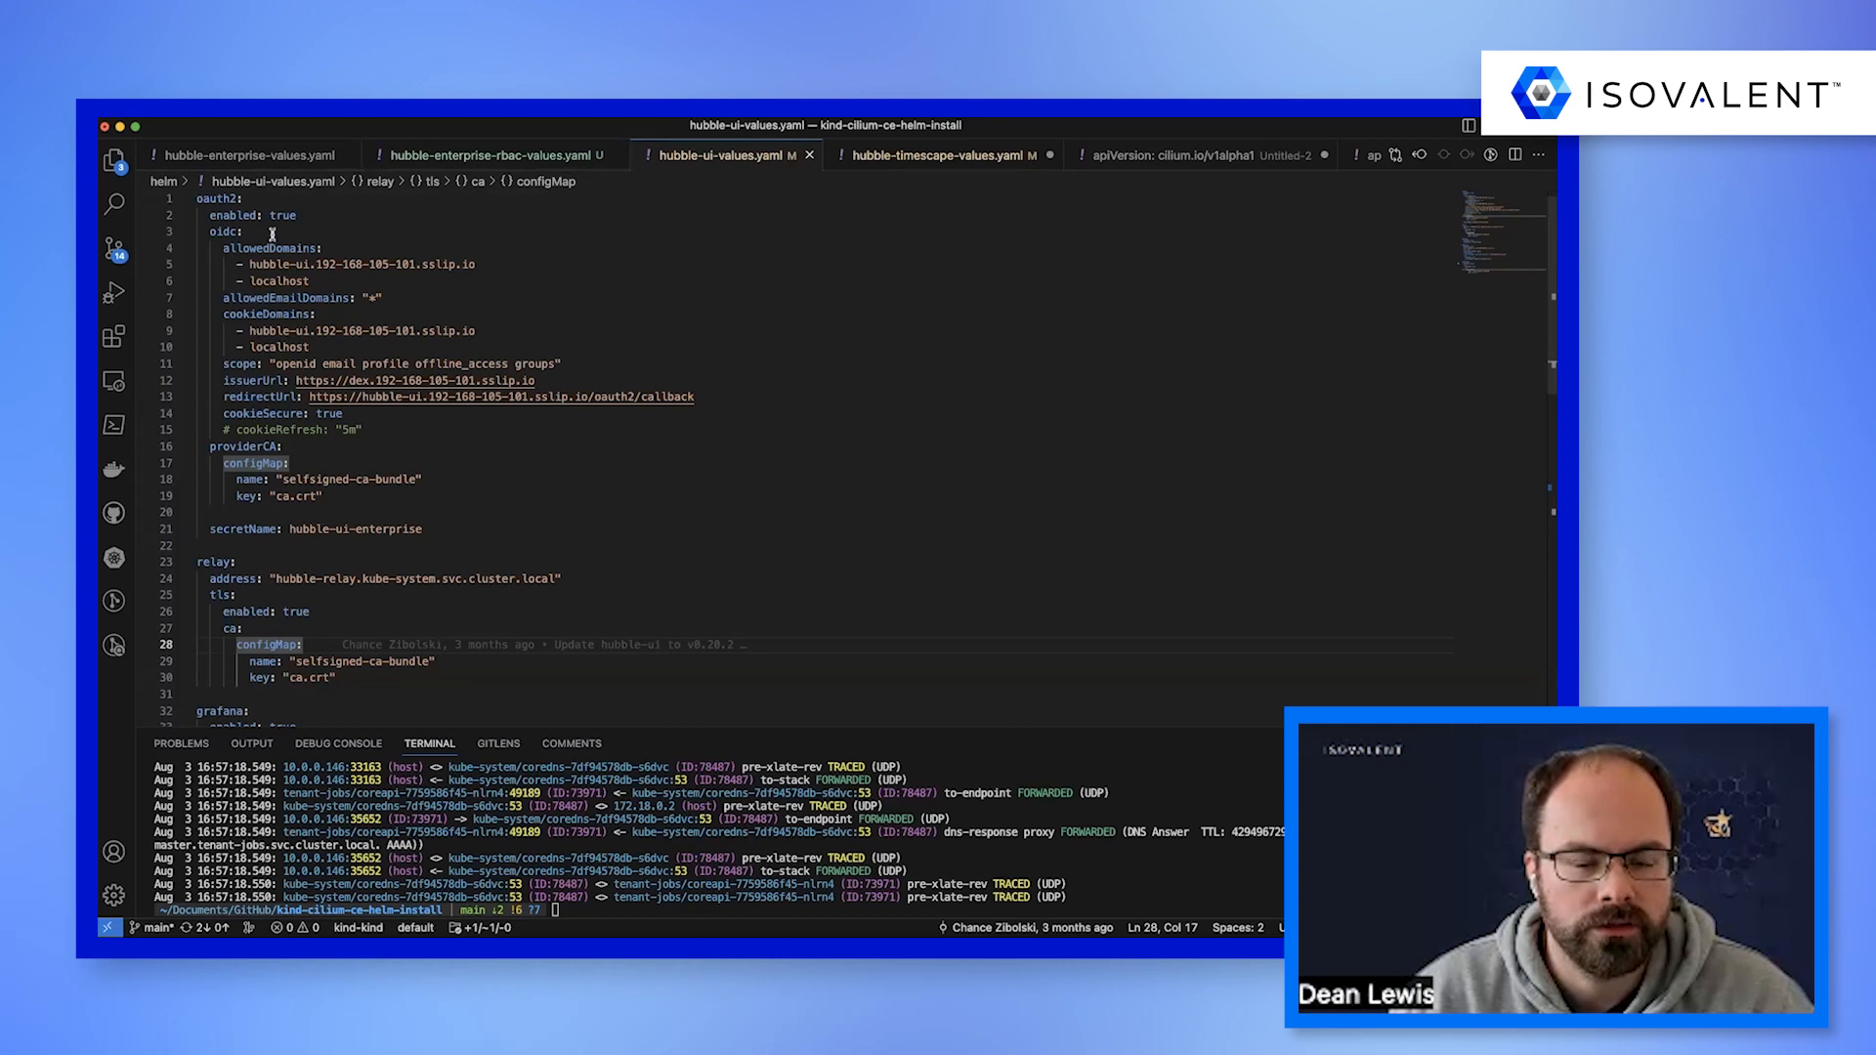
drag(339, 277, 272, 270)
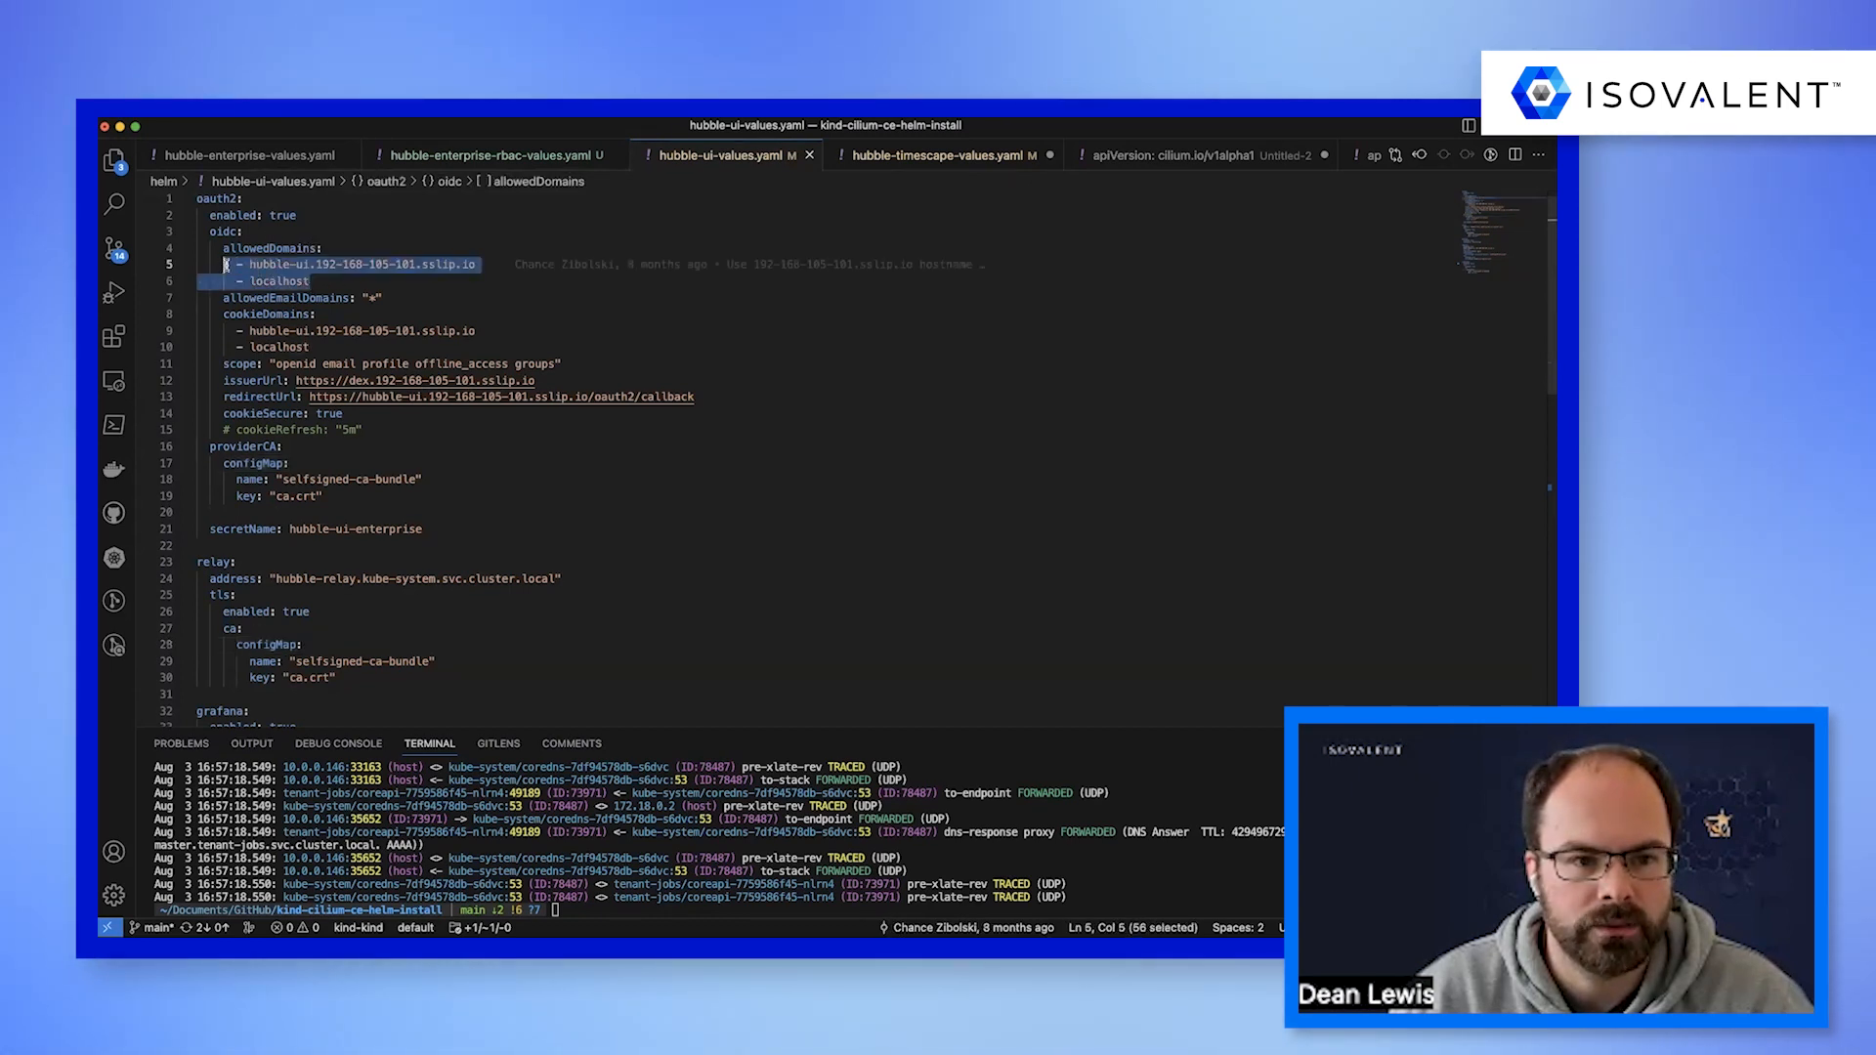
drag(698, 398, 177, 383)
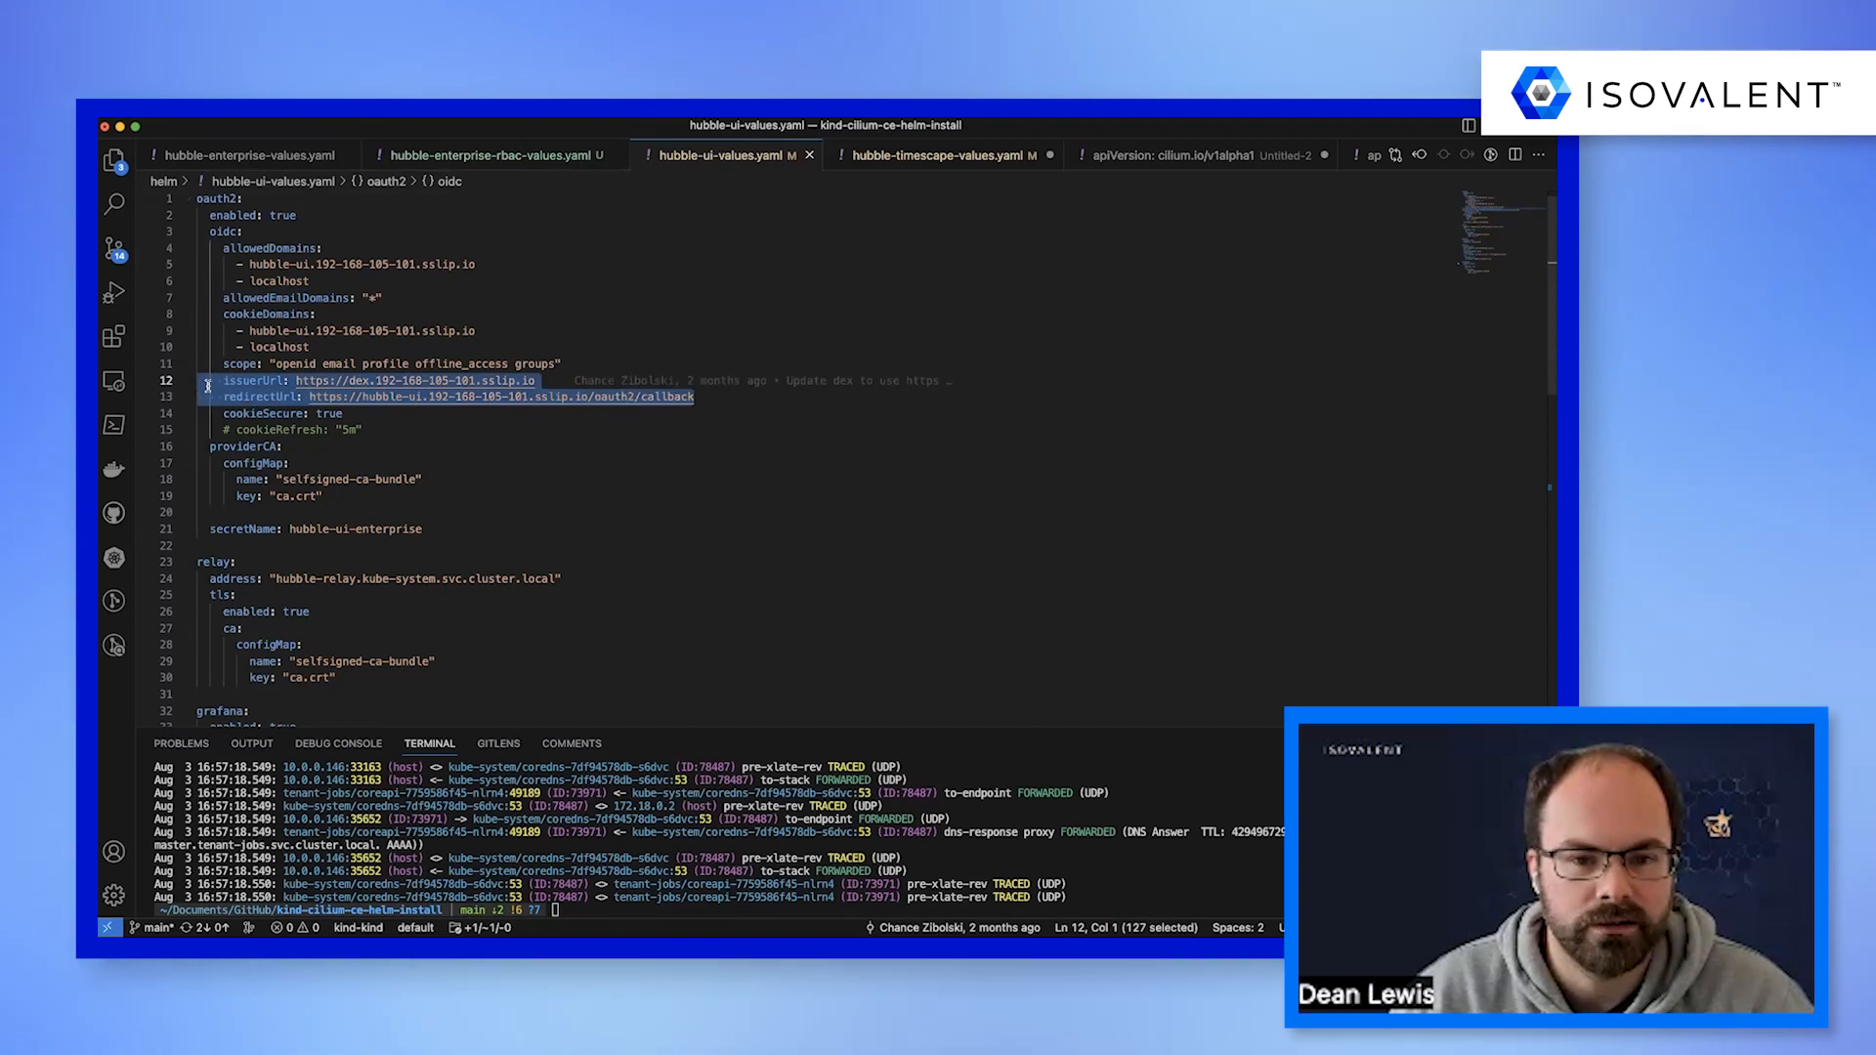
drag(430, 500, 184, 449)
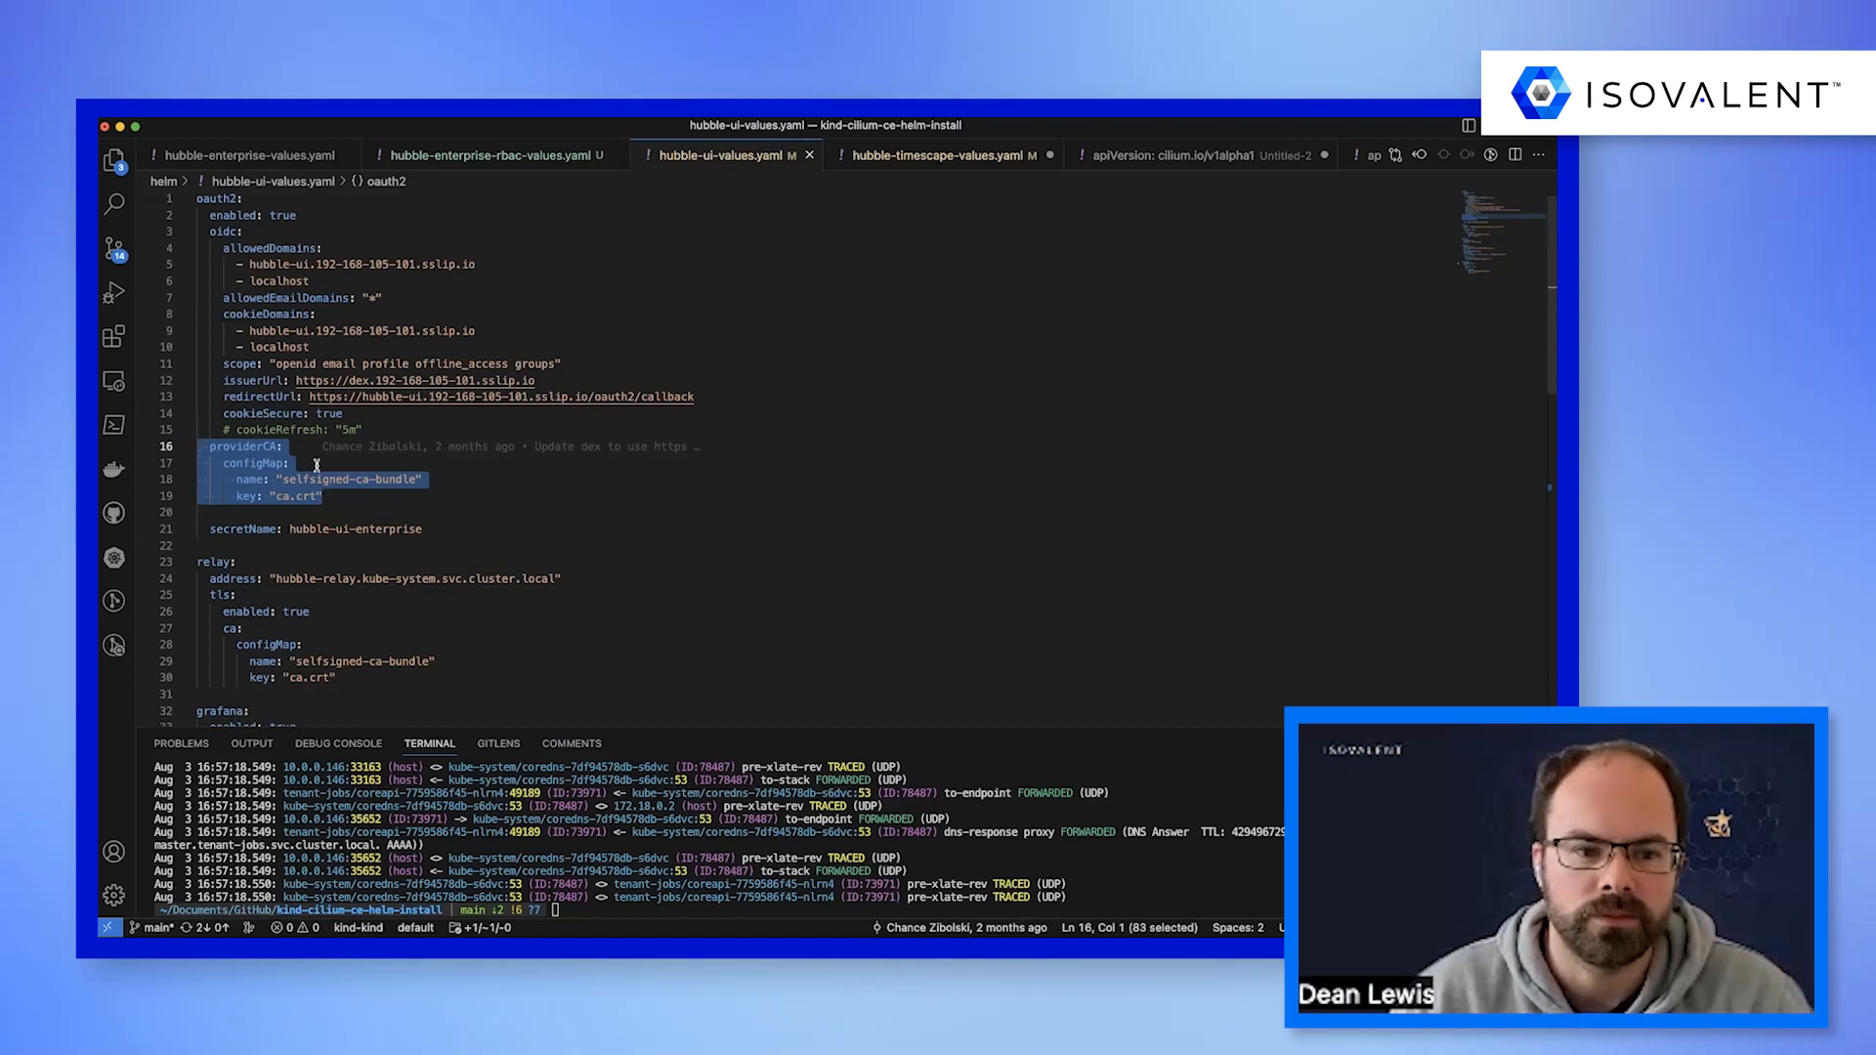
Review the RBAC policy in hubble-timescape-values.yaml, covering the role bindings and the demos, tenant-jobs-dev and admin role rules.
click(895, 162)
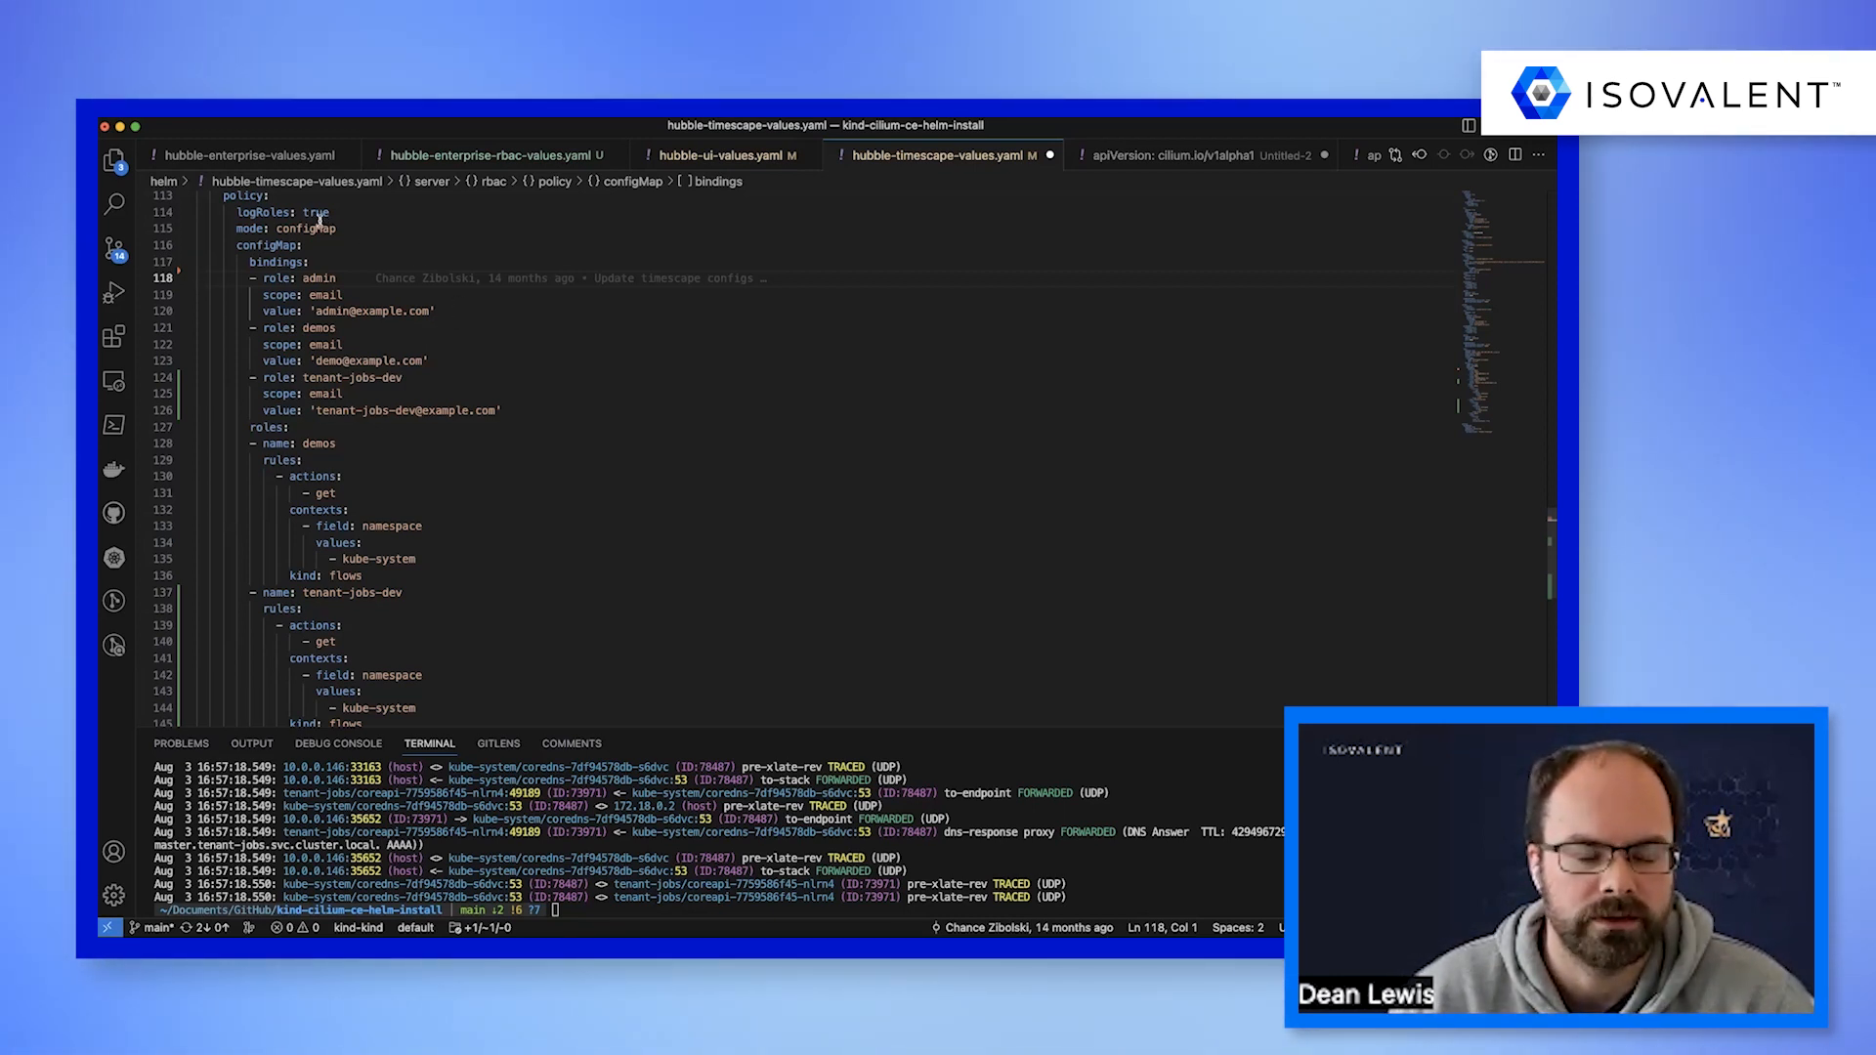
drag(195, 199, 520, 579)
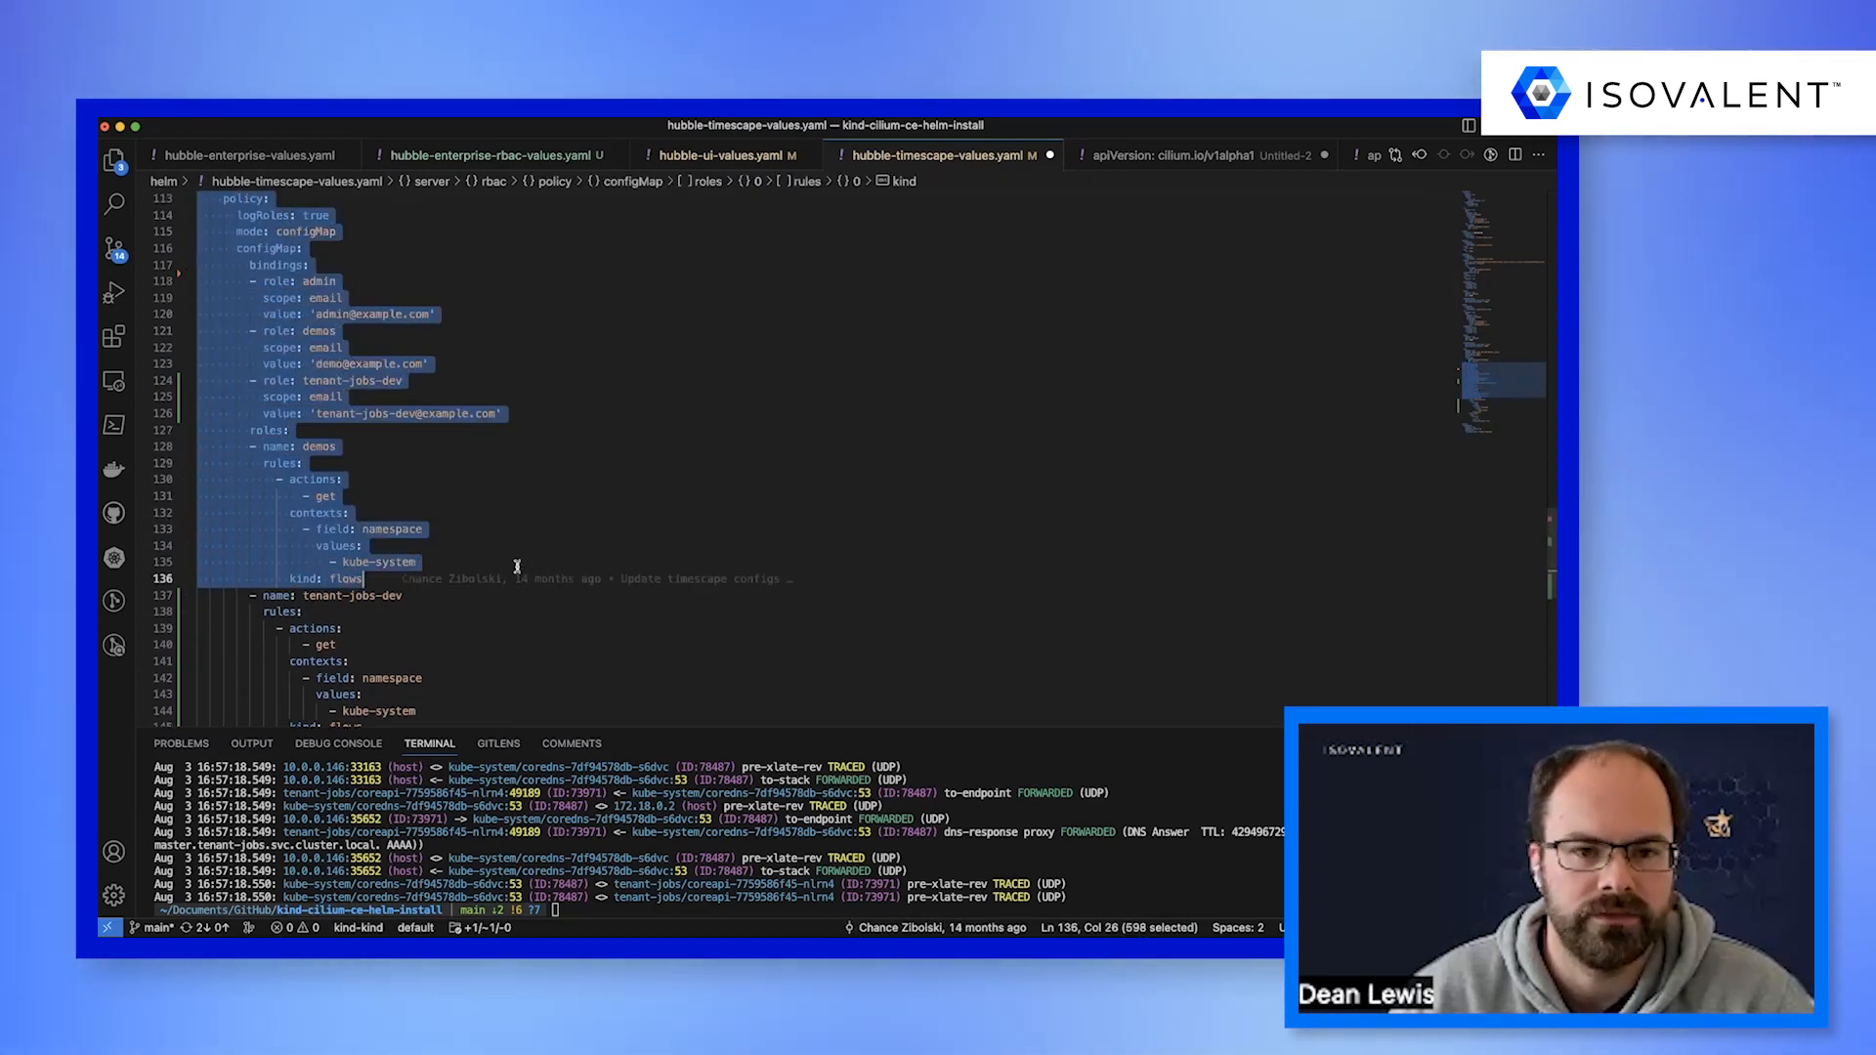
click(517, 567)
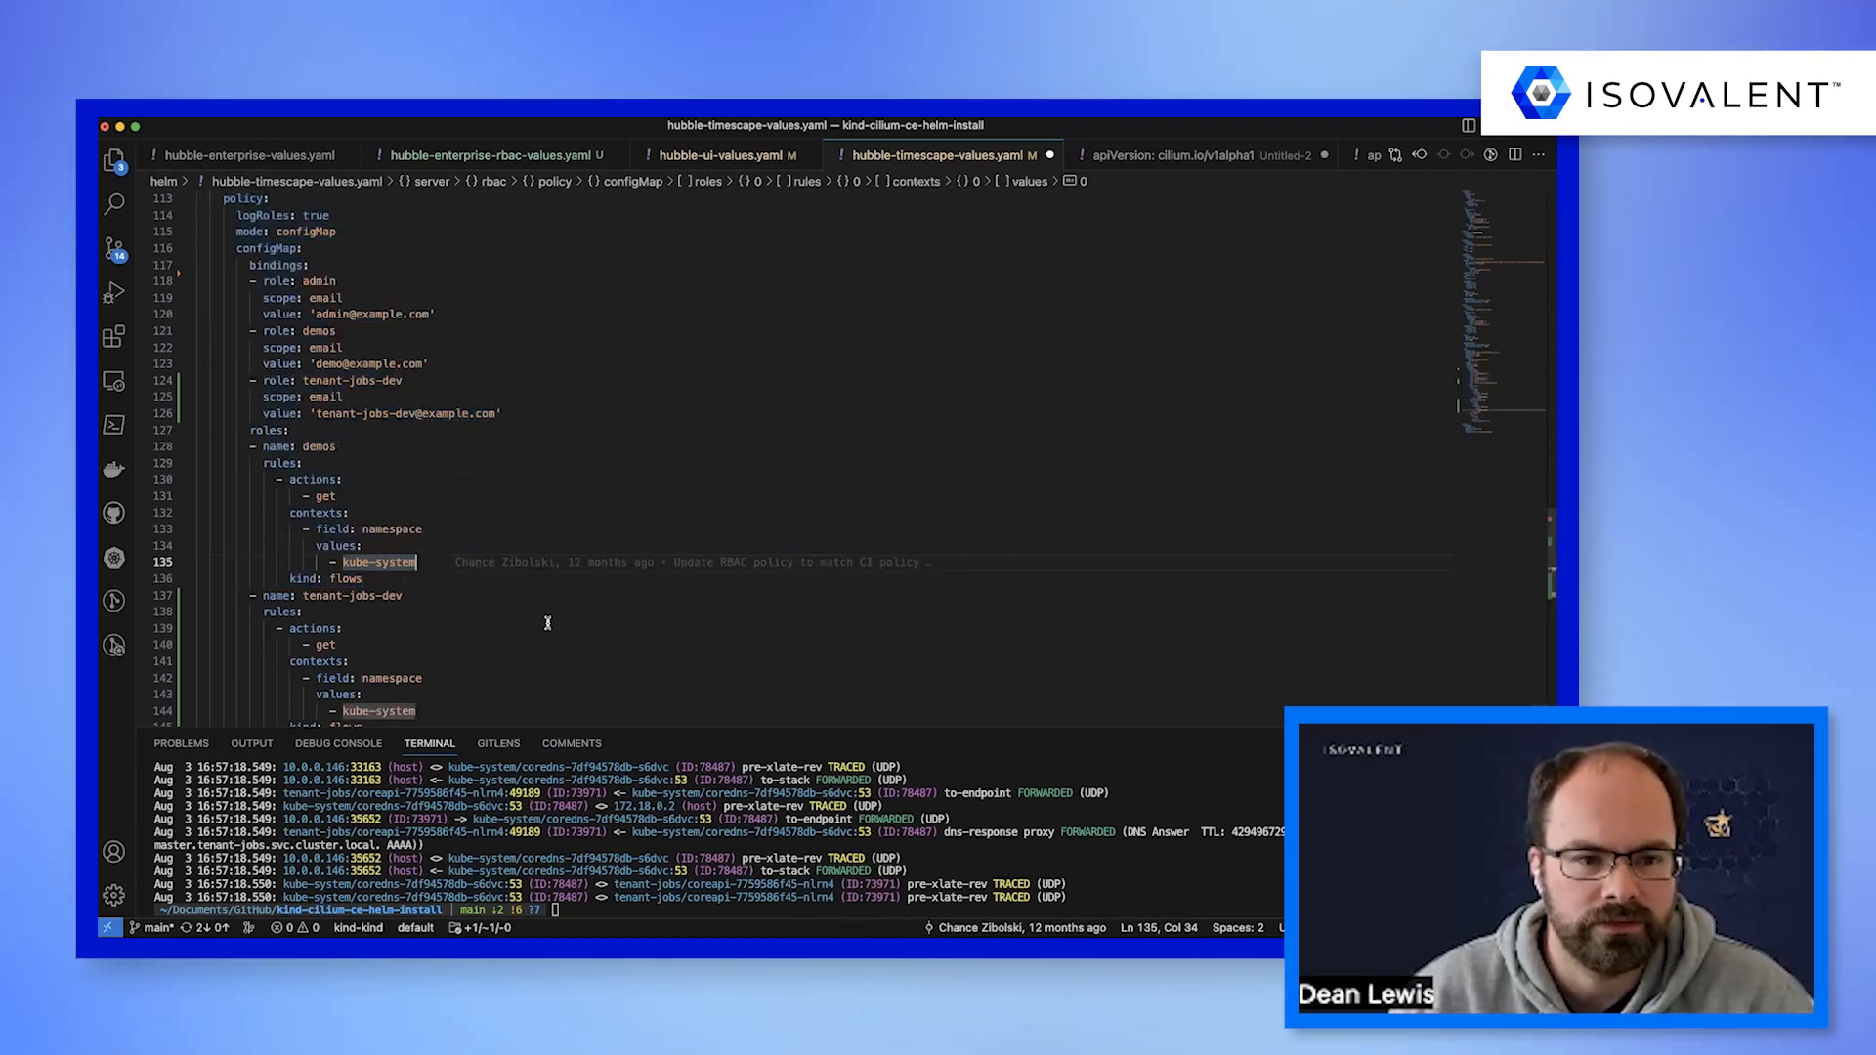
scroll(532, 611, down, 3)
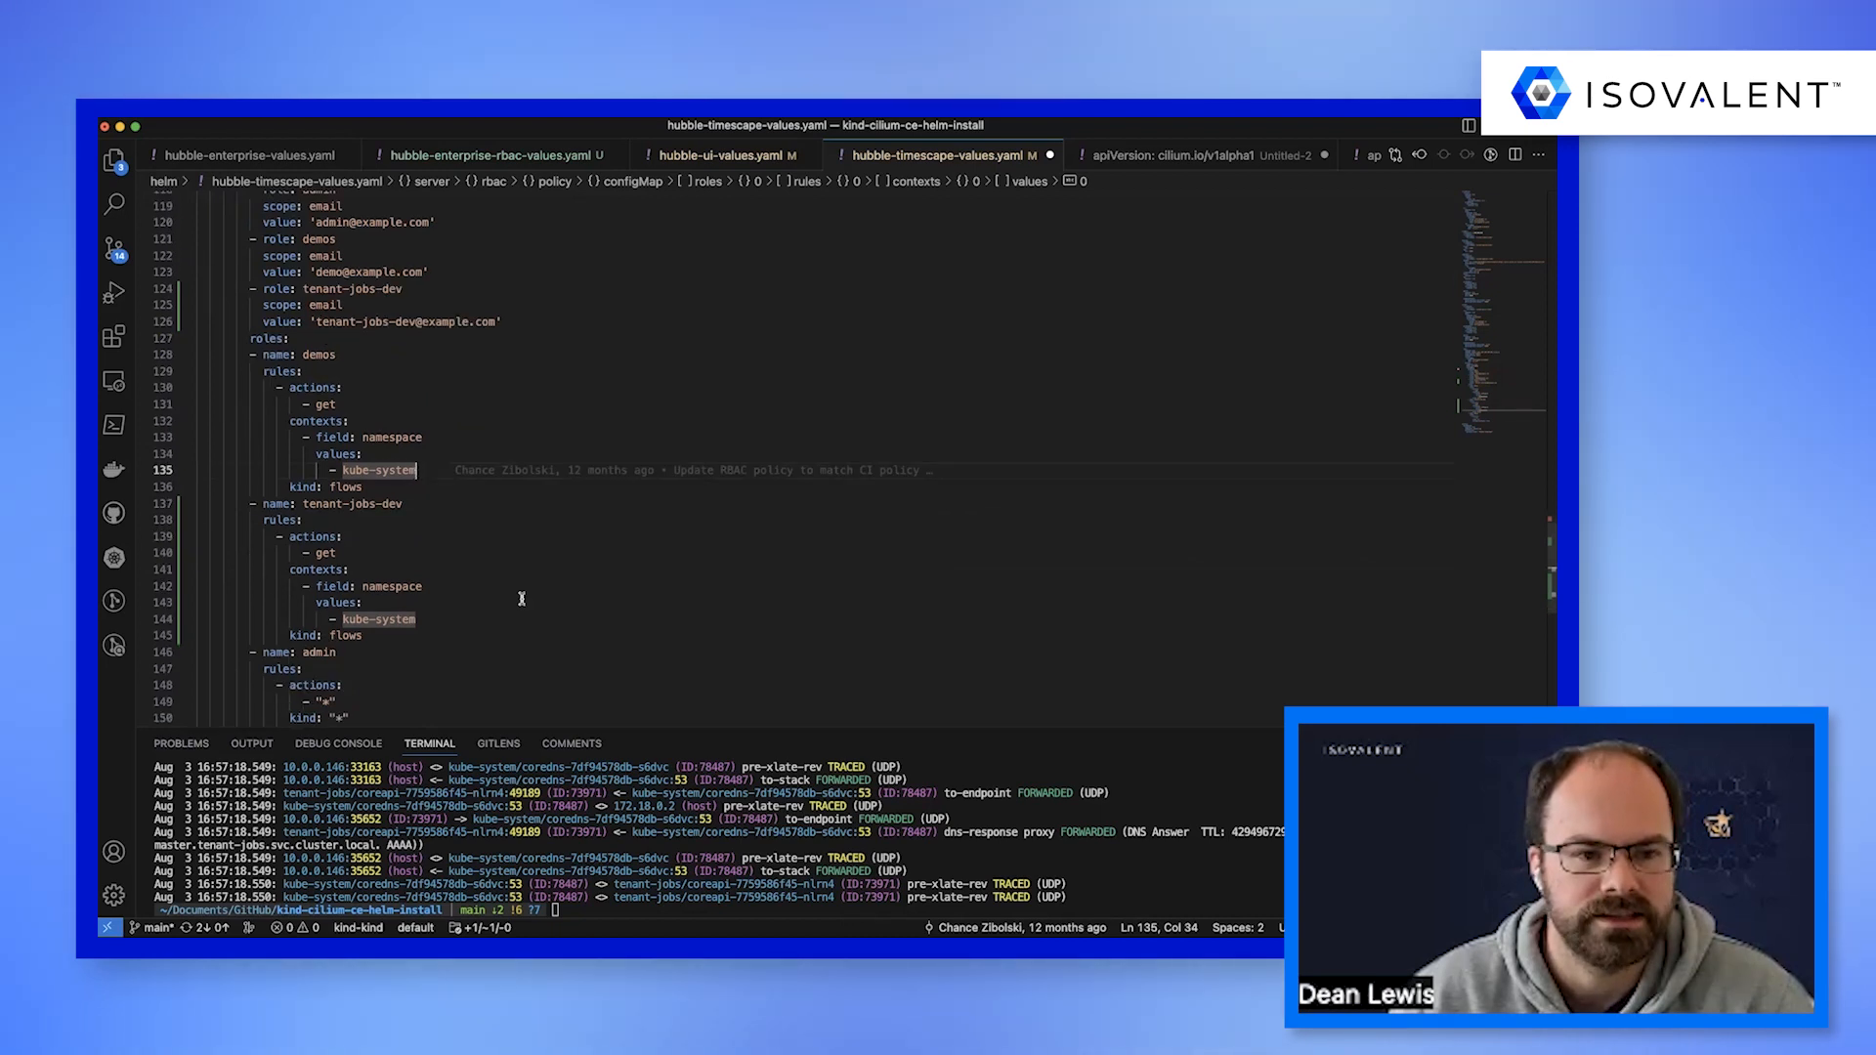
scroll(520, 598, down, 3)
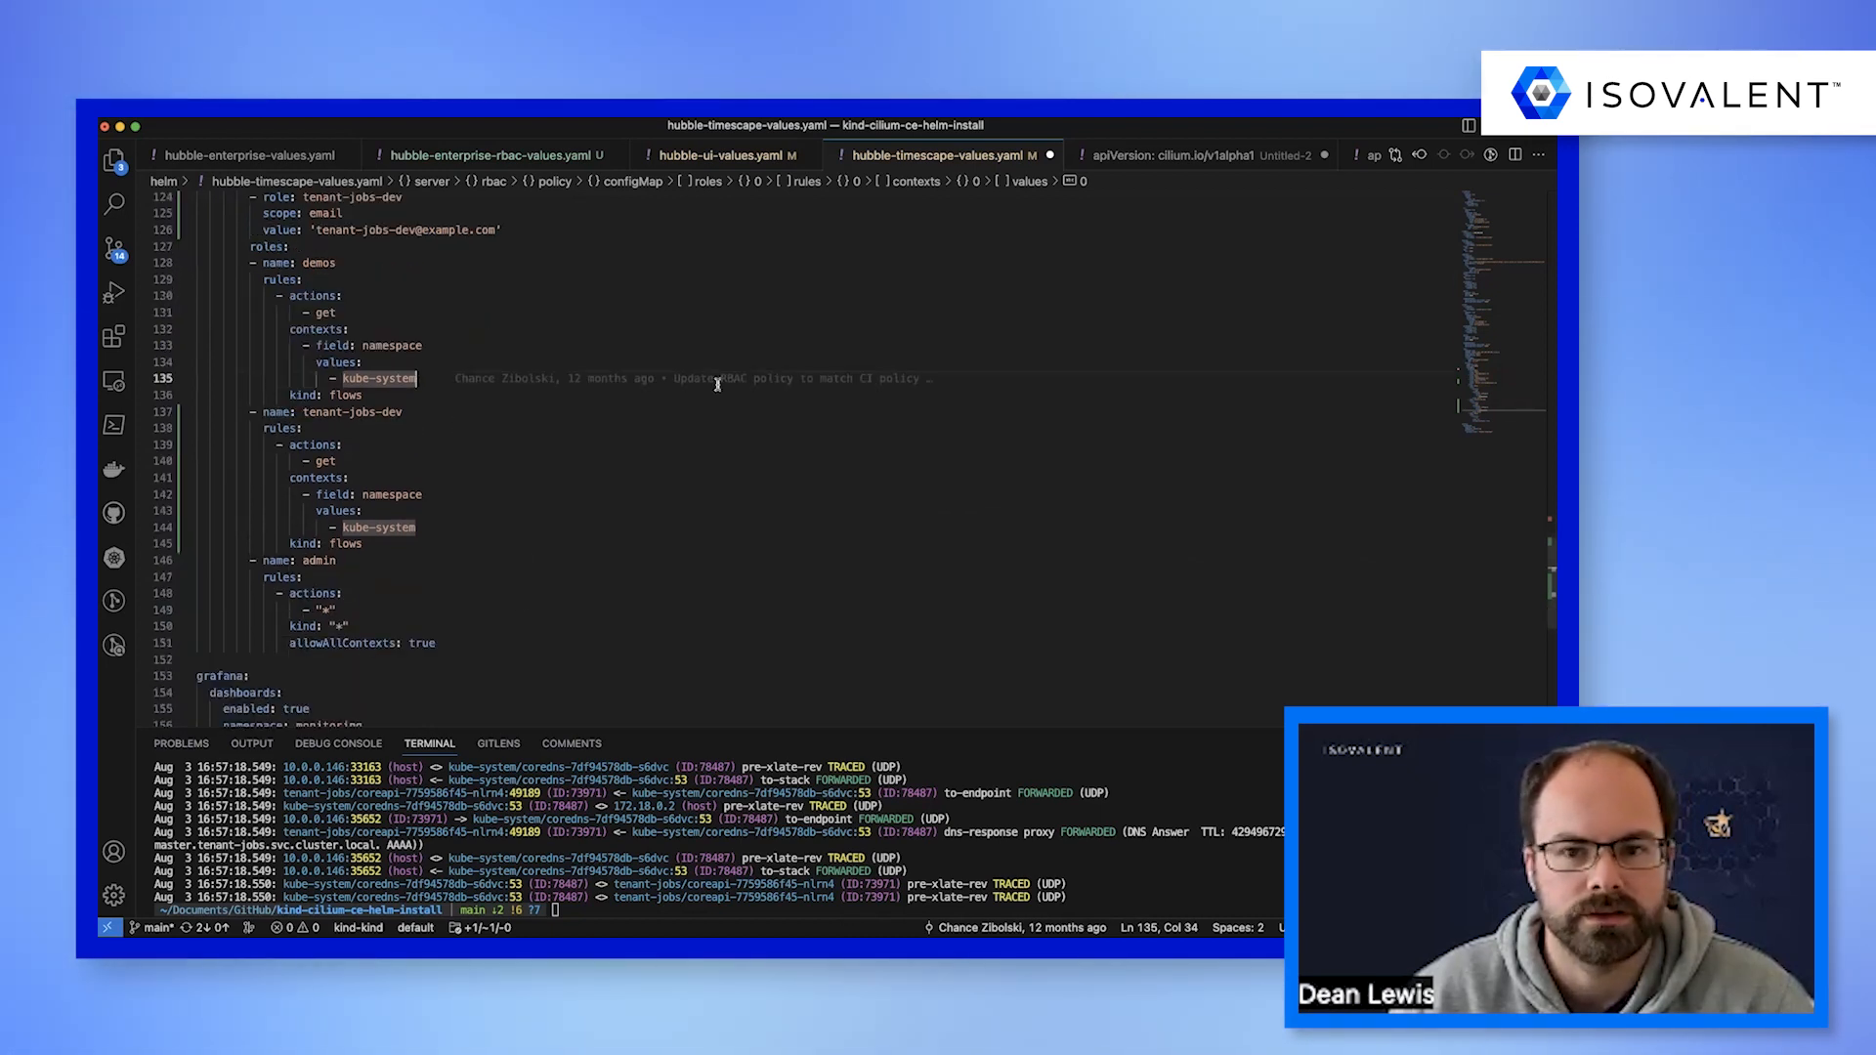
mouse_move(717, 384)
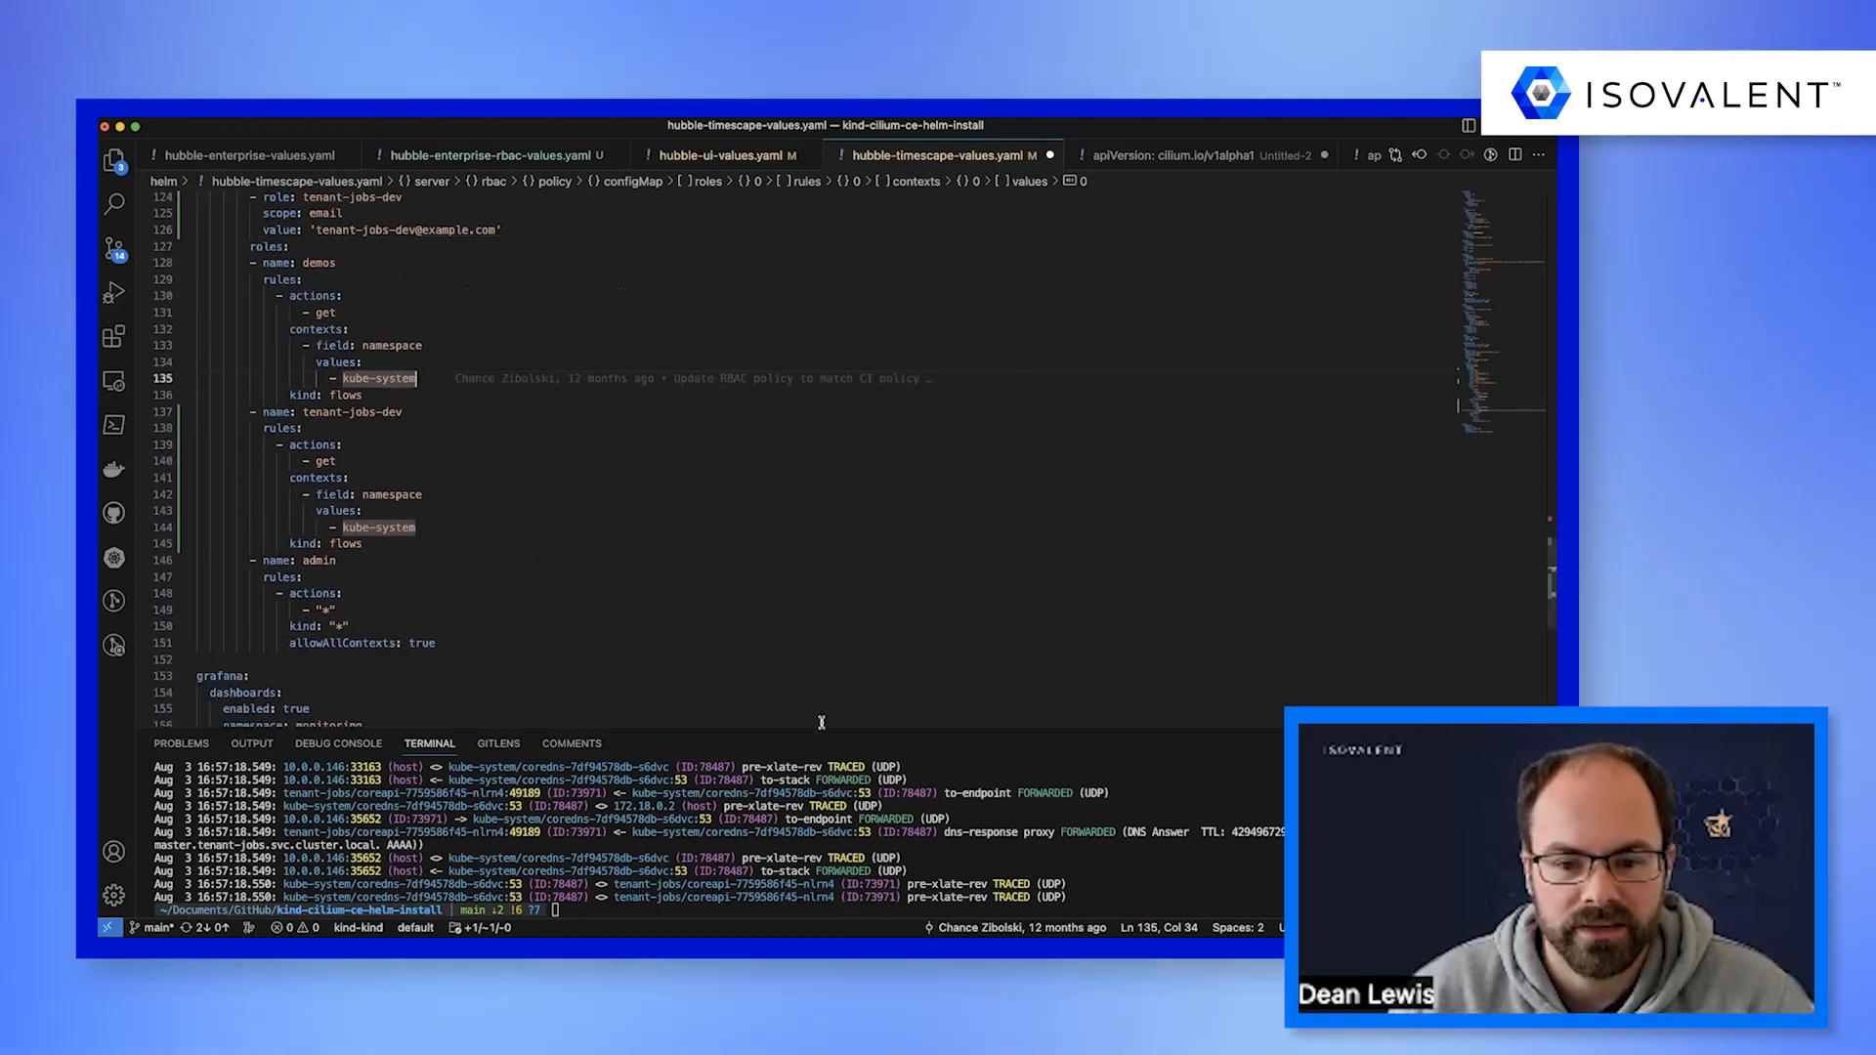